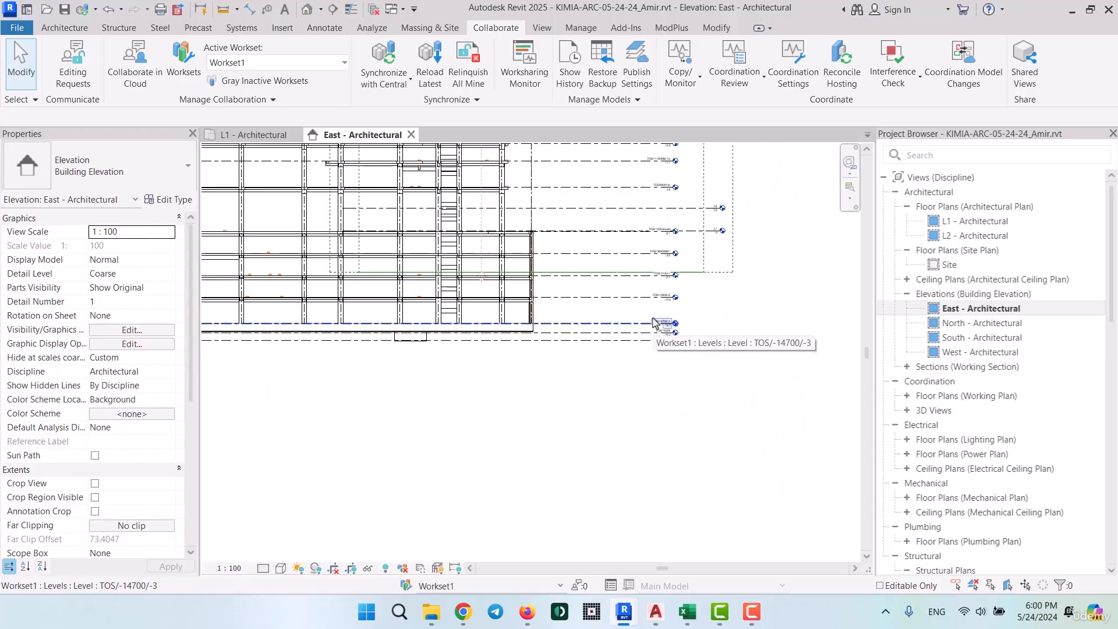
- Review the lowest structural levels, then switch to AutoCAD and examine the basement and parking elevation labels beside the building section
scroll(652, 326, up, 5)
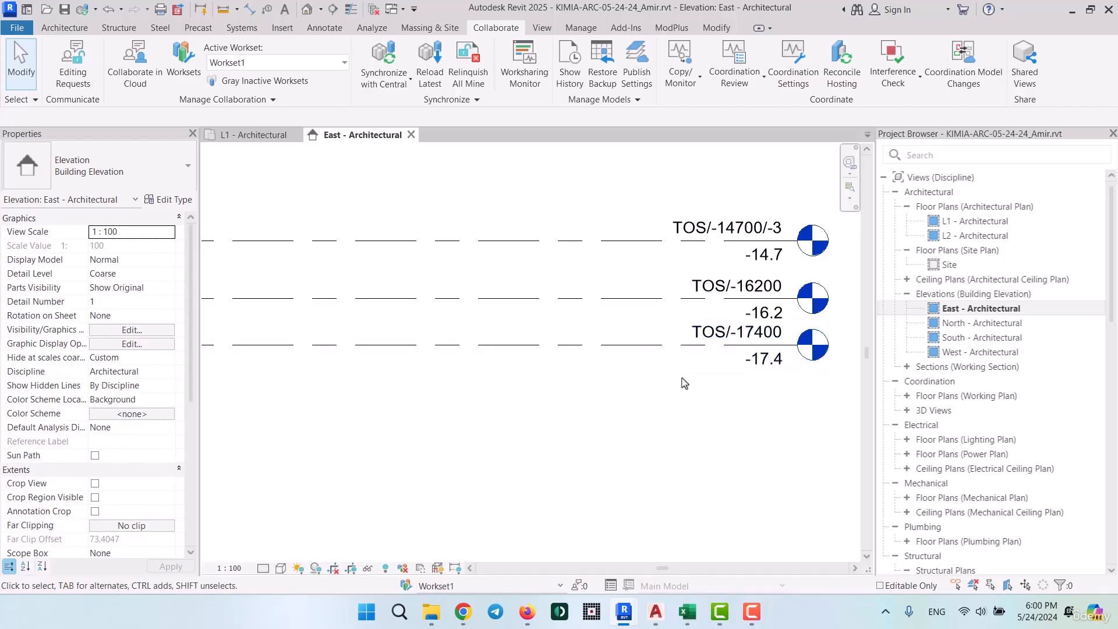
scroll(684, 382, down, 2)
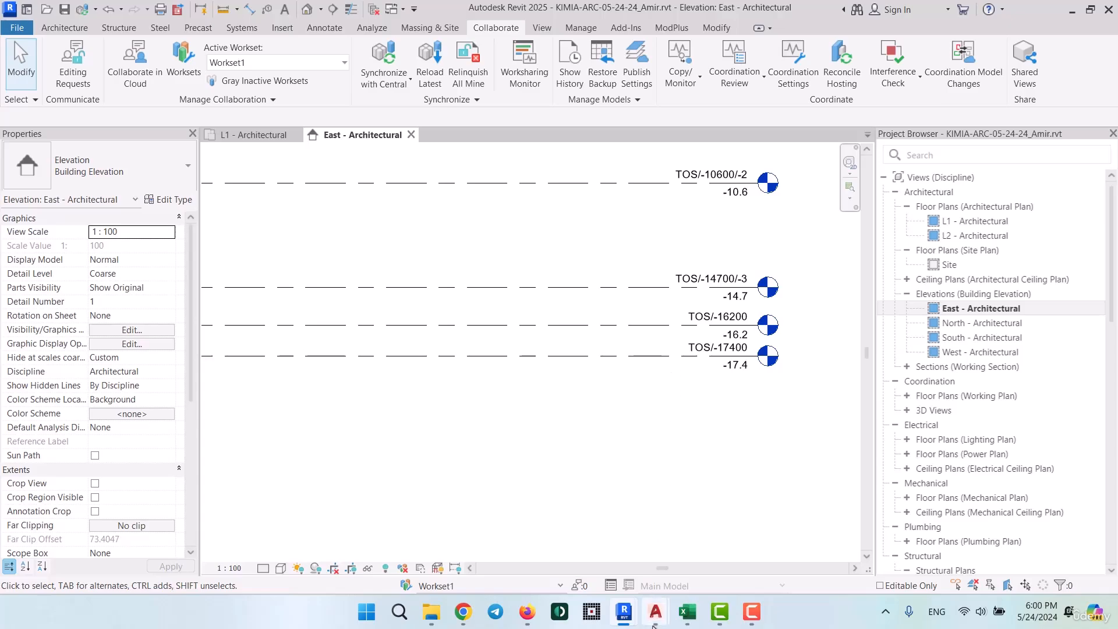
mouse_move(653, 626)
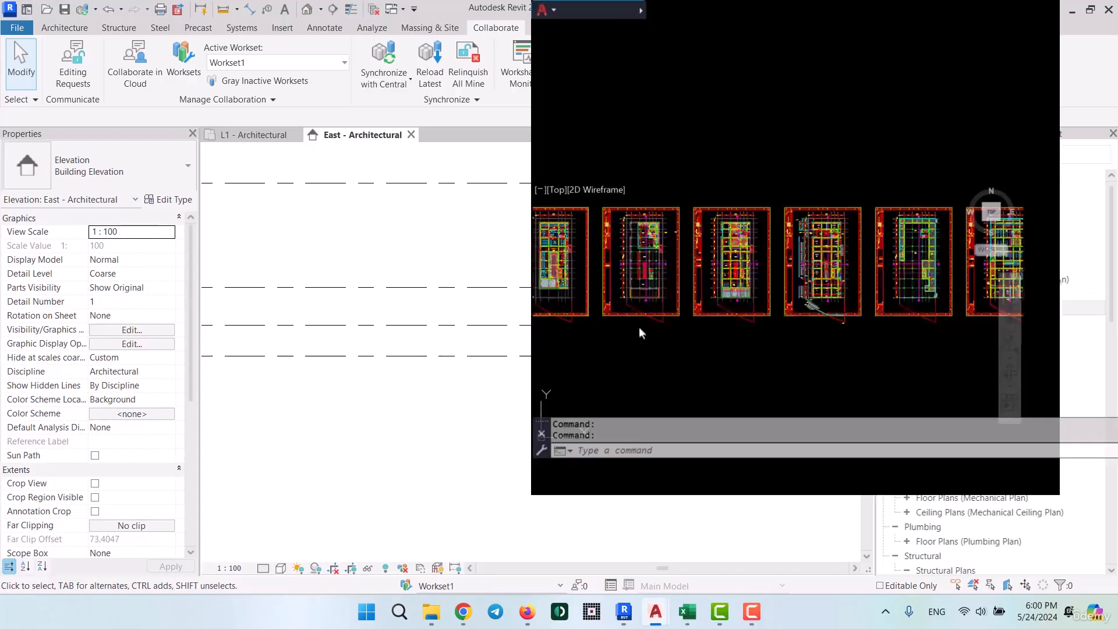
click(1032, 11)
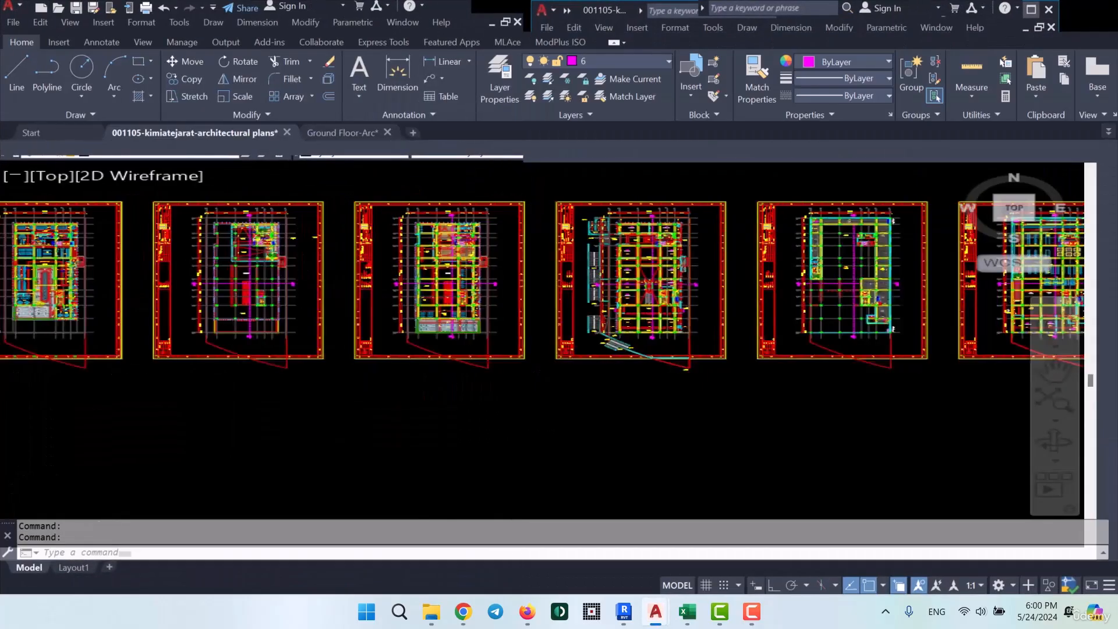
scroll(749, 281, down, 8)
middle_drag(749, 282, 532, 378)
scroll(694, 412, up, 12)
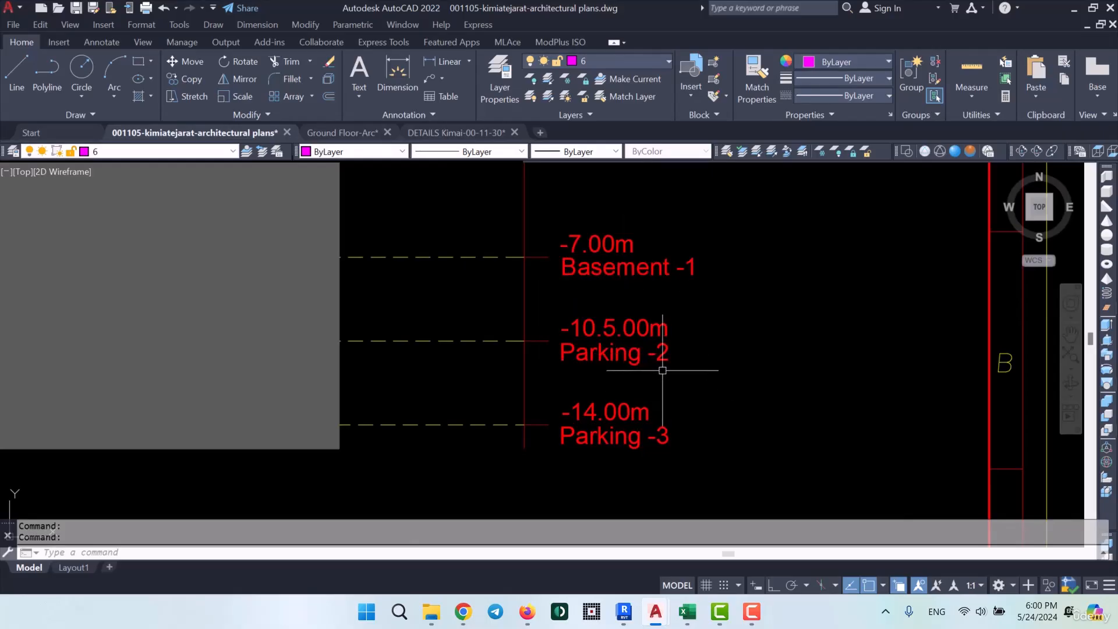
- Switch to the architectural model in Revit and examine the structural levels from TOS/-100/Ground down to TOS/-14700/-3 in the East elevation
mouse_move(624, 614)
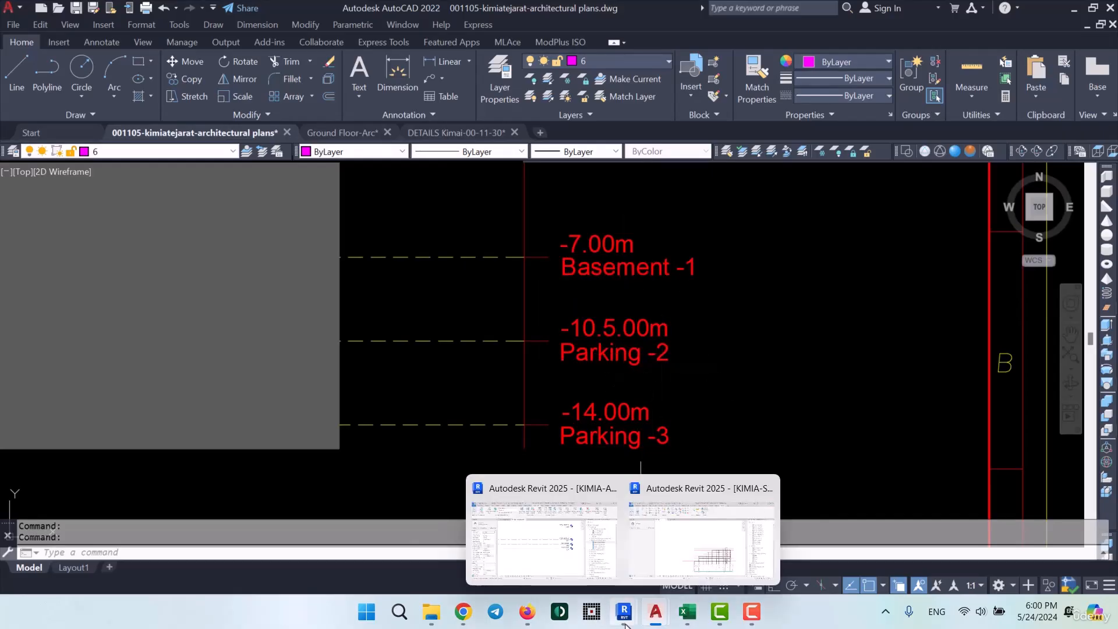
click(531, 543)
middle_drag(654, 321, 651, 466)
middle_drag(662, 257, 642, 361)
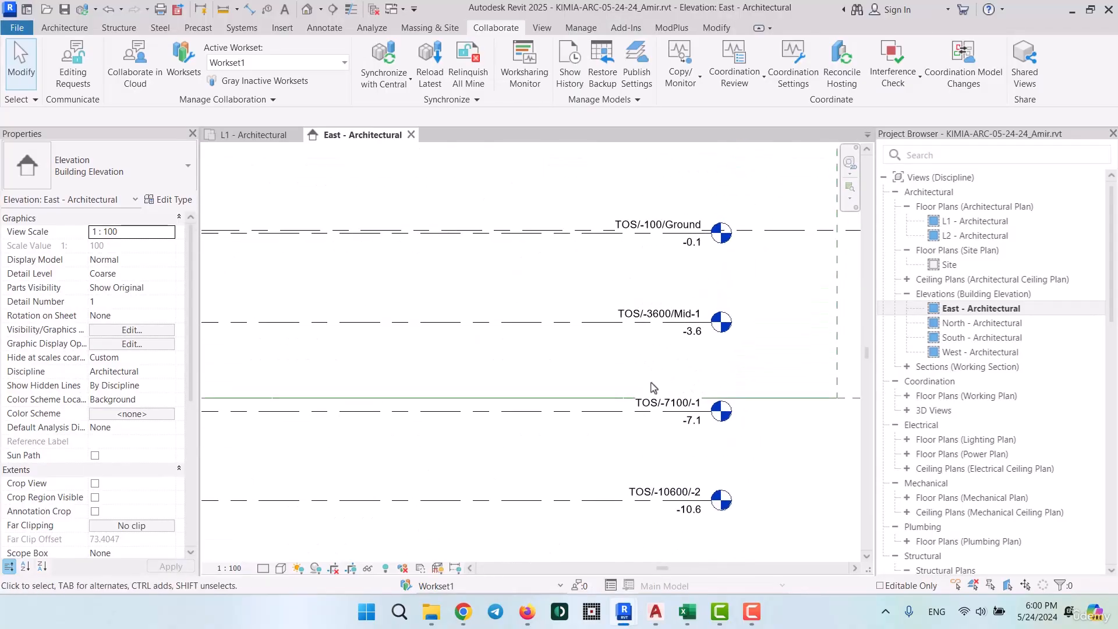
middle_drag(671, 483, 645, 407)
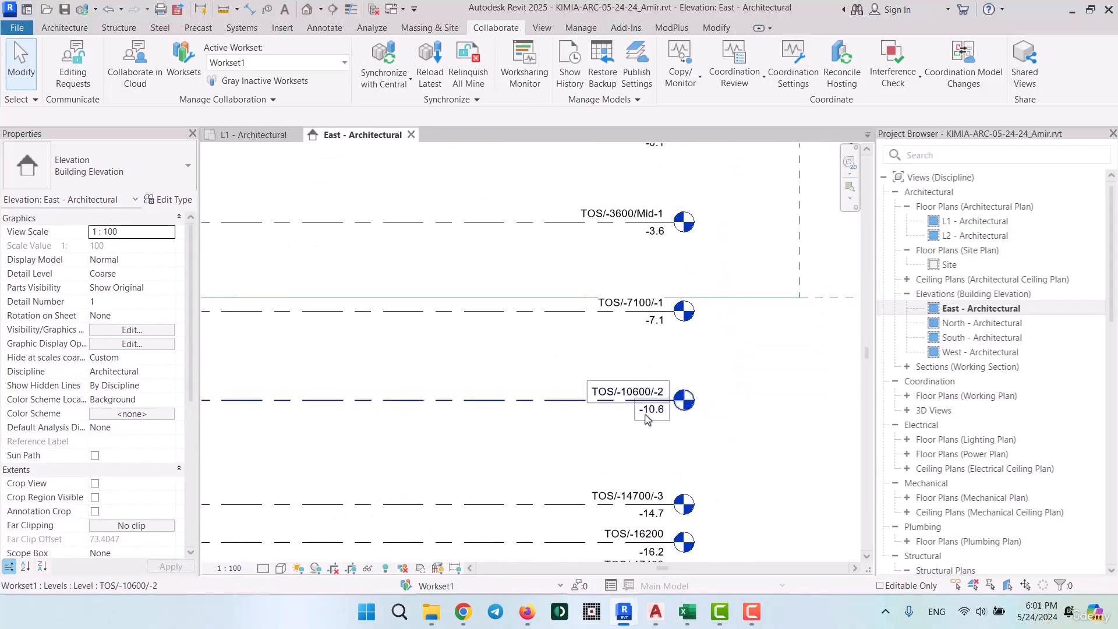
scroll(643, 417, up, 3)
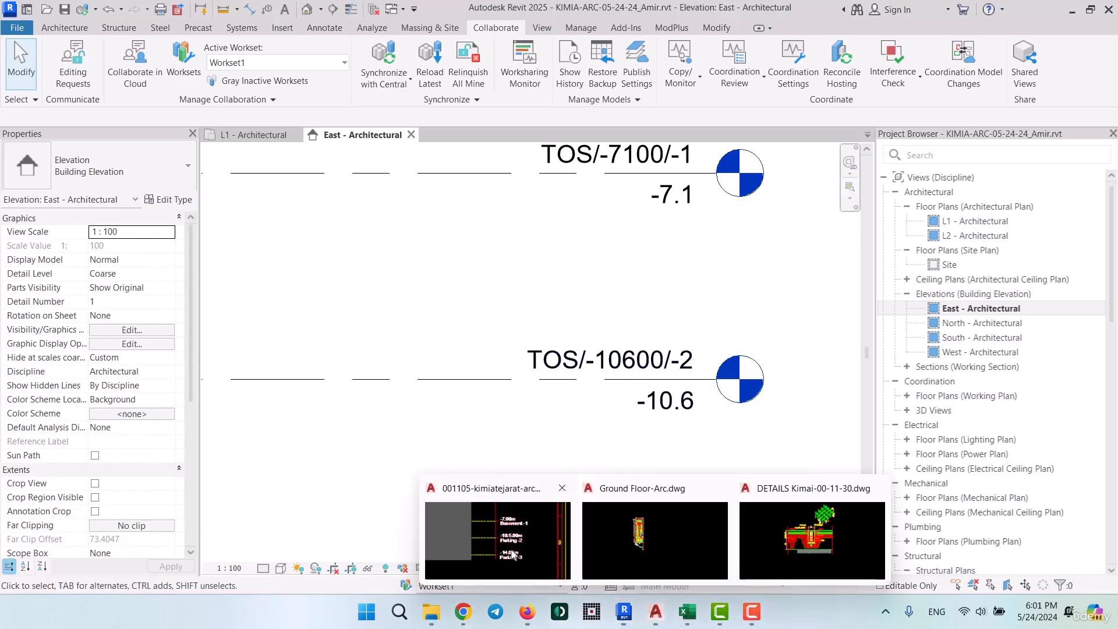
- Compare AutoCAD's Basement -1 and Parking -2 elevation labels with the TOS/-7100/-1 and TOS/-10600/-2 levels in Revit
click(656, 613)
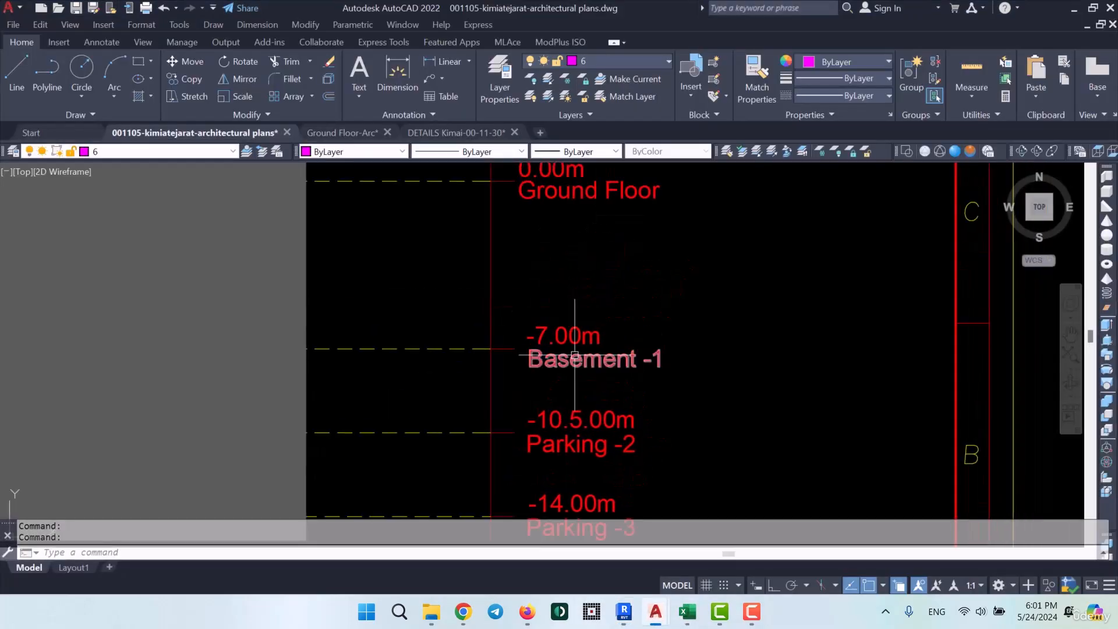
click(1073, 9)
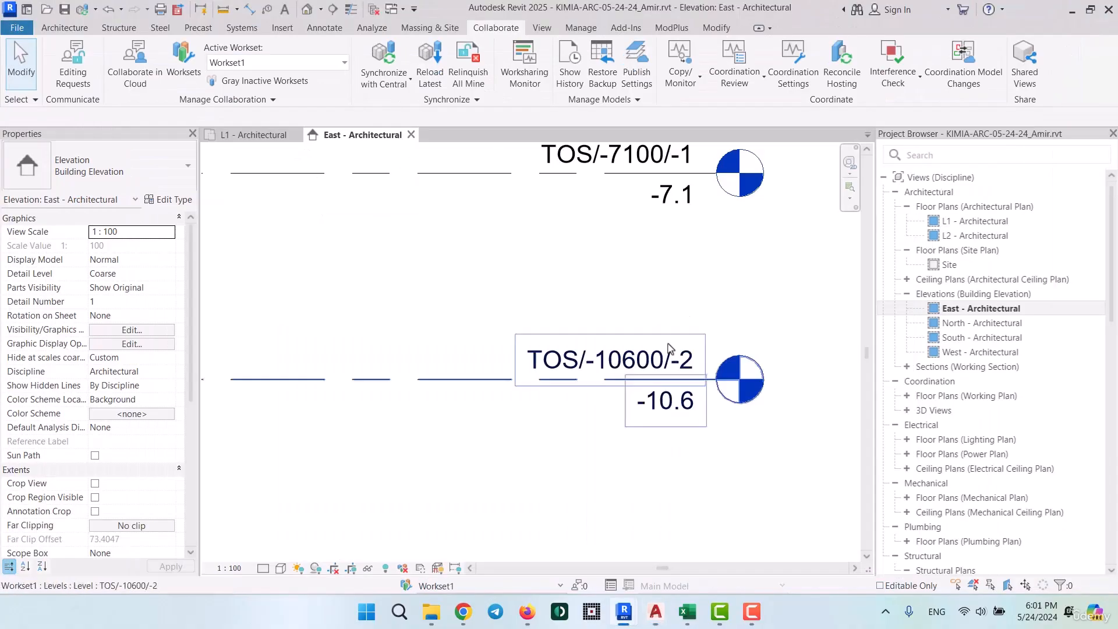
middle_drag(646, 171, 649, 222)
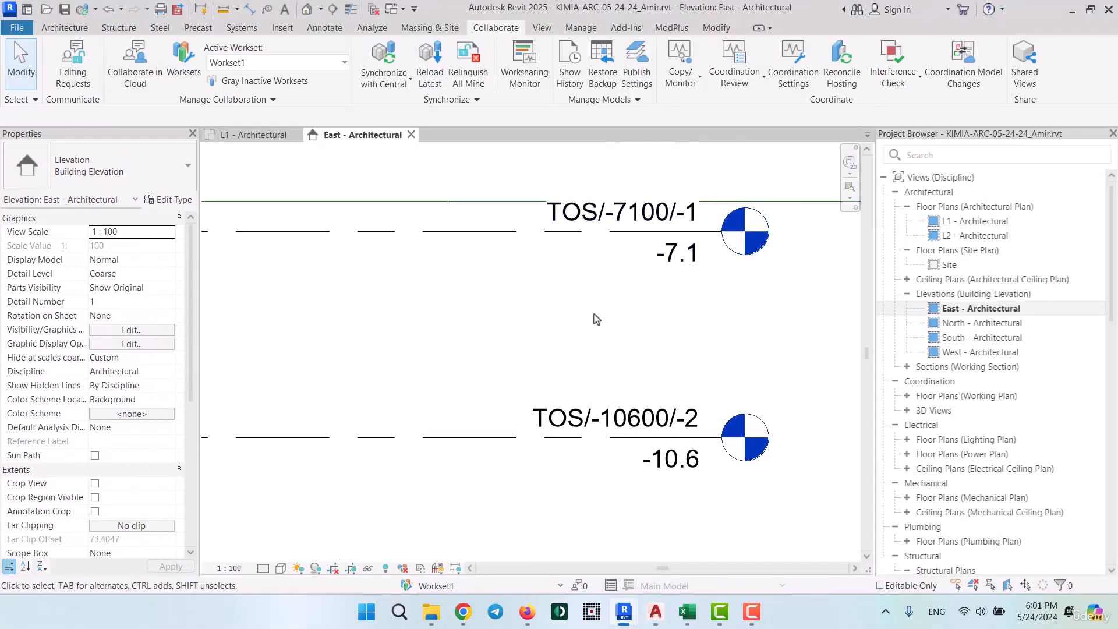
scroll(595, 318, down, 6)
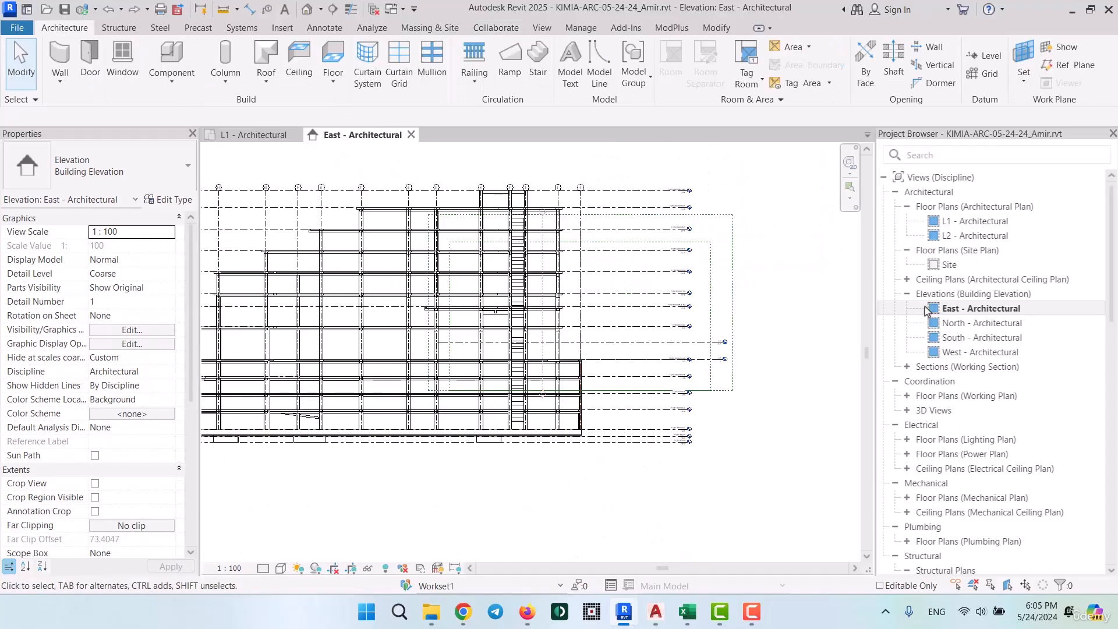
- Set up the Level tool to pick existing lines with an offset of 0.1 and the 8mm Head type
click(987, 54)
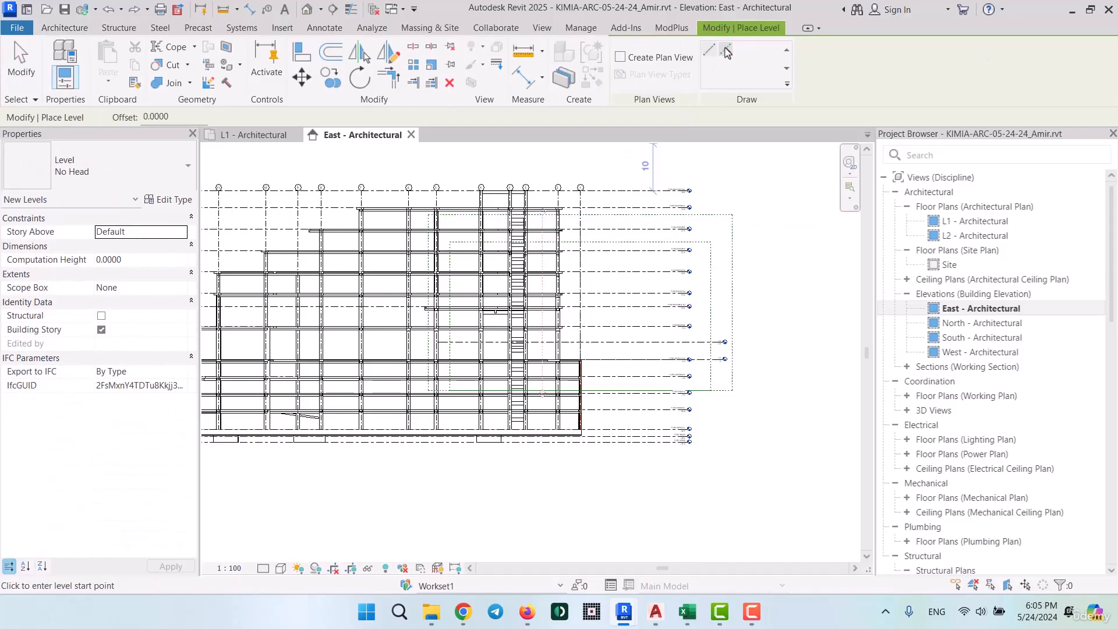
click(726, 51)
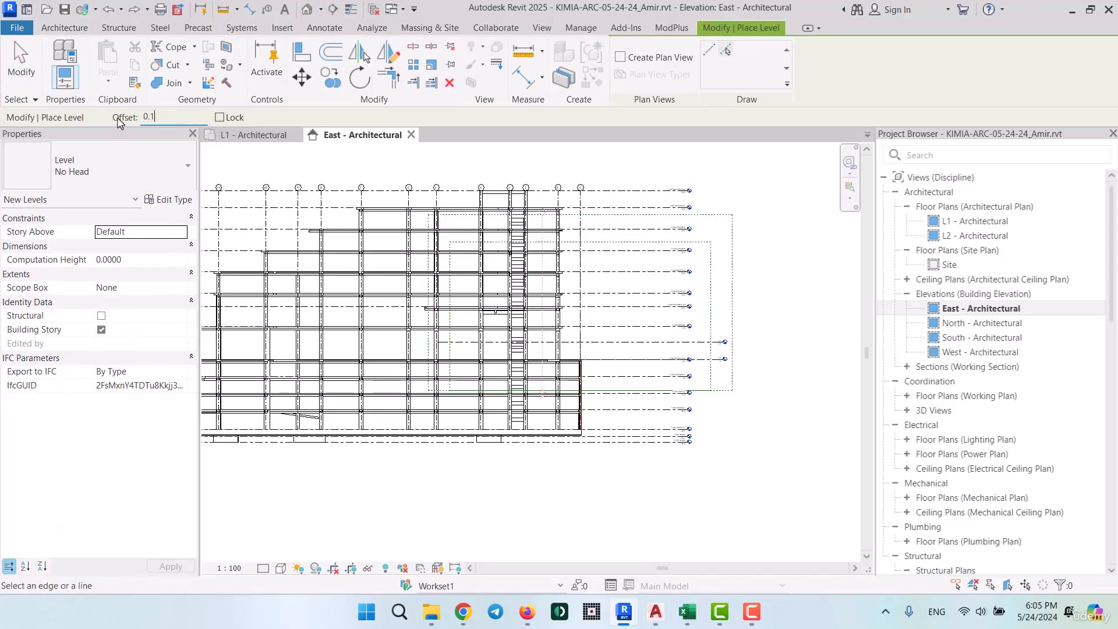
key(Return)
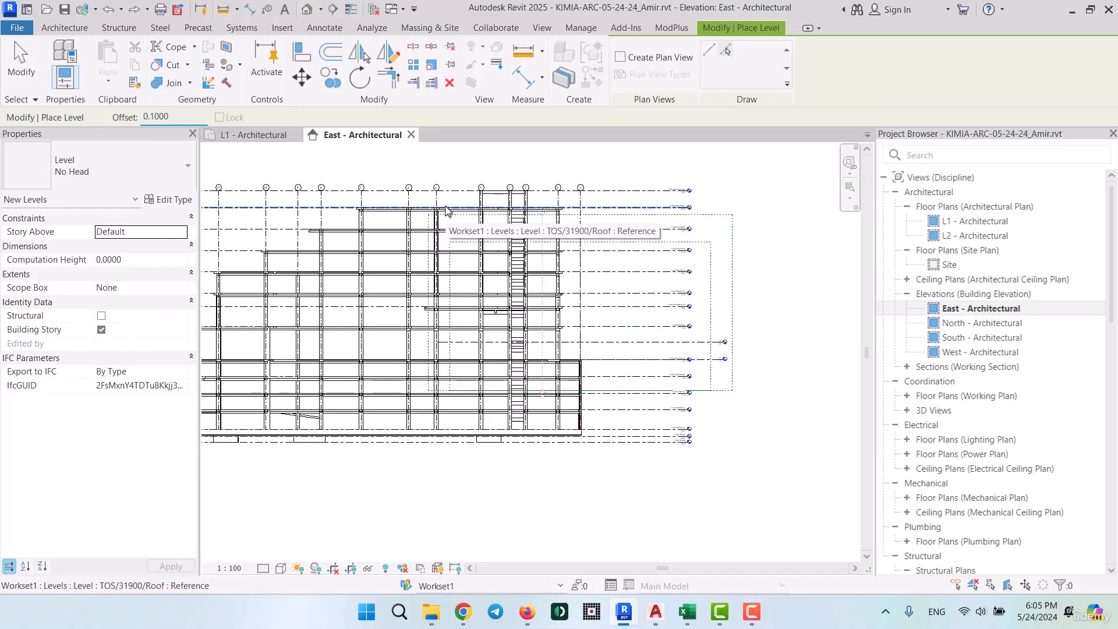
scroll(648, 198, up, 5)
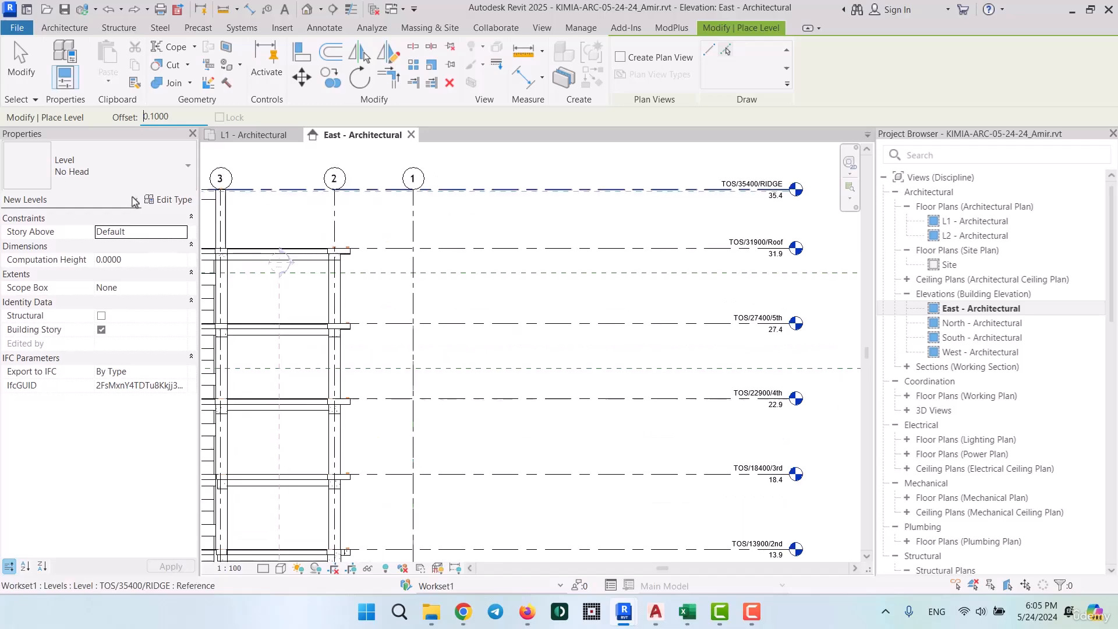
click(149, 171)
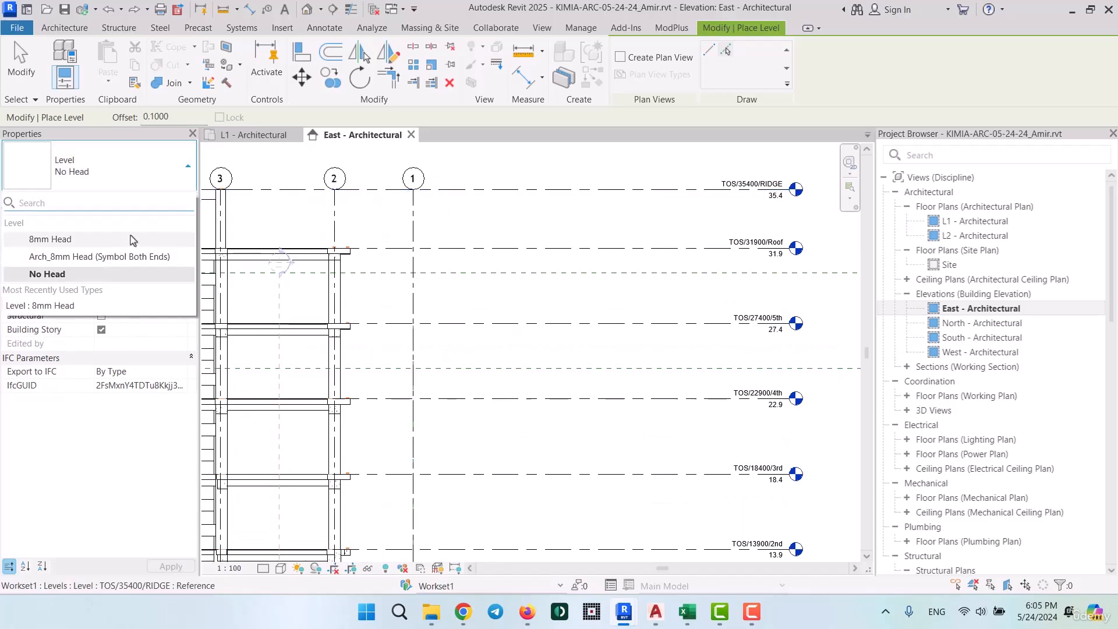
click(119, 240)
- Add 8mm Head levels 0.1 above the structural RIDGE, Roof, 5th and 4th levels in the East elevation
click(658, 190)
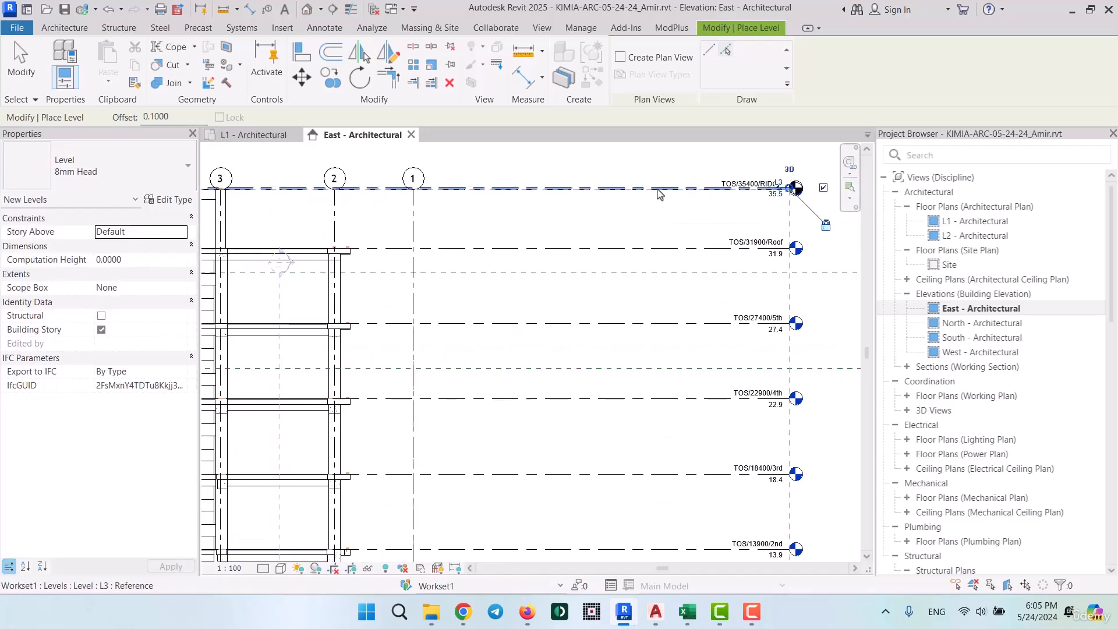
click(672, 251)
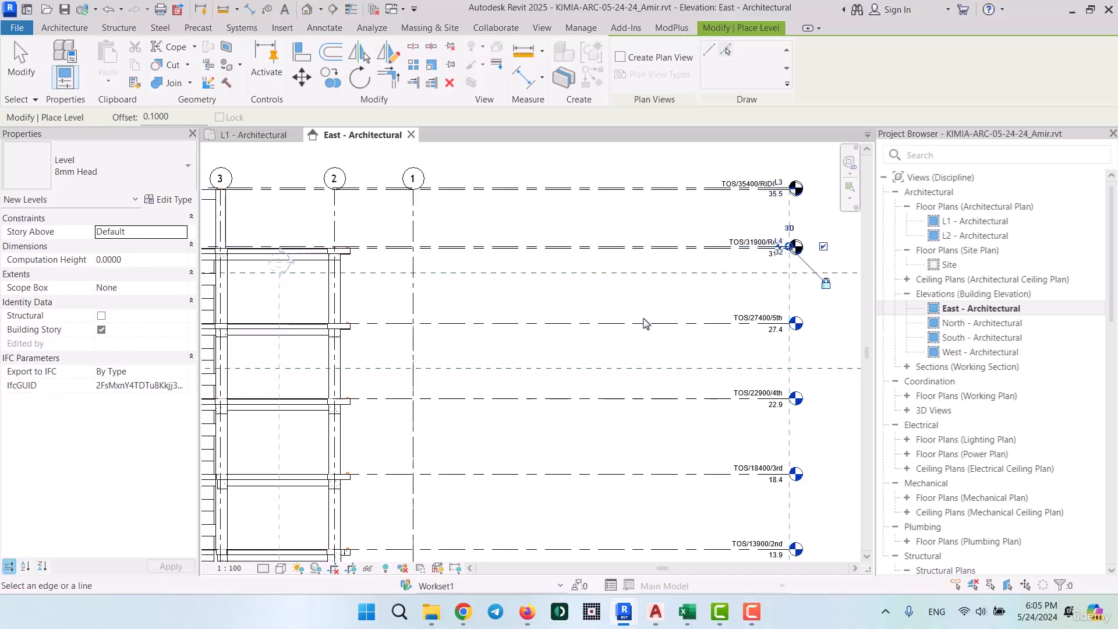
click(645, 323)
click(641, 400)
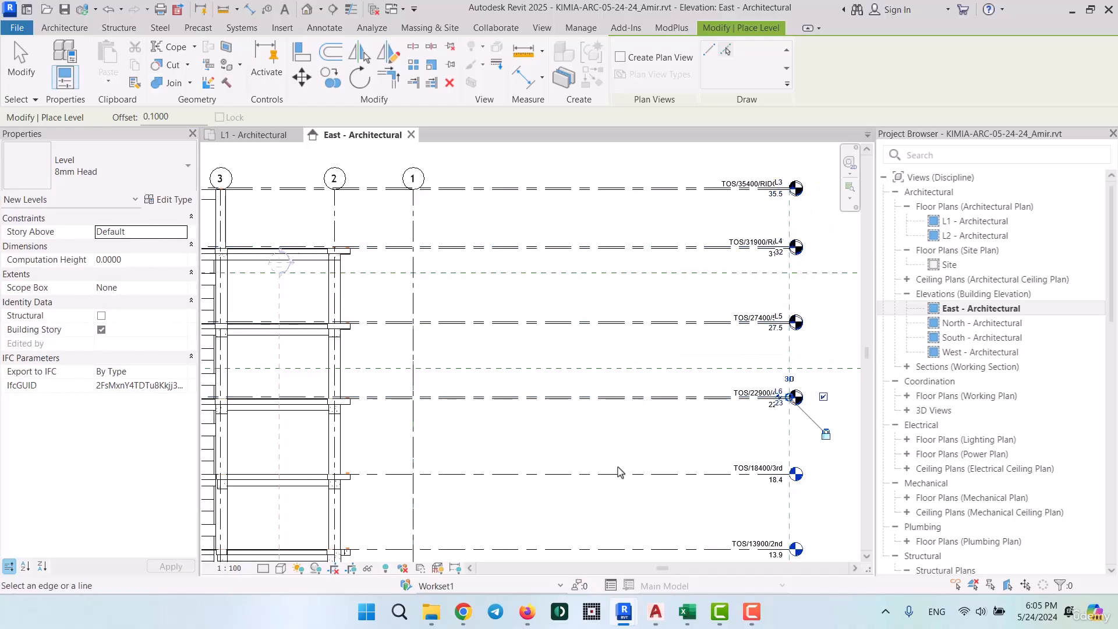
- Add levels 0.1 above the structural 3rd, 2nd, Mid 1st and 1st floor levels
scroll(618, 471, up, 1)
middle_drag(618, 459, 579, 310)
click(607, 325)
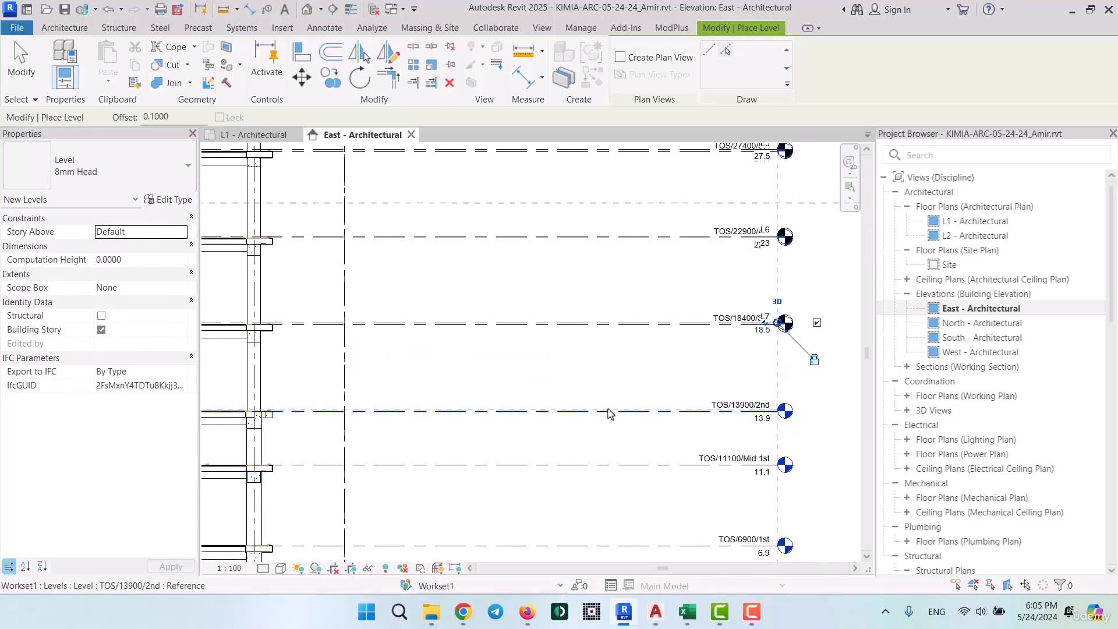
click(610, 411)
click(600, 469)
middle_drag(581, 374, 501, 87)
scroll(562, 244, up, 2)
click(603, 258)
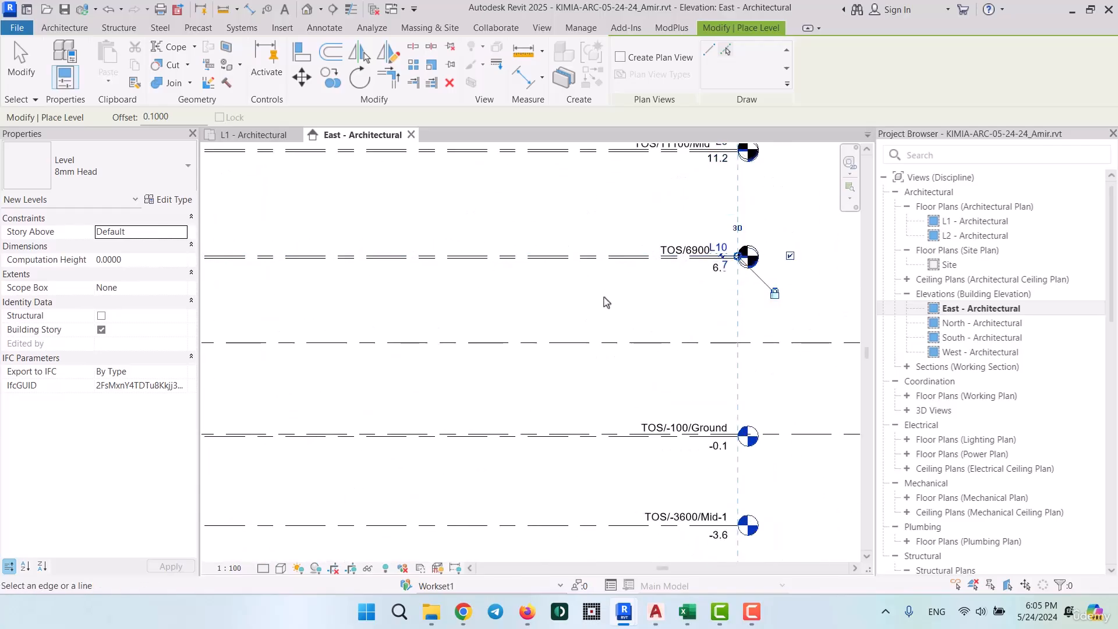
- Skip the ground level and add levels 0.1 above TOS/-3600/Mid-1 and TOS/-7100/-1
scroll(564, 335, down, 2)
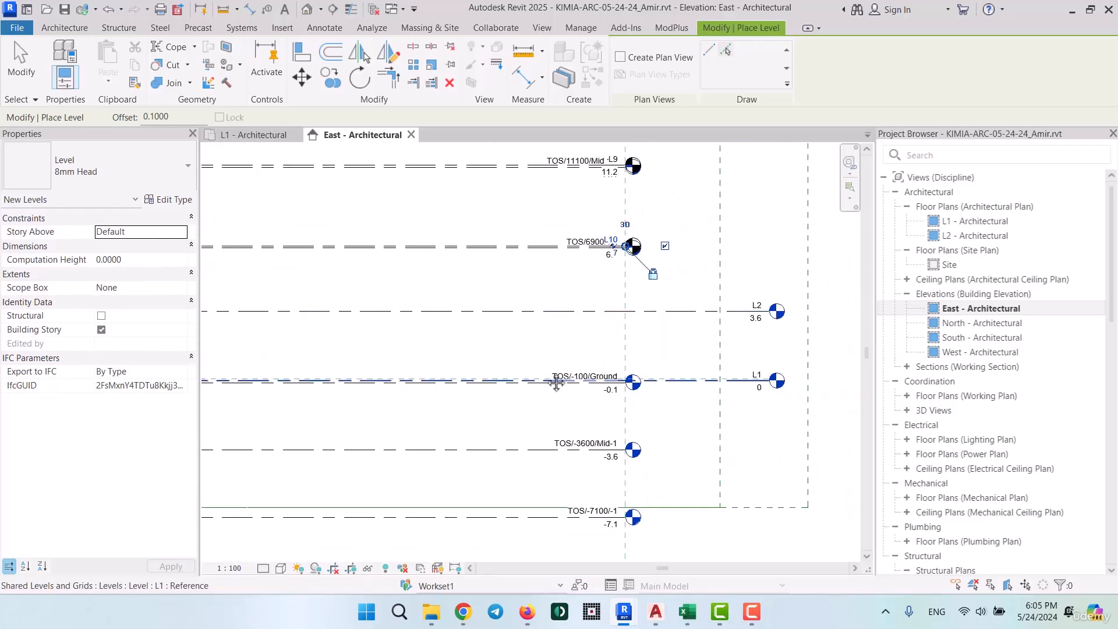
middle_drag(583, 380, 607, 324)
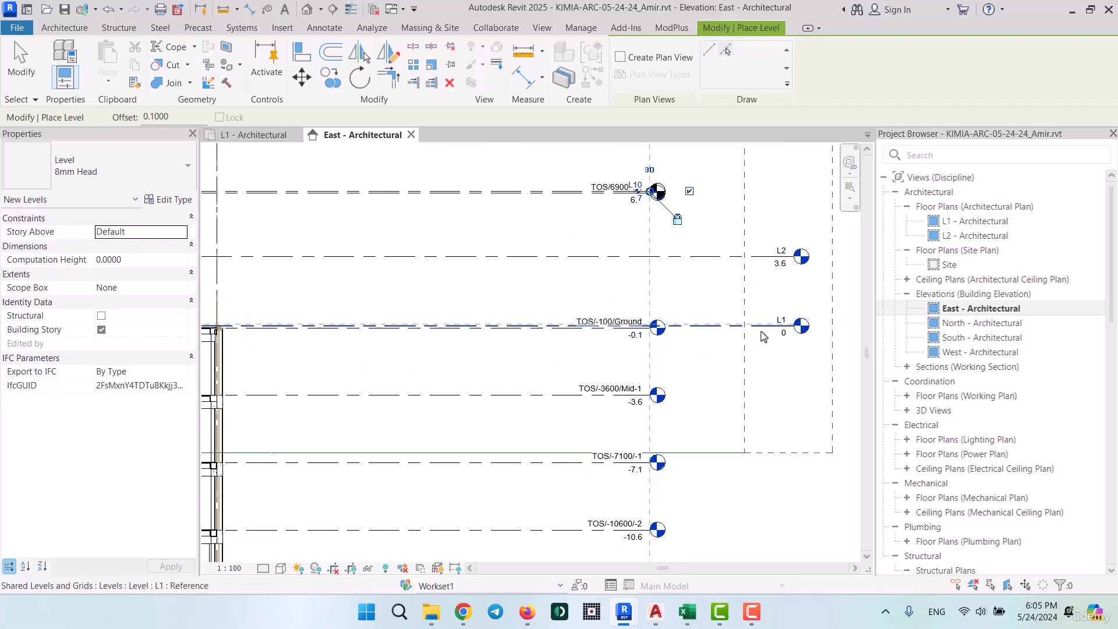
middle_drag(661, 386, 707, 336)
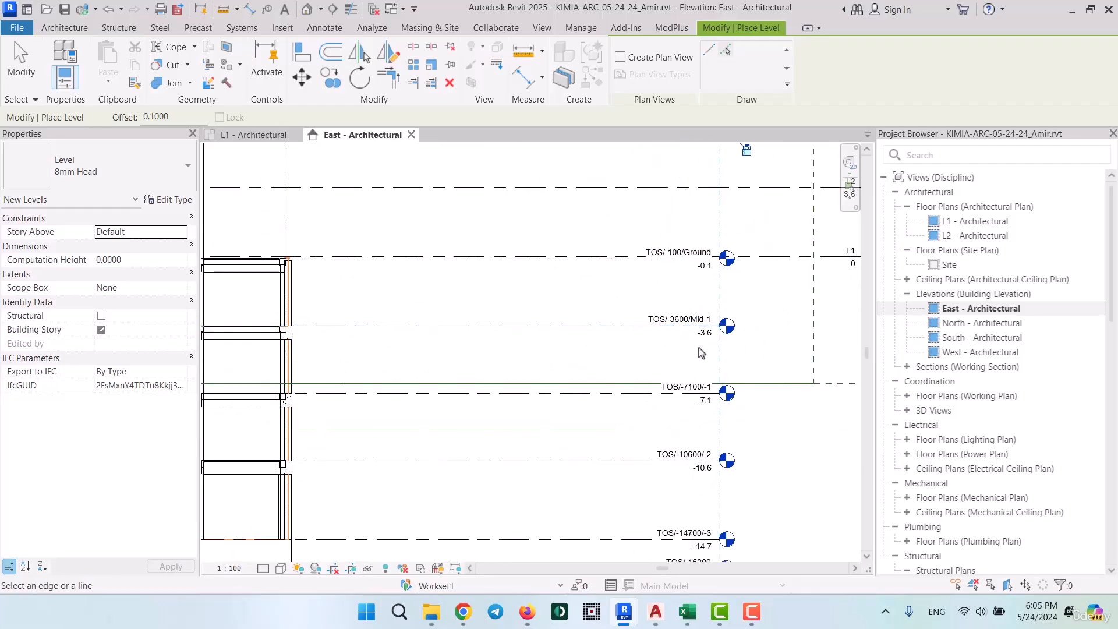
scroll(622, 376, up, 3)
click(590, 312)
click(587, 450)
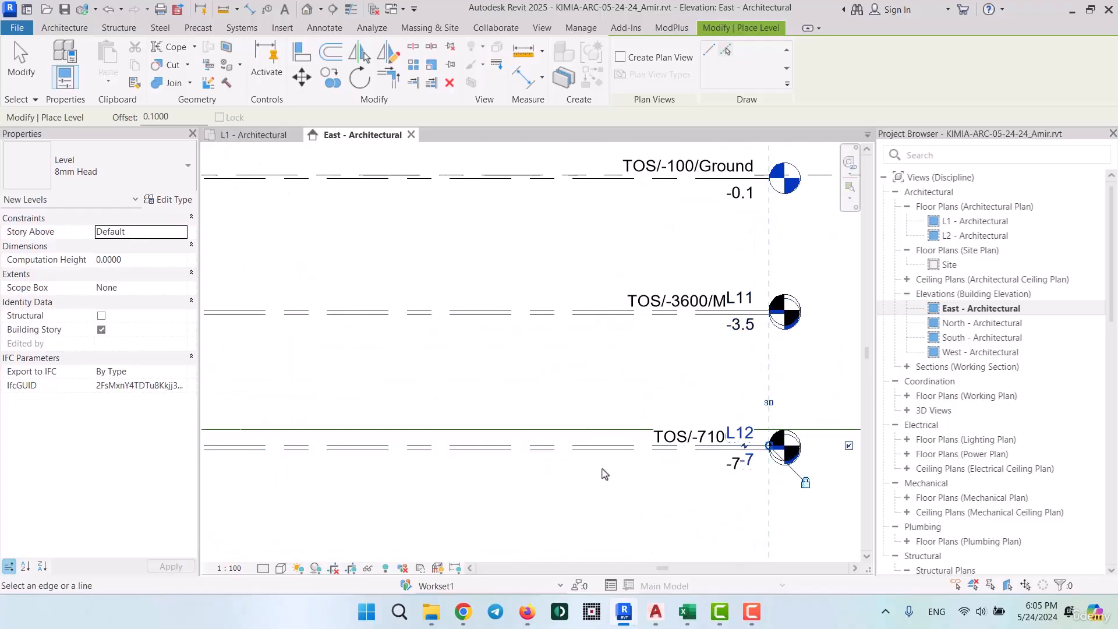
- Add a level 0.1 above the structural level TOS/-10600/-2
ctrl+scroll(582, 357, down, 5)
scroll(664, 343, down, 2)
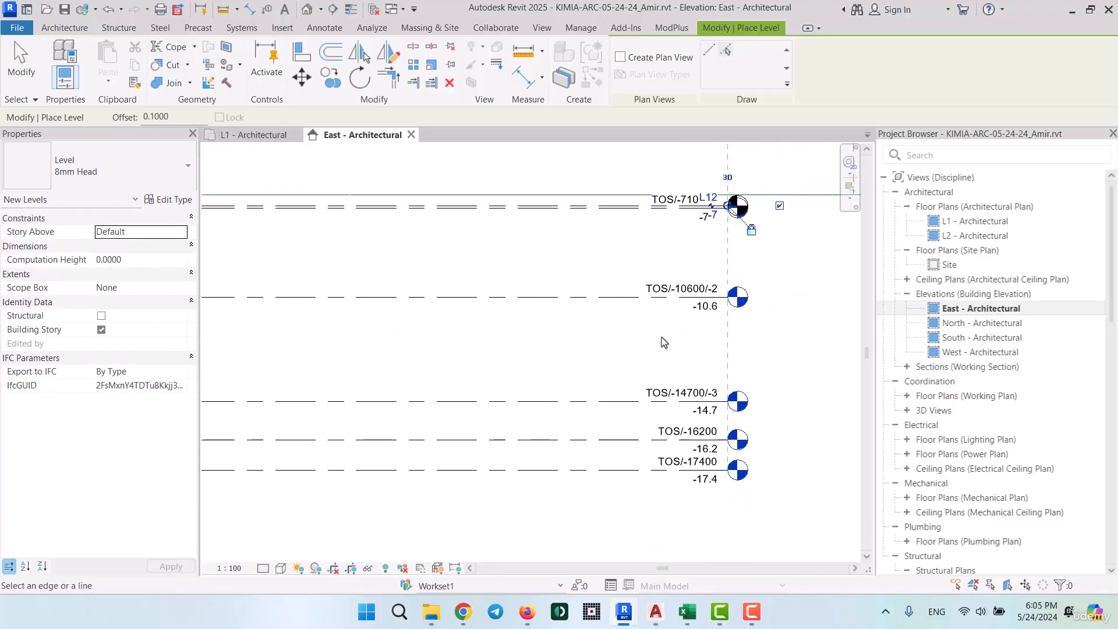
scroll(664, 343, down, 2)
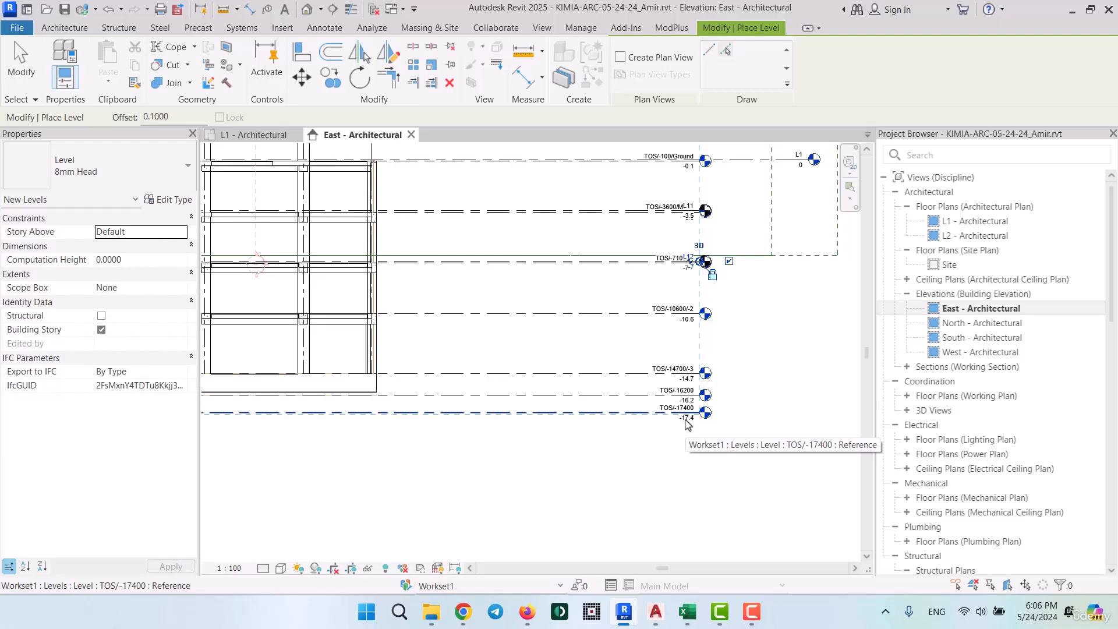
scroll(644, 318, up, 3)
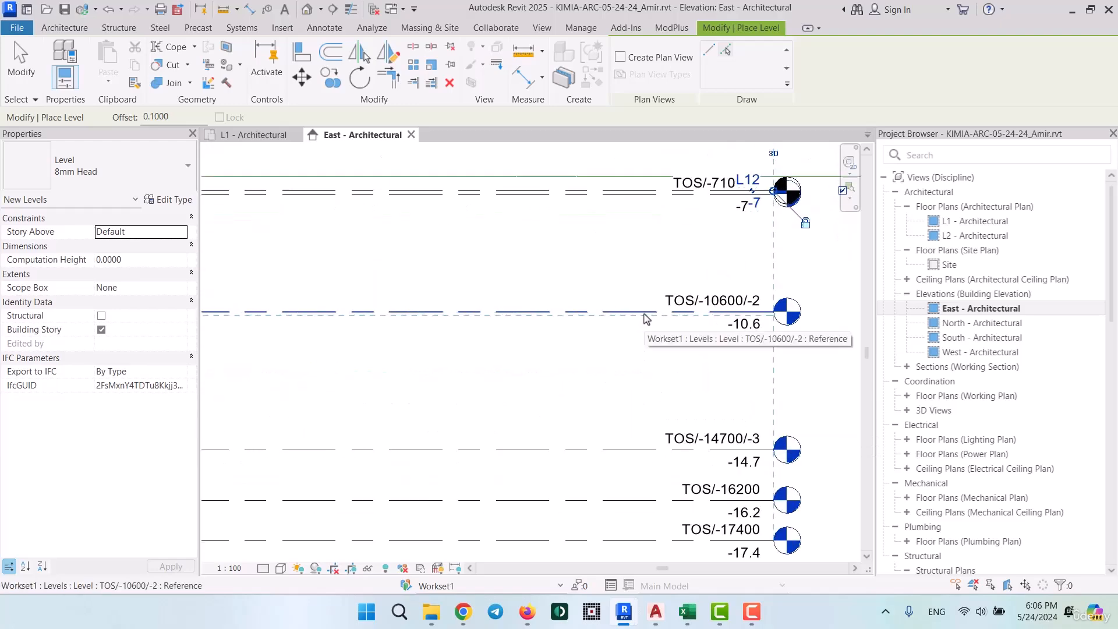
click(644, 315)
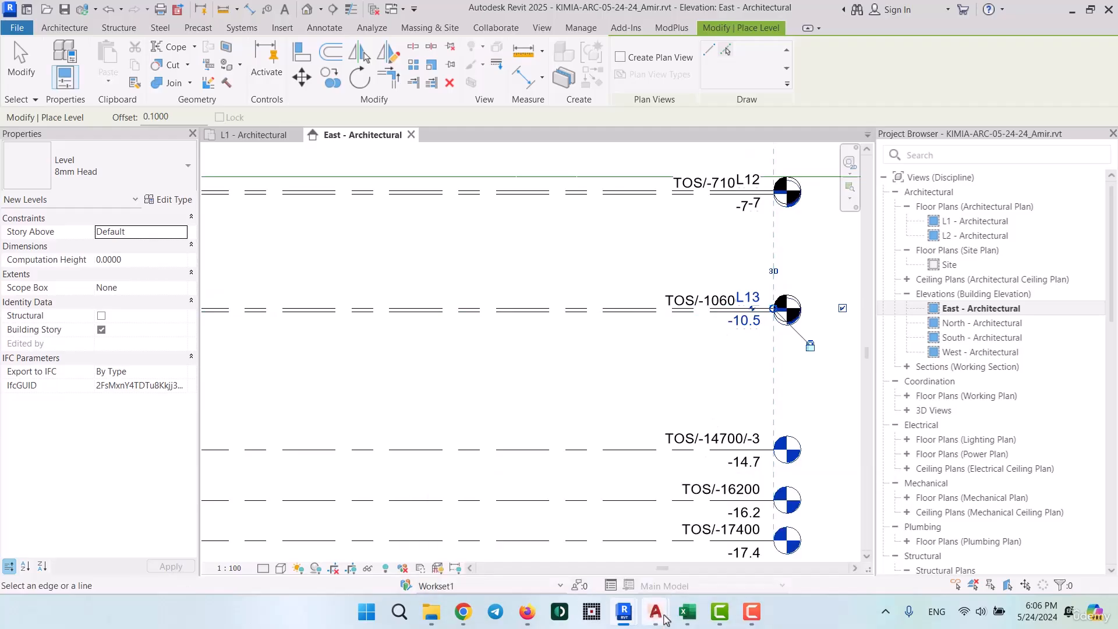
- Switch to AutoCAD to check the Parking -2 and Parking -3 elevation labels, then return to the Revit East elevation
click(553, 577)
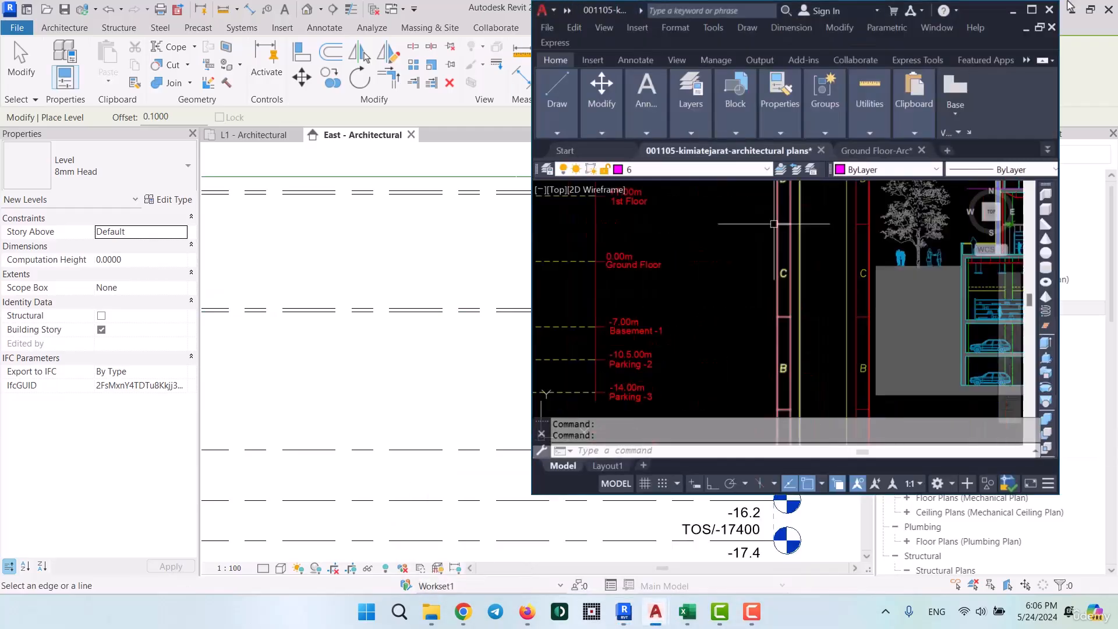
click(1032, 10)
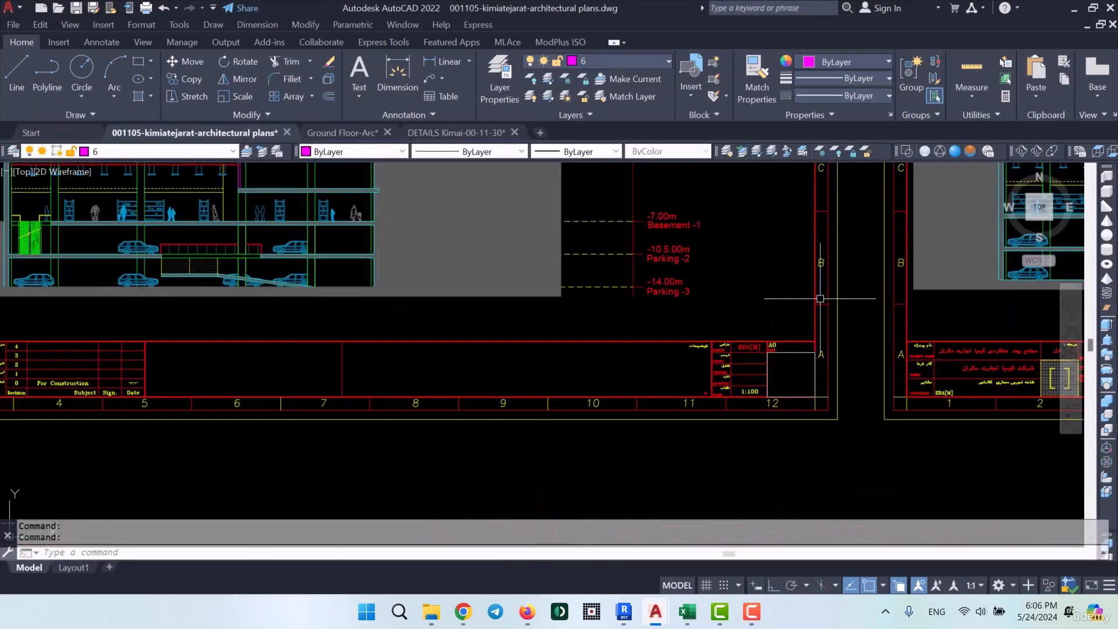
scroll(677, 246, up, 6)
middle_drag(678, 376, 669, 290)
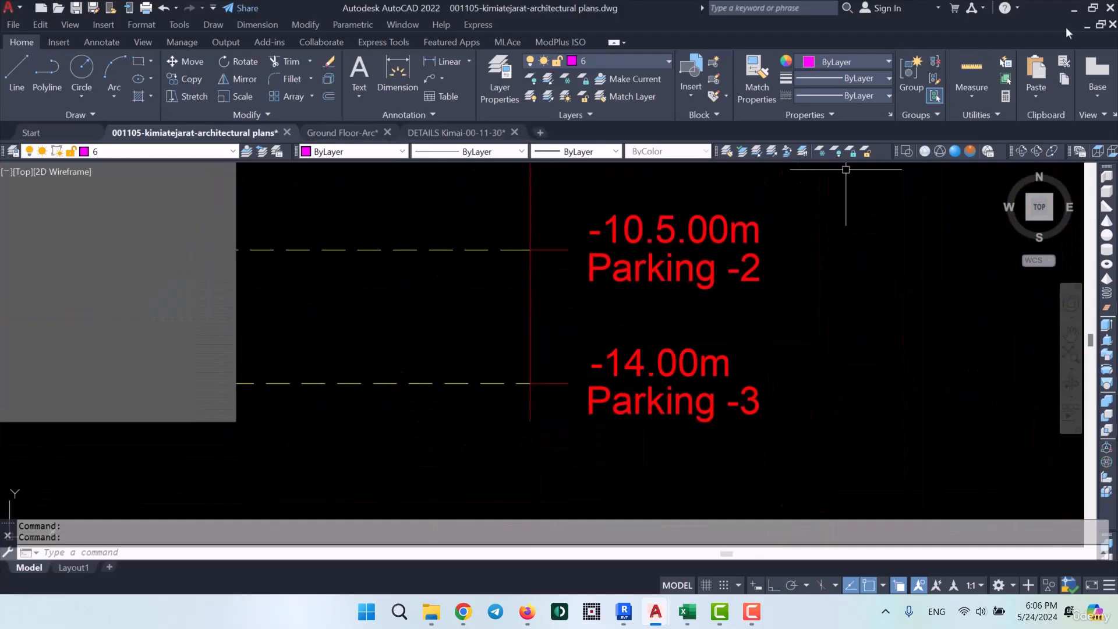
click(1074, 13)
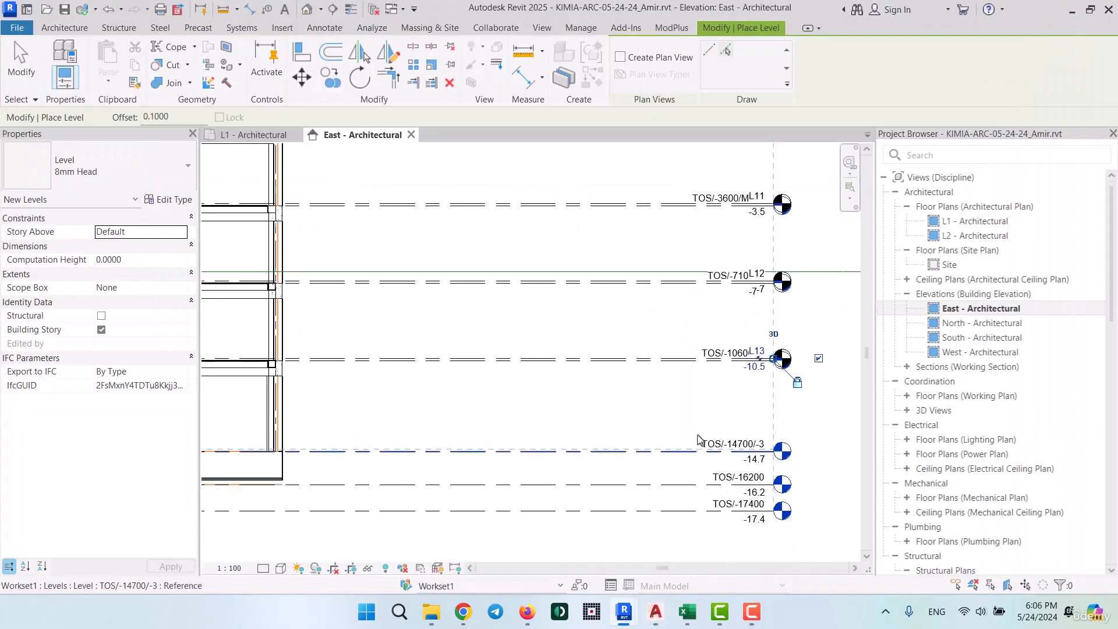
- Draw a new level across the building at about -12.6, between the TOS/-10600/-2 and TOS/-14700/-3 levels
click(715, 55)
scroll(712, 394, down, 2)
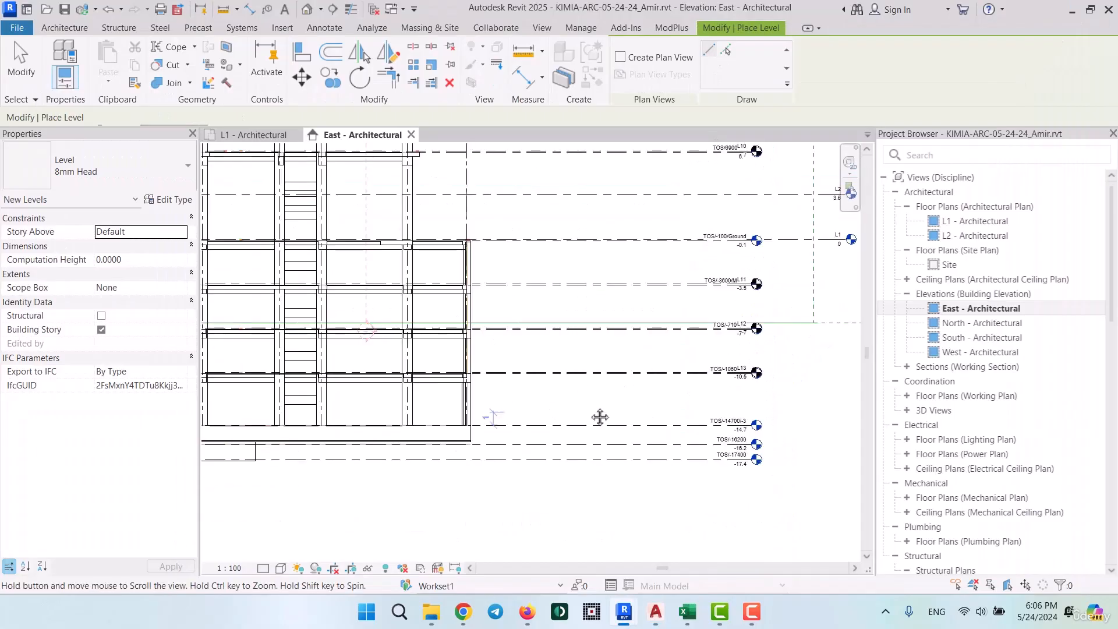
middle_drag(600, 417, 814, 408)
middle_drag(492, 406, 837, 405)
middle_drag(406, 405, 746, 412)
middle_drag(285, 364, 447, 367)
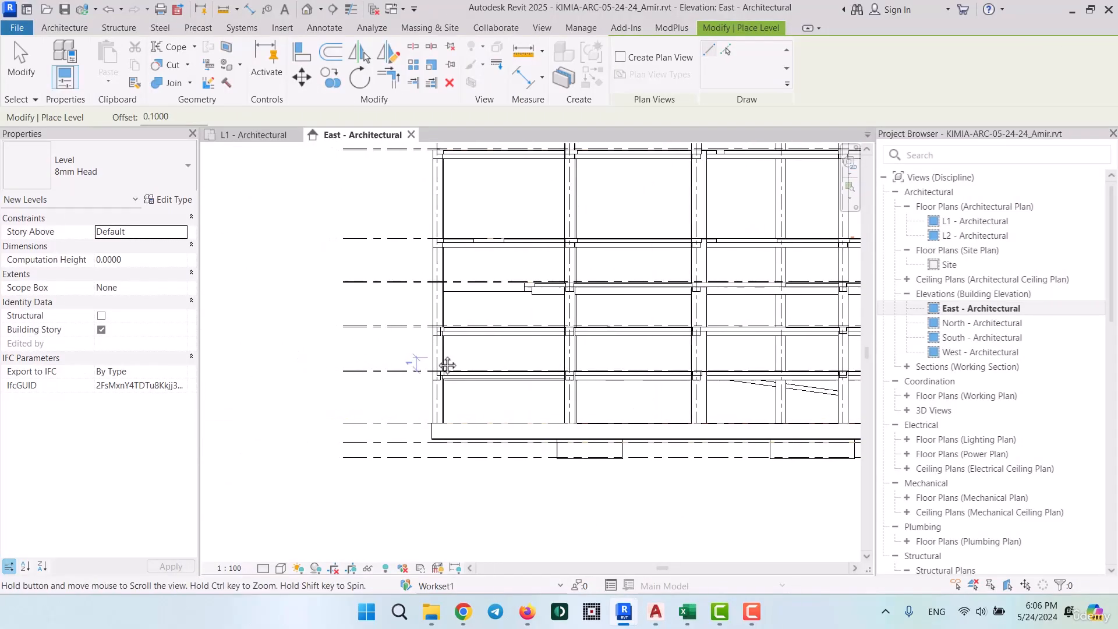
click(345, 399)
middle_drag(702, 411, 8, 304)
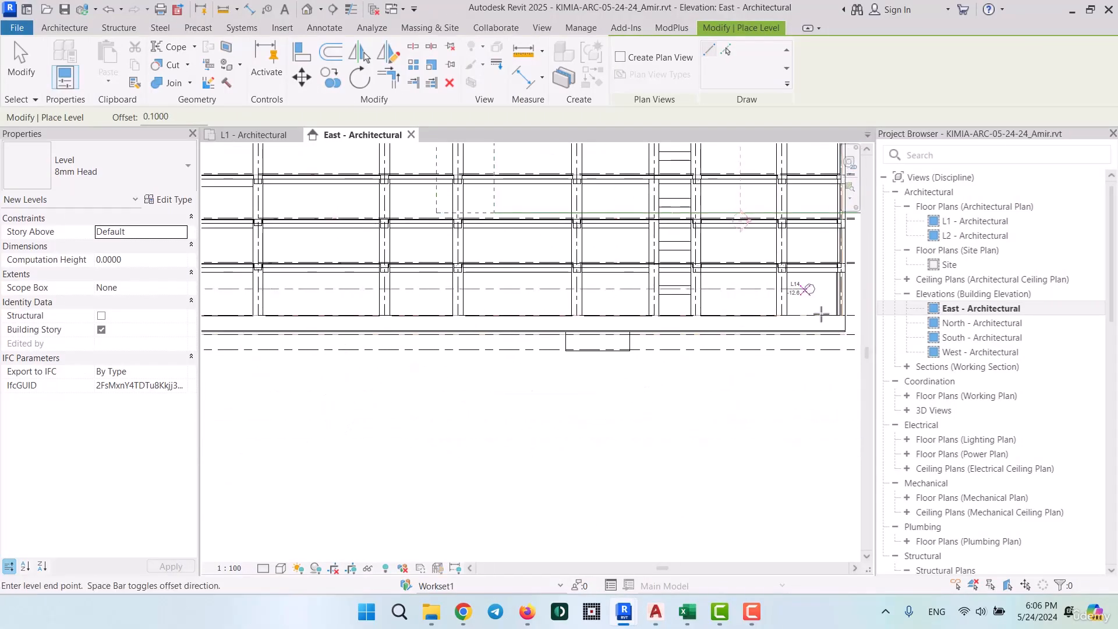
middle_drag(816, 326, 337, 334)
scroll(623, 294, up, 3)
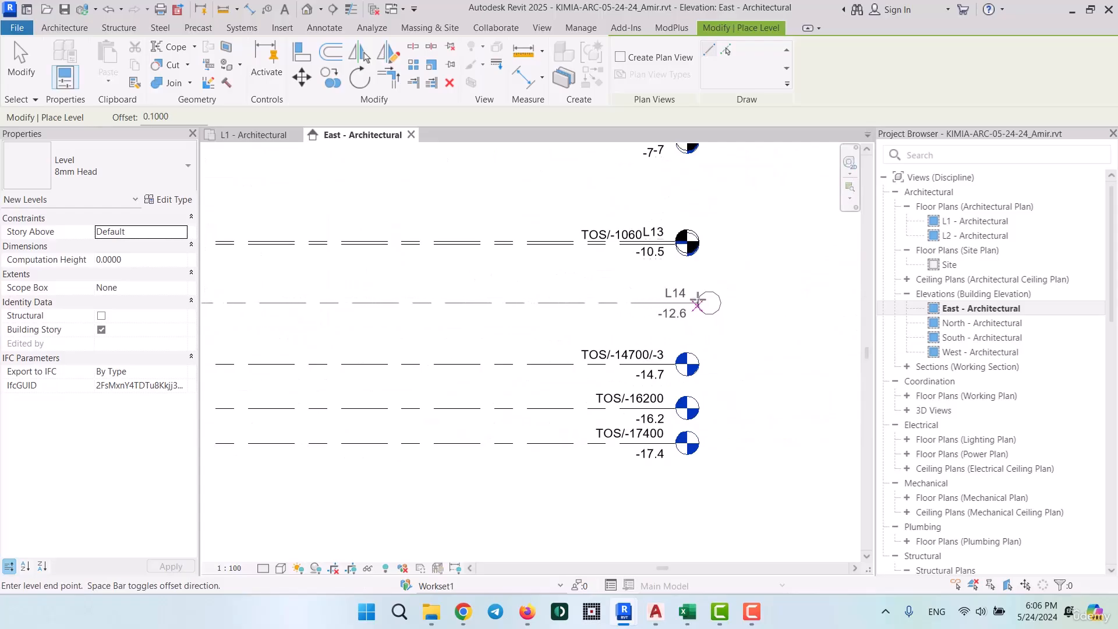
click(676, 304)
scroll(655, 308, up, 4)
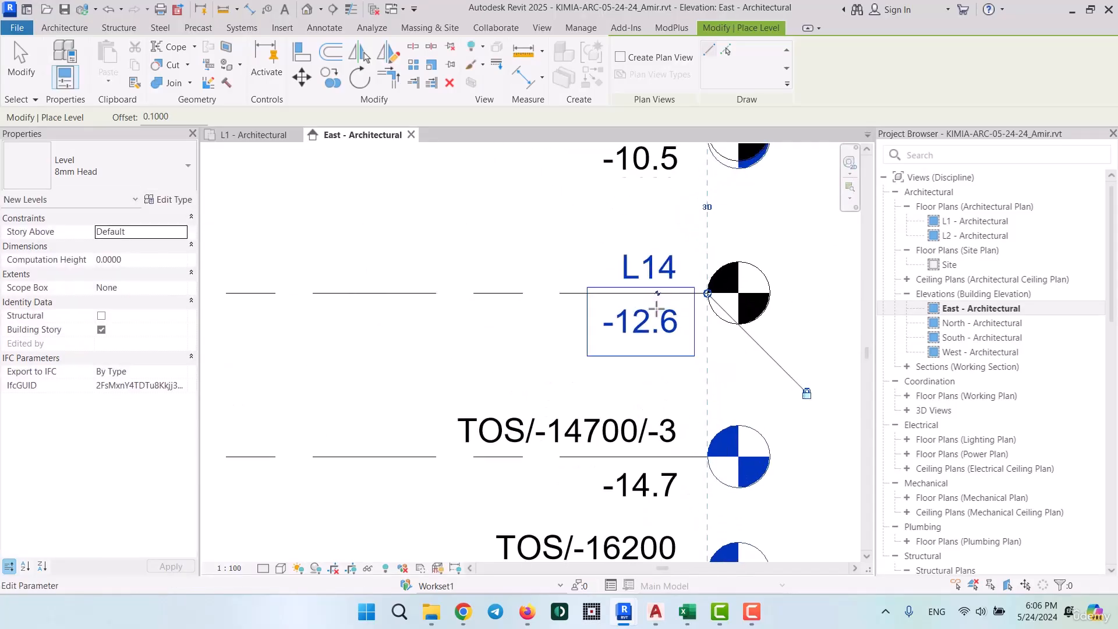
- Set the elevation of the new level L14 to -14
key(Escape)
key(Escape)
click(642, 330)
click(642, 331)
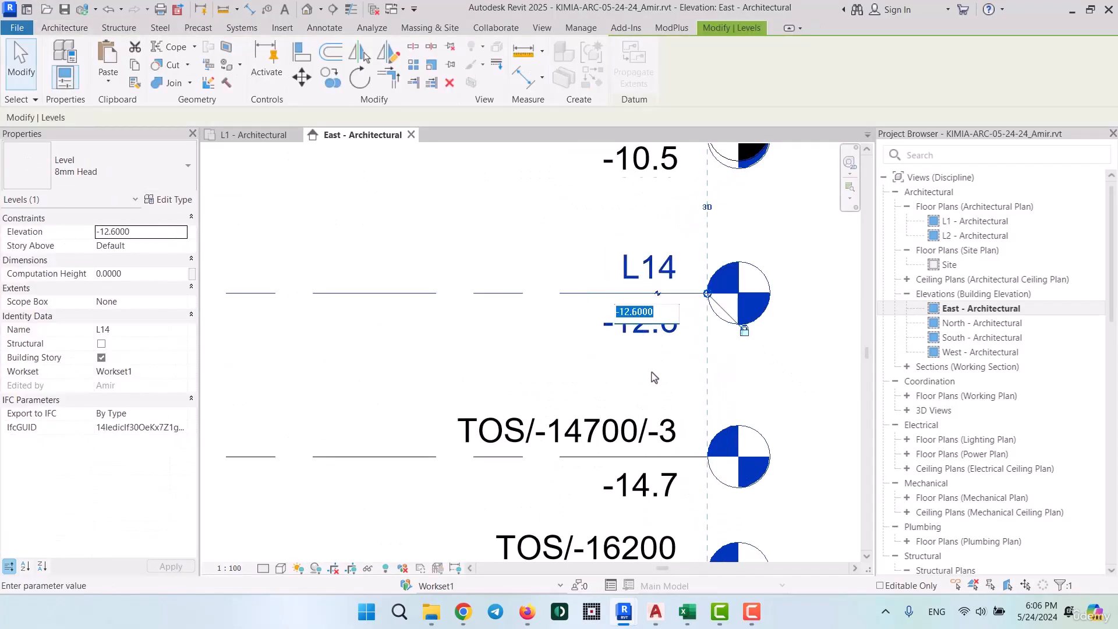
text(-14)
key(Return)
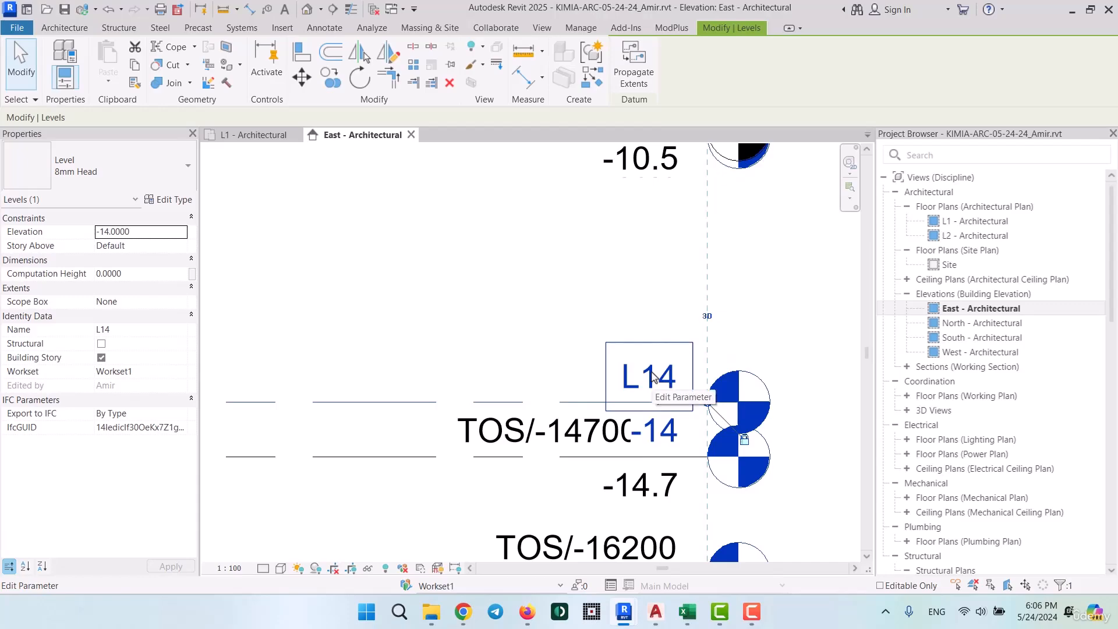
scroll(677, 297, down, 4)
key(Escape)
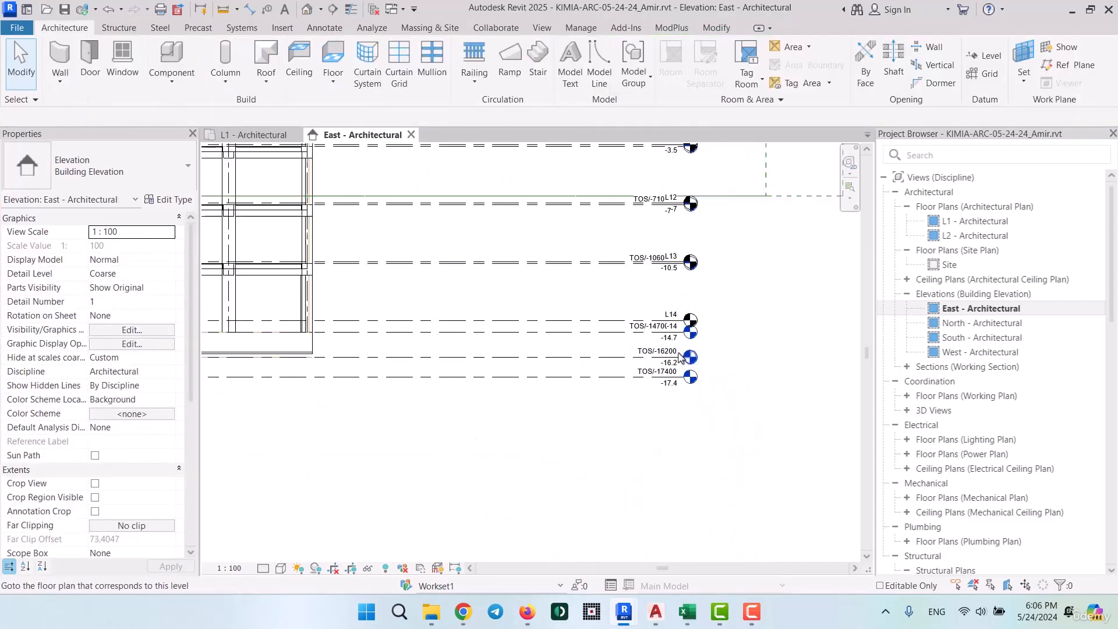
- Examine the paired structural and architectural level heads from the ridge down to the lowest foundation level for overlapping labels
scroll(681, 357, down, 2)
middle_drag(731, 354, 705, 476)
scroll(696, 469, down, 3)
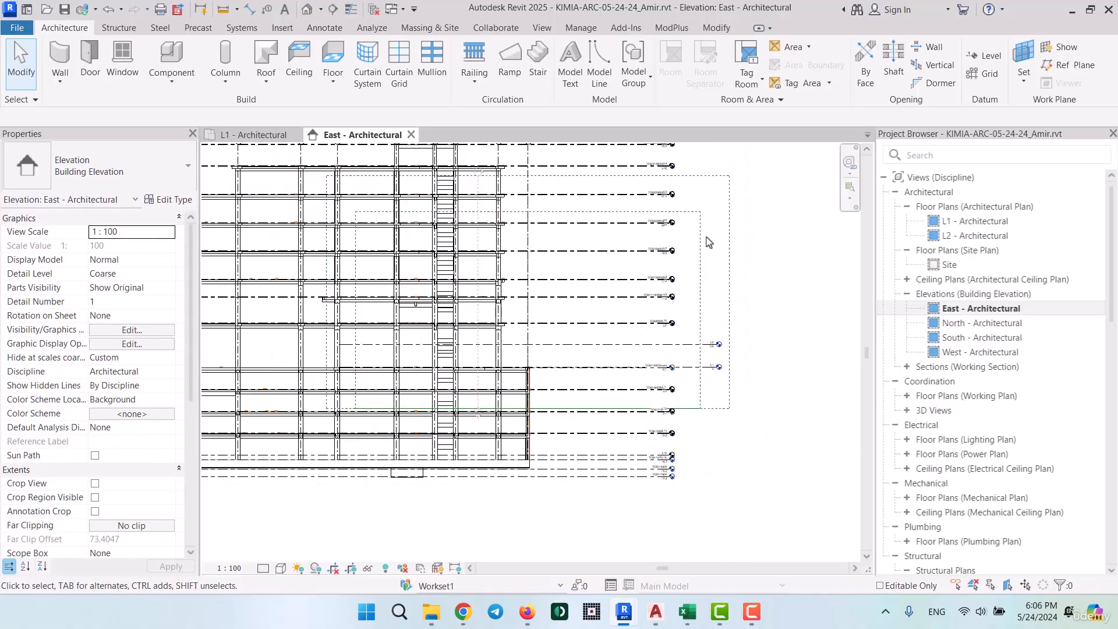
middle_drag(710, 236, 704, 509)
scroll(647, 448, up, 1)
scroll(646, 436, up, 3)
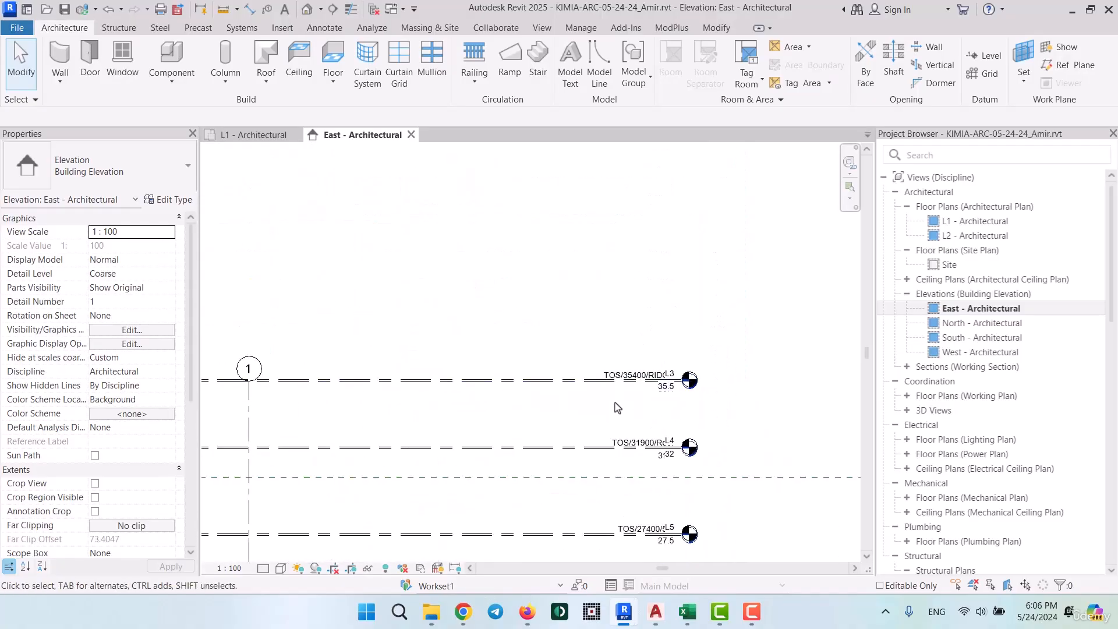
scroll(635, 387, up, 4)
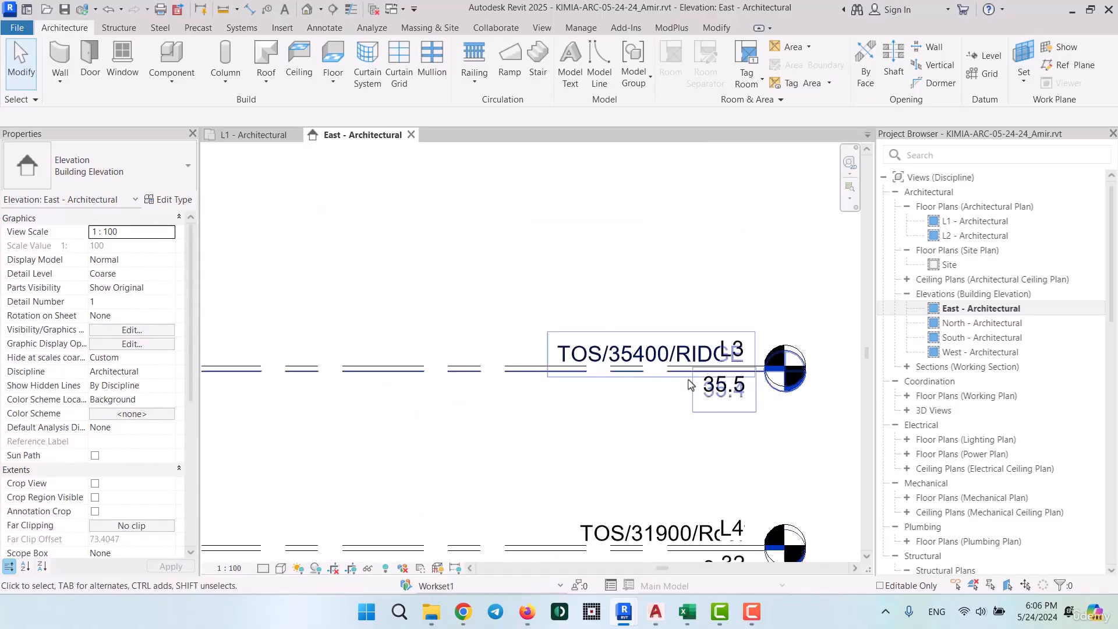
scroll(542, 266, down, 4)
middle_drag(599, 498, 635, 318)
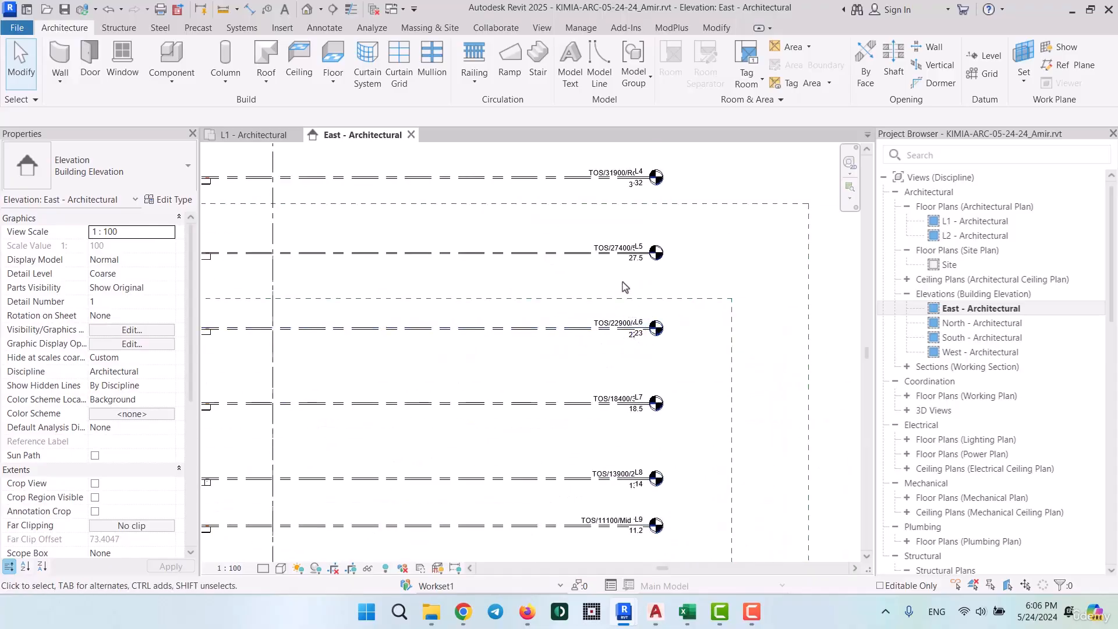
scroll(624, 286, down, 4)
middle_drag(589, 440, 557, 205)
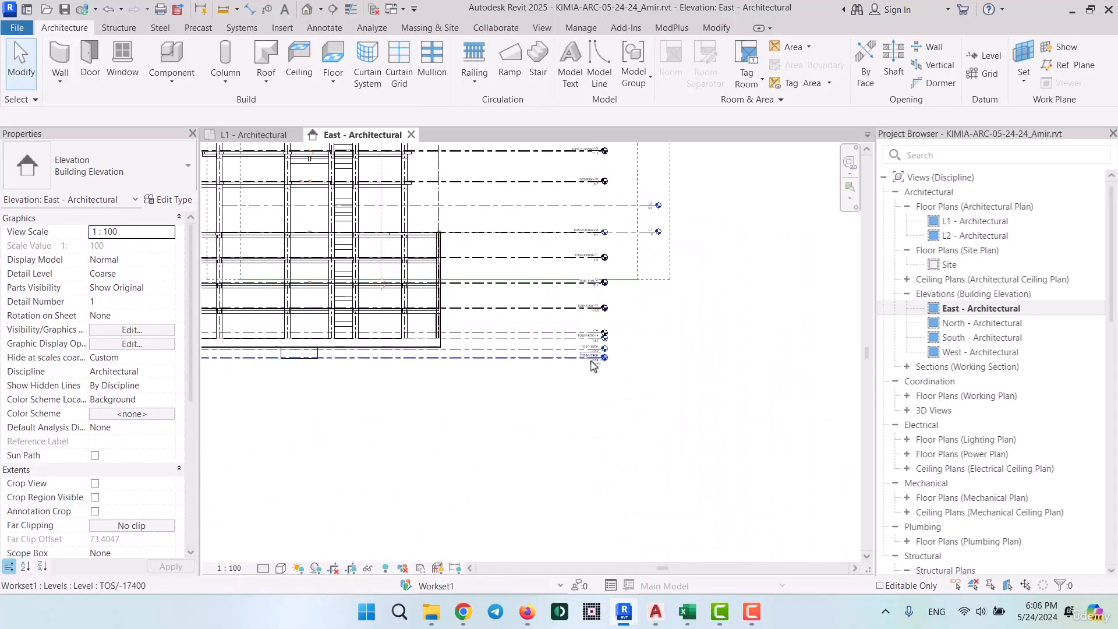
scroll(593, 353, up, 4)
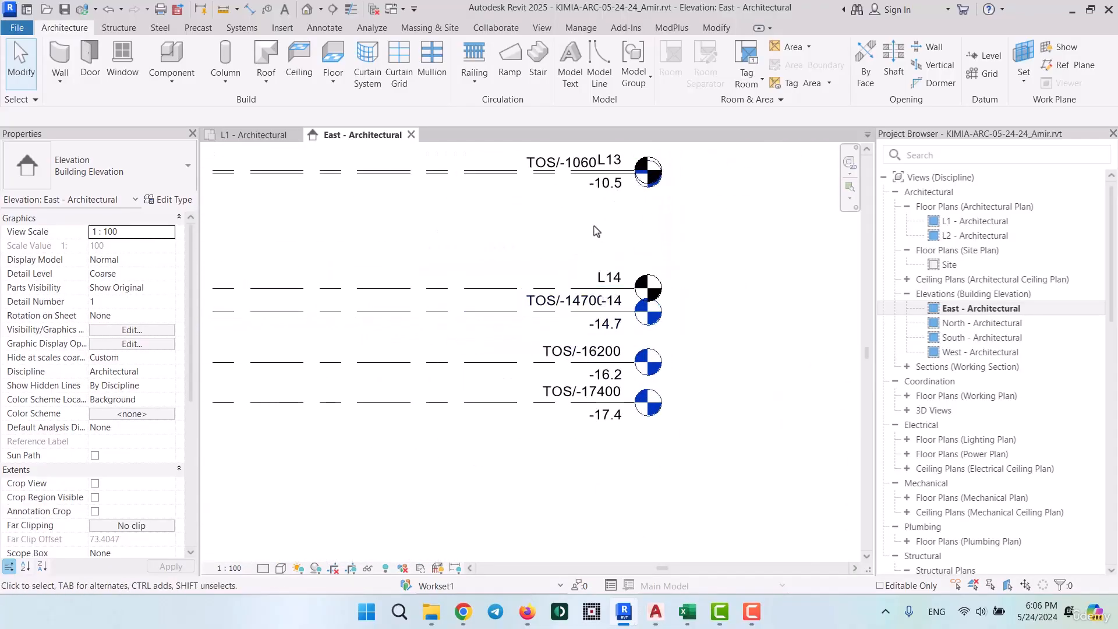
- Add an elbow to the TOS/-10600/-2 level and place its head below the L13 head so both labels are readable
middle_drag(605, 225, 605, 329)
scroll(583, 292, up, 2)
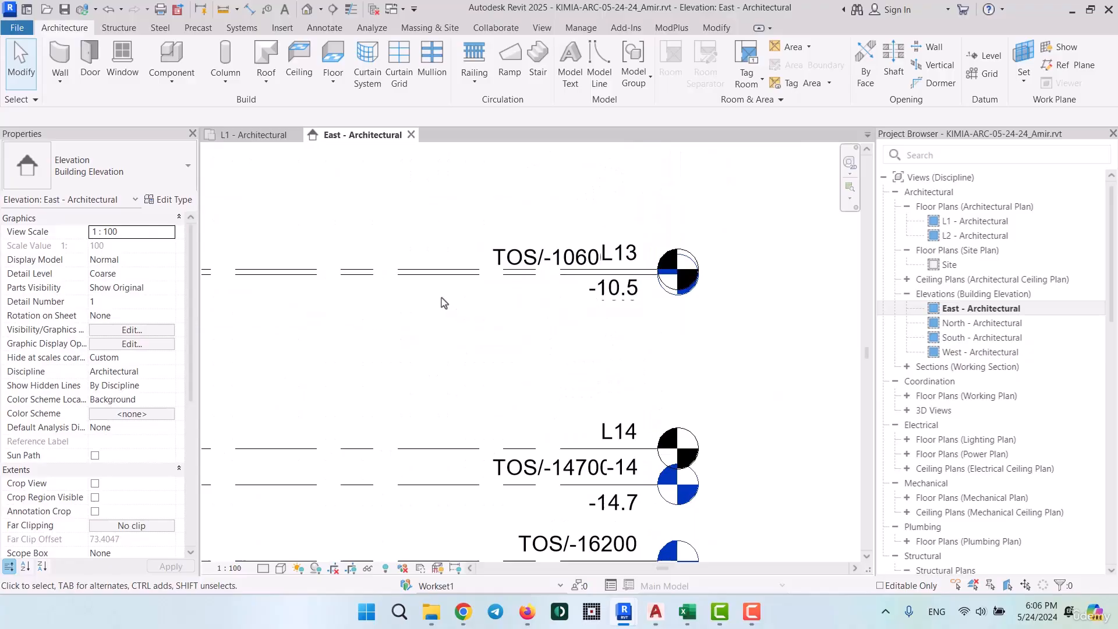
click(466, 272)
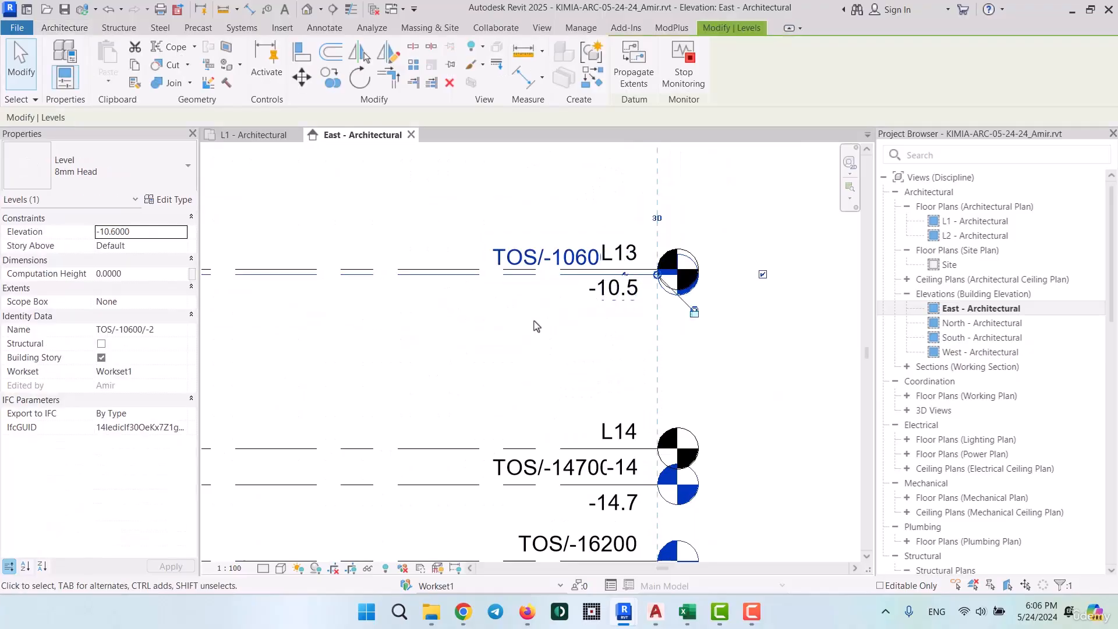
click(625, 278)
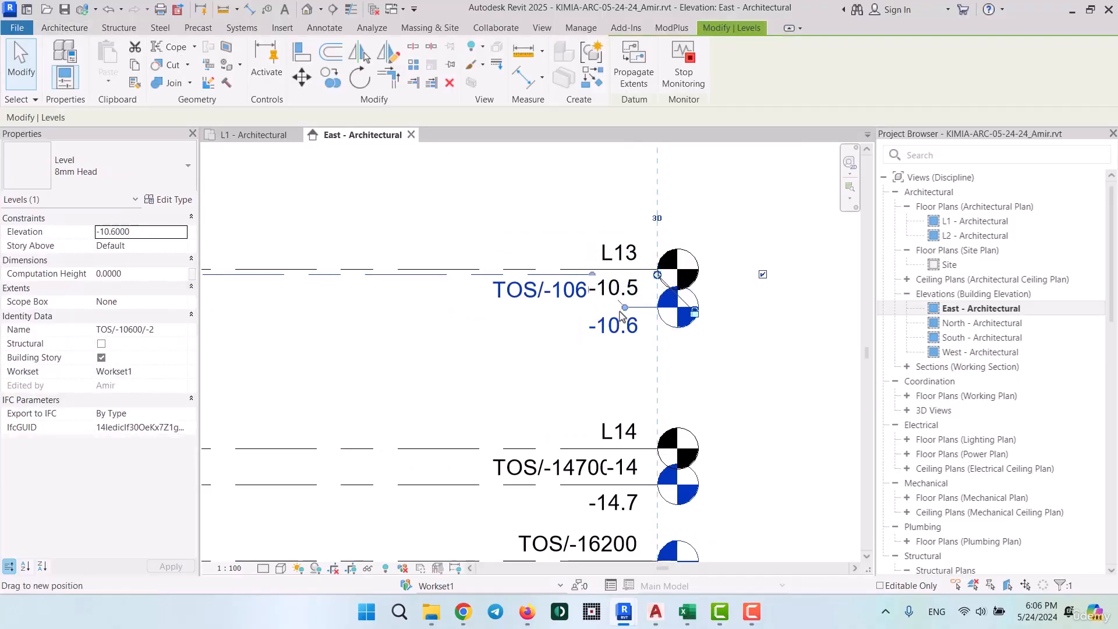
drag(625, 307, 624, 355)
drag(592, 274, 447, 280)
drag(625, 355, 479, 364)
scroll(546, 422, down, 2)
middle_drag(571, 244, 581, 452)
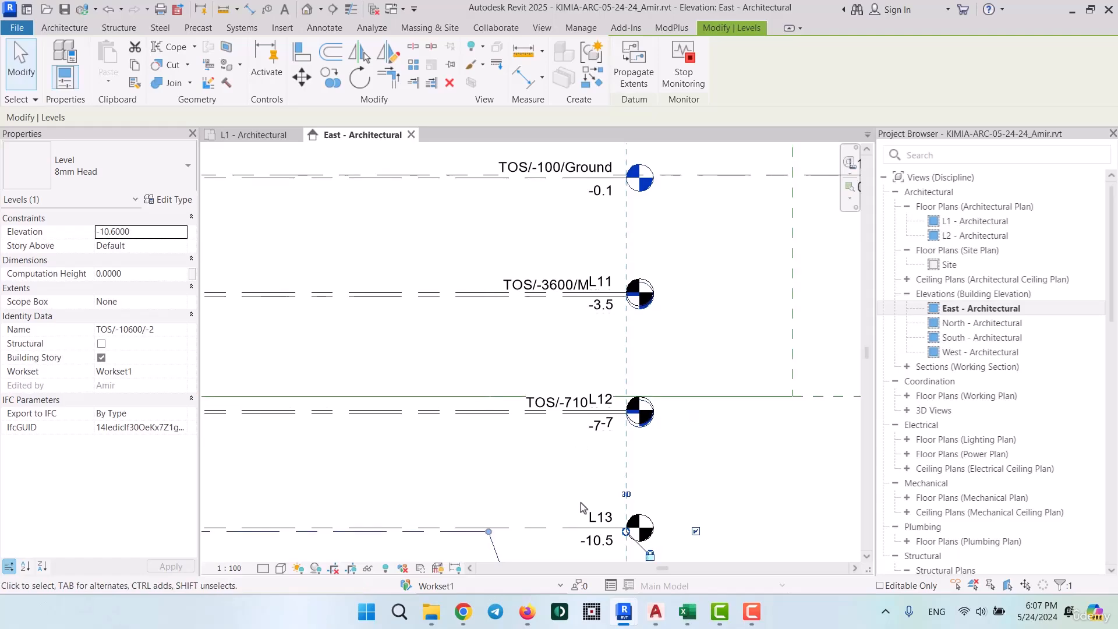
middle_drag(581, 507, 616, 391)
scroll(596, 455, up, 2)
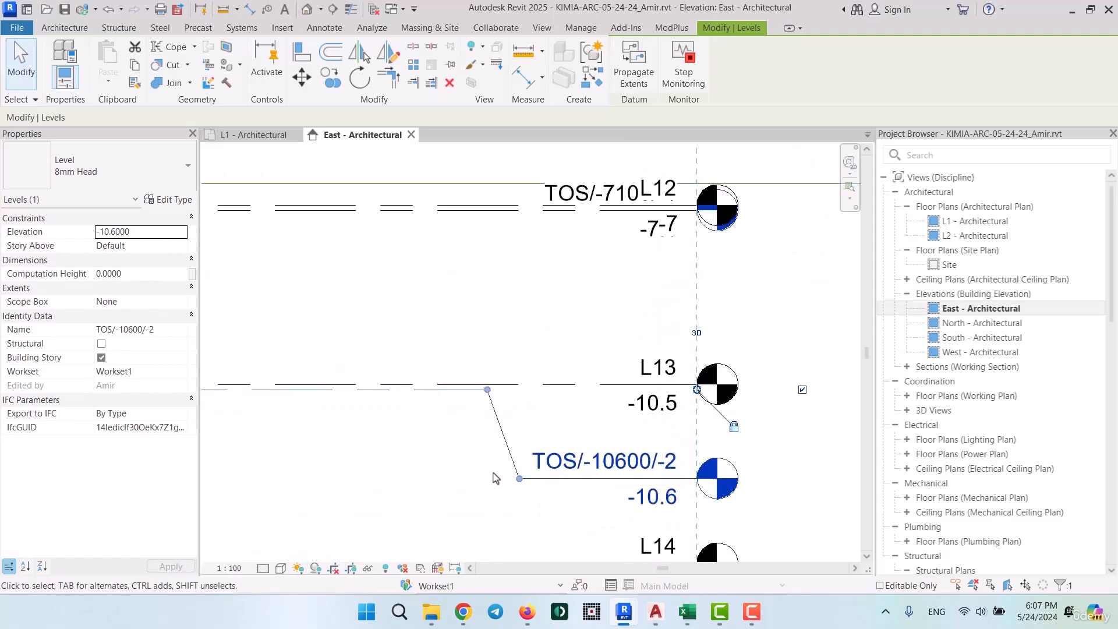
drag(518, 477, 528, 452)
- Add an elbow to level L13 and move its head above the level line, mirroring the TOS/-10600/-2 elbow
click(655, 386)
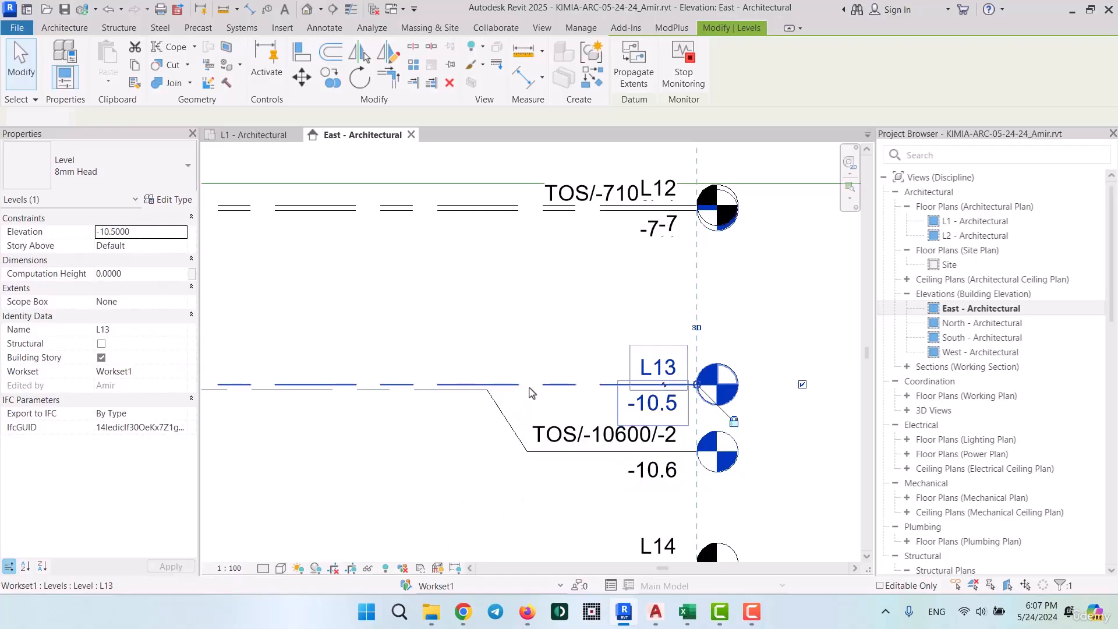
click(665, 387)
drag(664, 417, 694, 336)
drag(632, 384, 488, 384)
drag(694, 336, 530, 319)
click(431, 486)
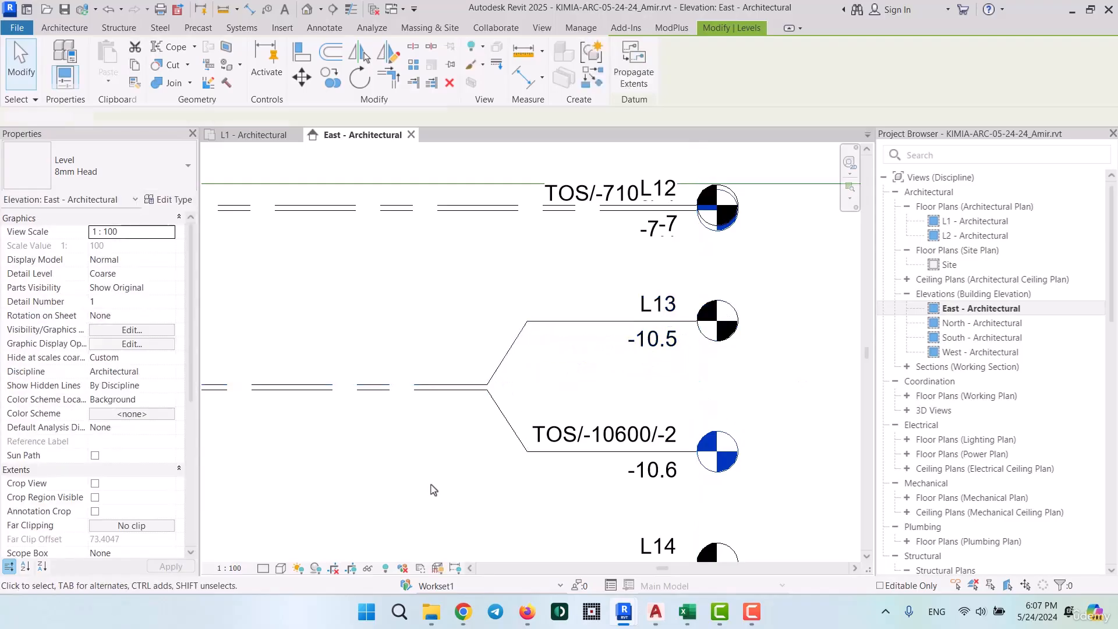
- Undo the elbow on level L13, keeping the one on TOS/-10600/-2
scroll(533, 345, down, 2)
scroll(534, 345, down, 3)
scroll(543, 348, up, 7)
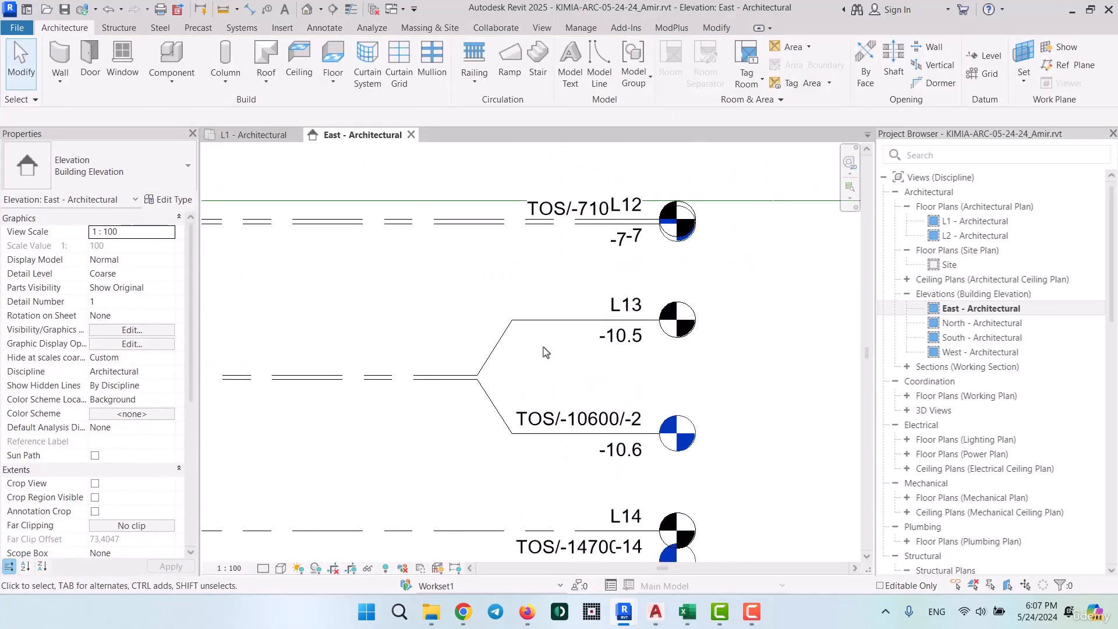
scroll(518, 358, up, 1)
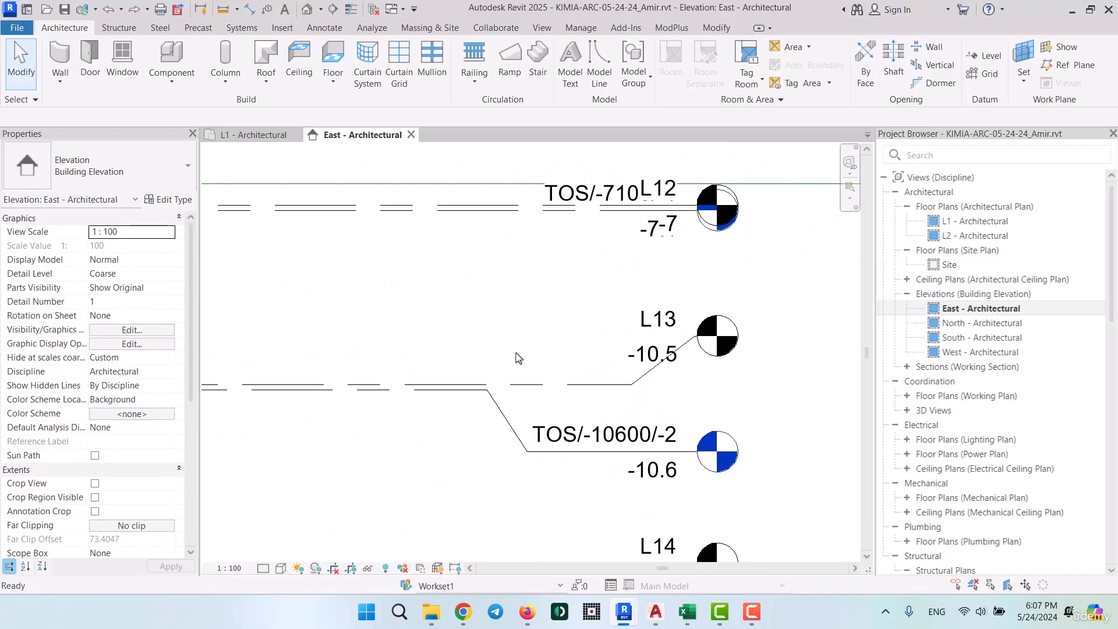
key(ctrl+z)
key(ctrl+z)
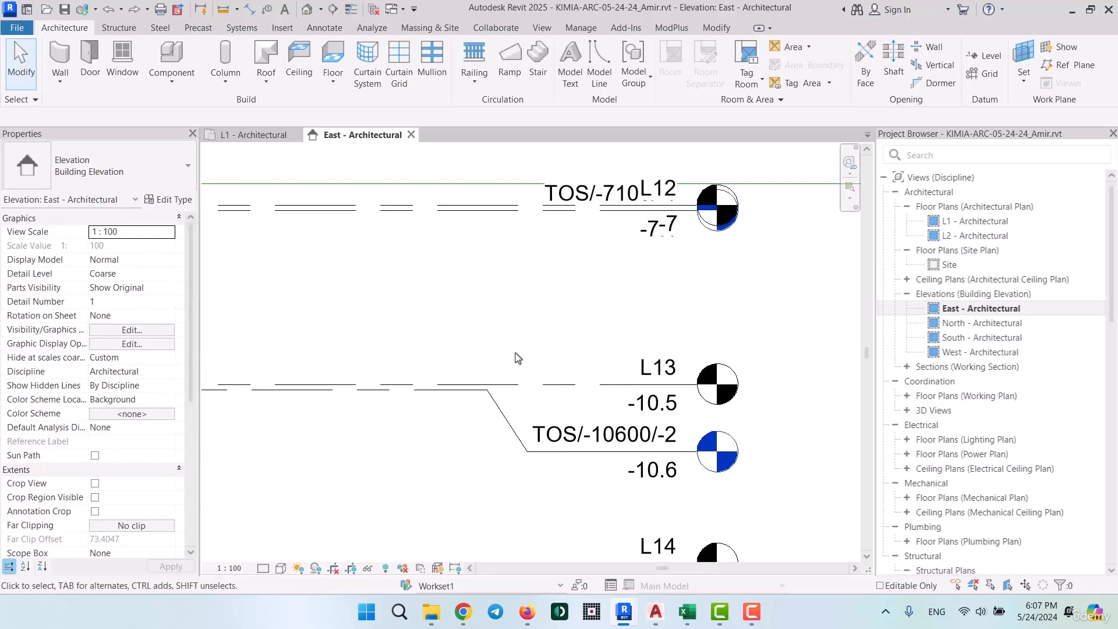
- Rename level L13 as FFL/-10.5/B2
scroll(518, 358, down, 4)
scroll(604, 394, up, 4)
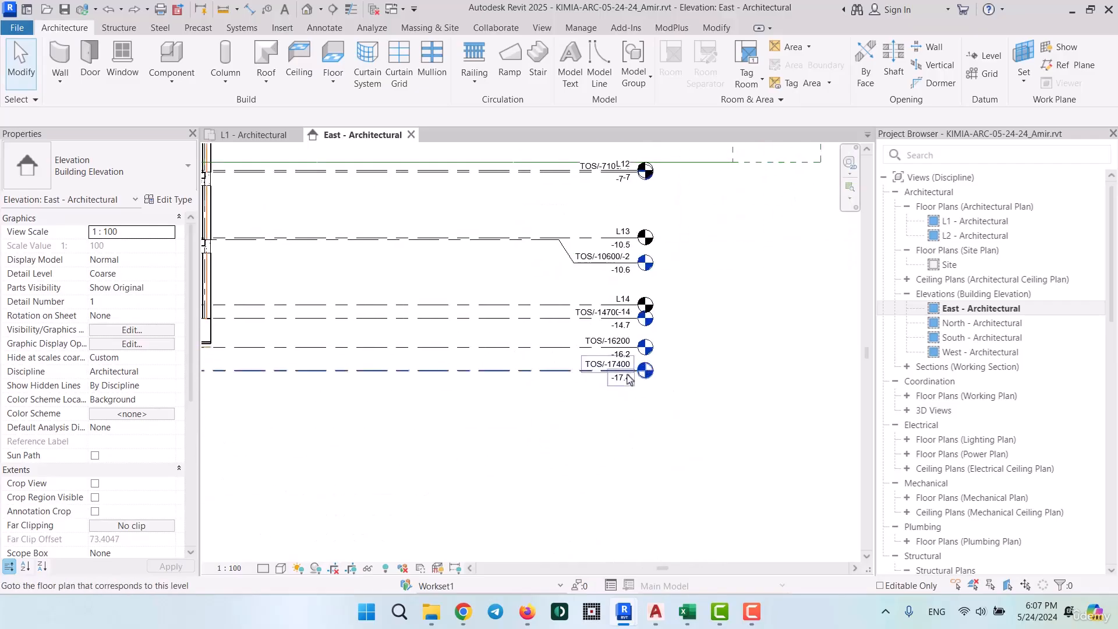
scroll(604, 392, up, 2)
scroll(602, 390, down, 3)
middle_drag(629, 303, 641, 453)
scroll(635, 437, up, 2)
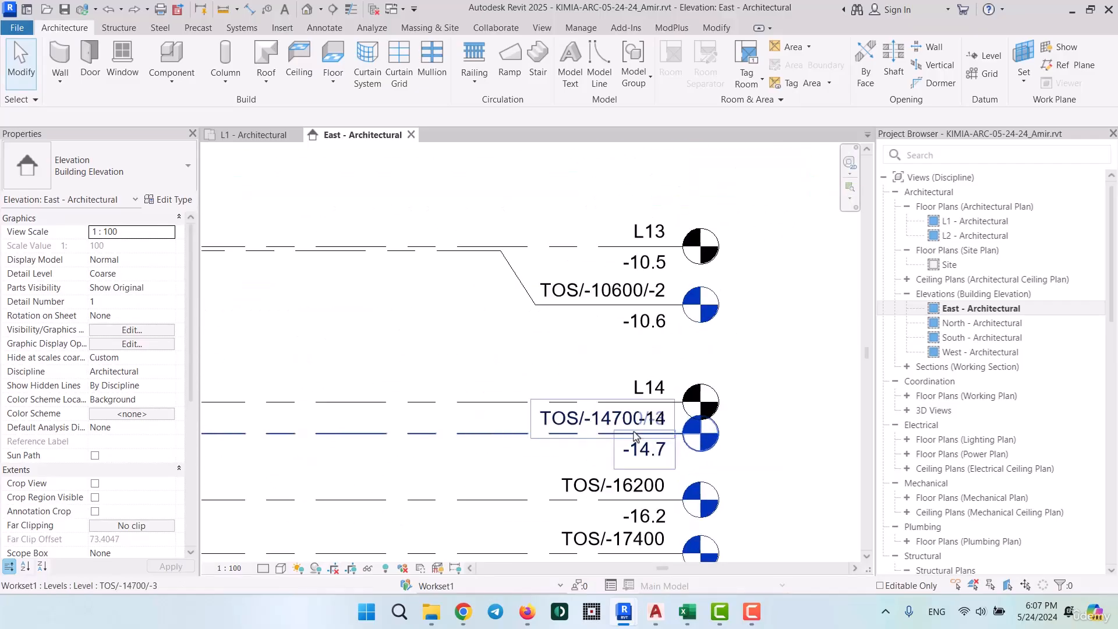
middle_drag(647, 242, 648, 357)
scroll(648, 359, up, 1)
scroll(648, 360, up, 1)
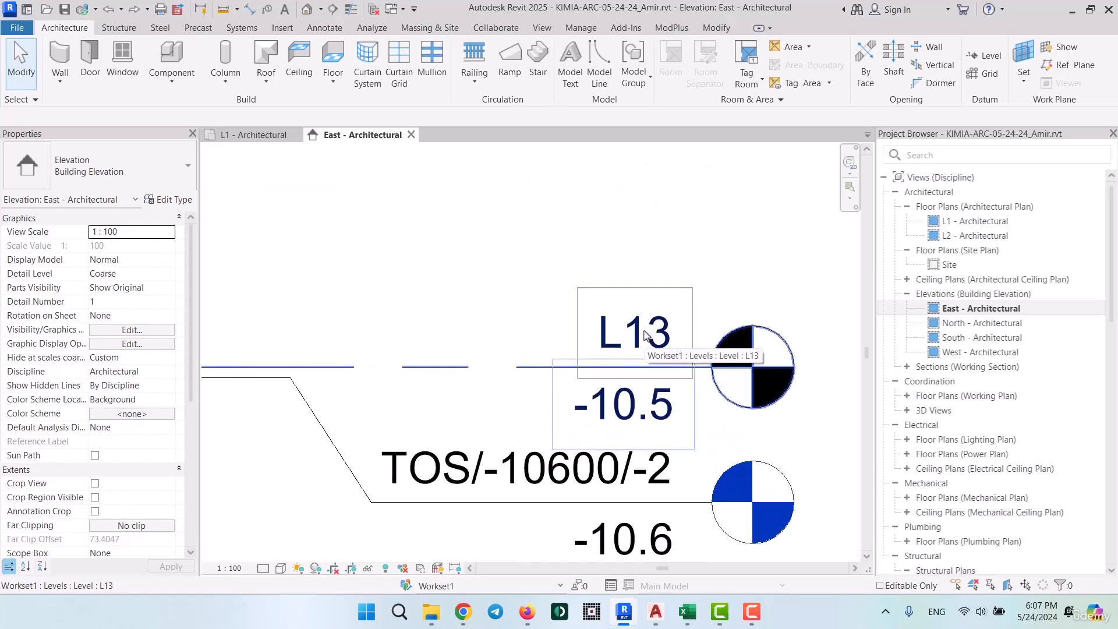
click(648, 366)
scroll(640, 344, up, 1)
click(641, 343)
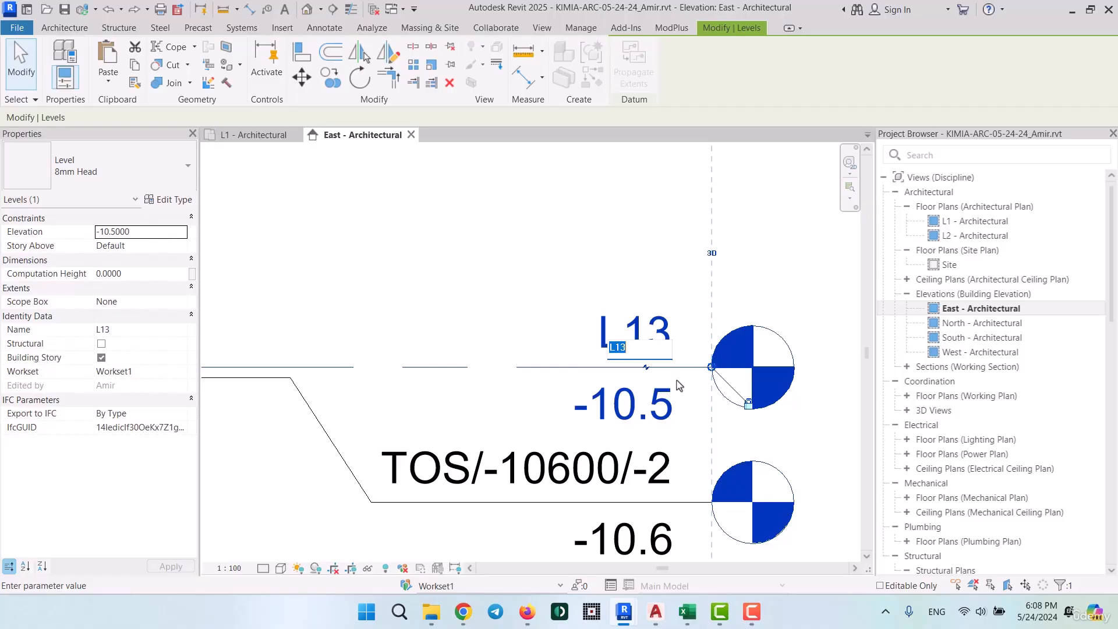
text(FFL/-10.5/B2)
key(Return)
scroll(593, 283, down, 3)
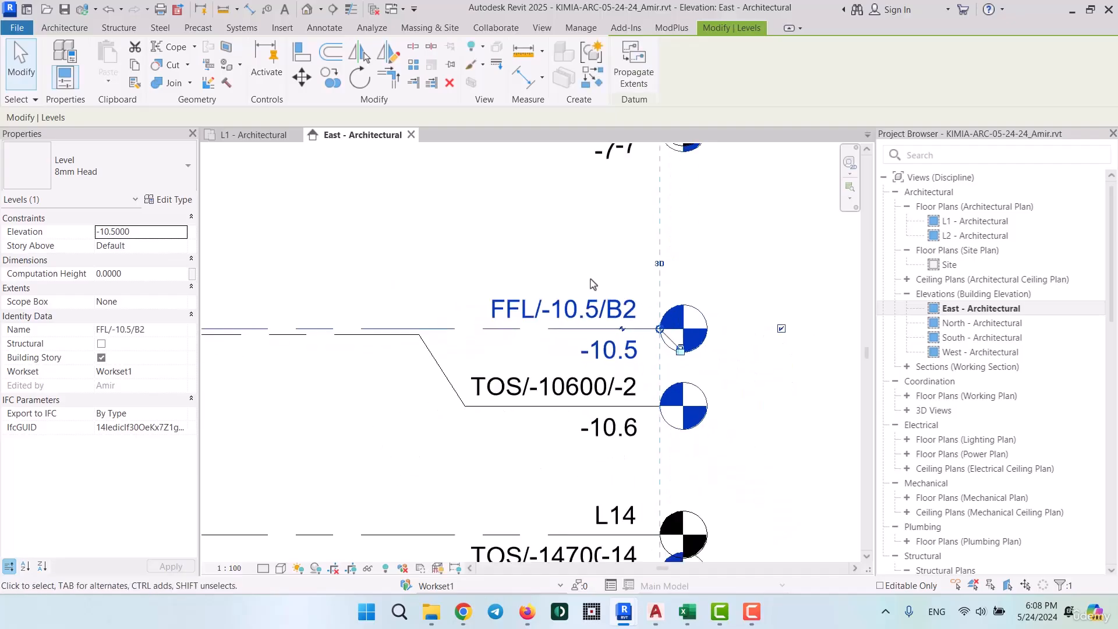
- Rename level L14 as FFL/-14.00/B3
scroll(593, 283, down, 3)
click(741, 339)
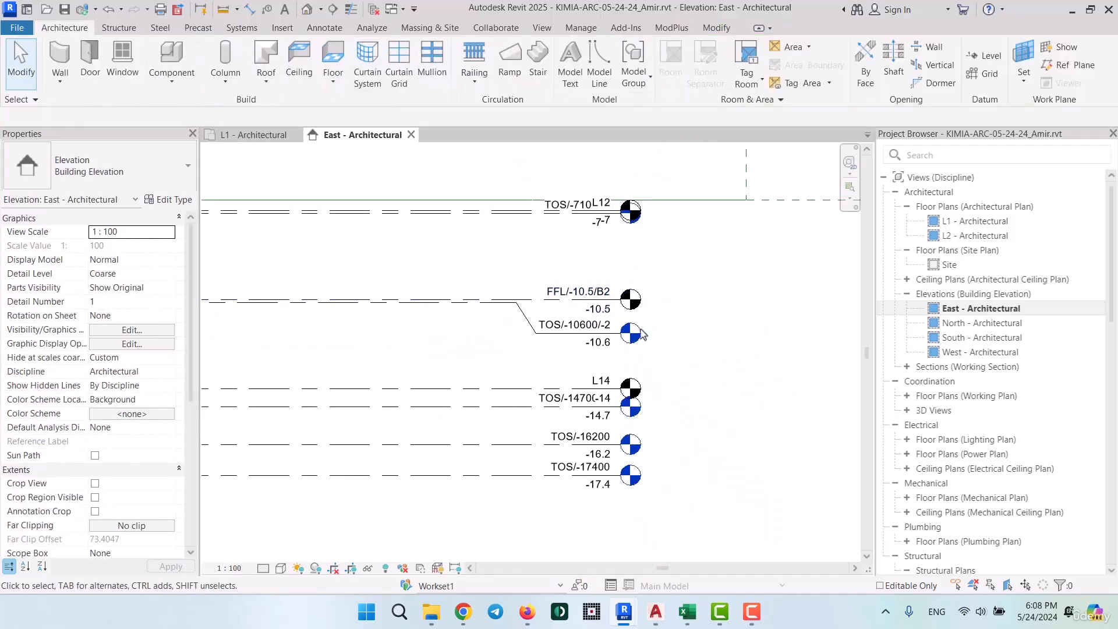
middle_drag(564, 178, 603, 357)
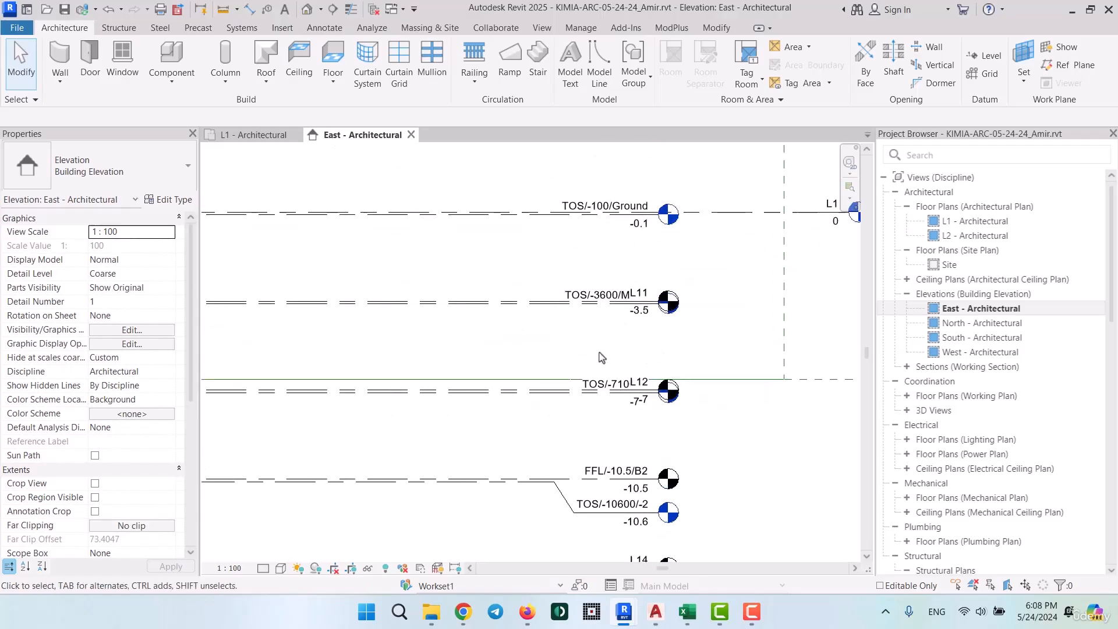
scroll(591, 213, down, 3)
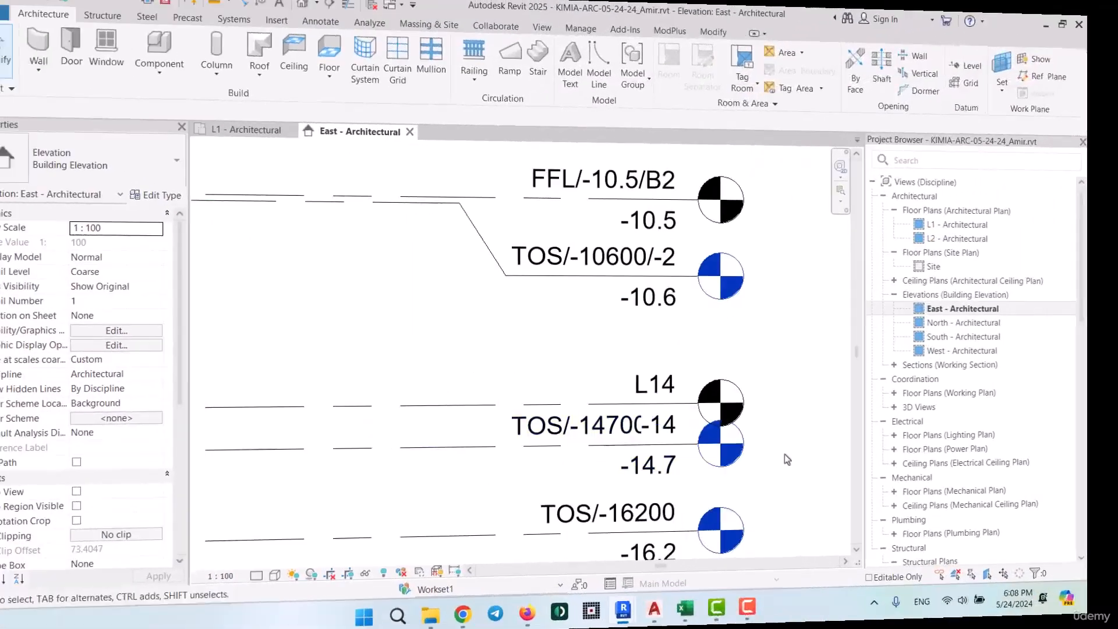
scroll(785, 453, up, 3)
click(705, 274)
text(FFL/-14.)
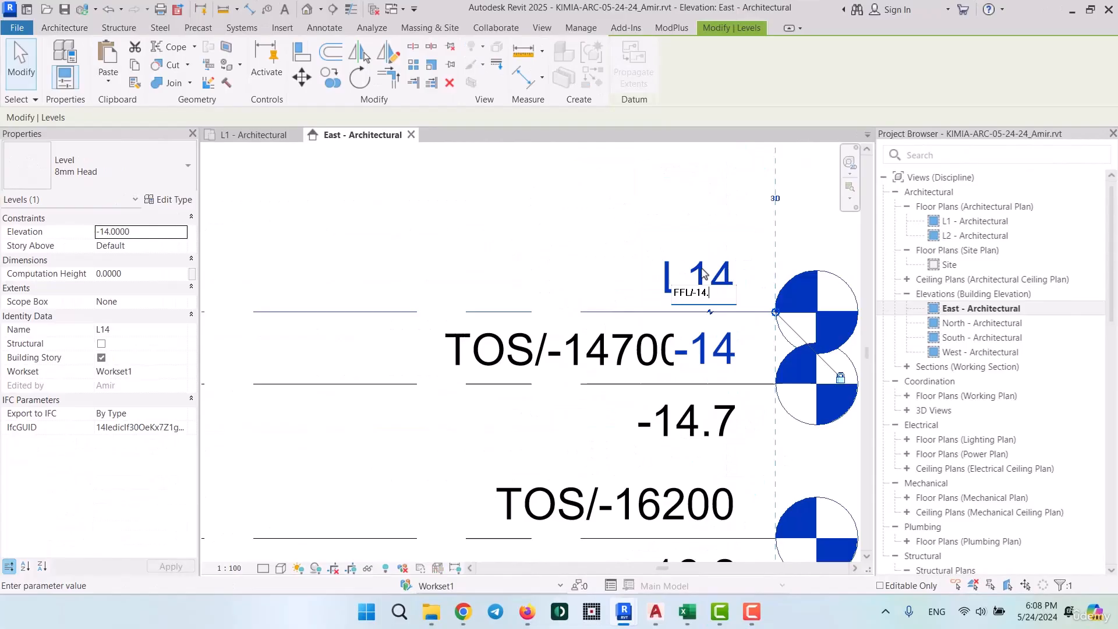
text(00/B3)
key(Return)
- Add an elbow to the FFL/-14.00/B3 level and offset its head above the line, clear of the TOS/-14700/-3 label
scroll(710, 311, down, 2)
click(710, 311)
drag(706, 309, 532, 309)
drag(724, 283, 566, 282)
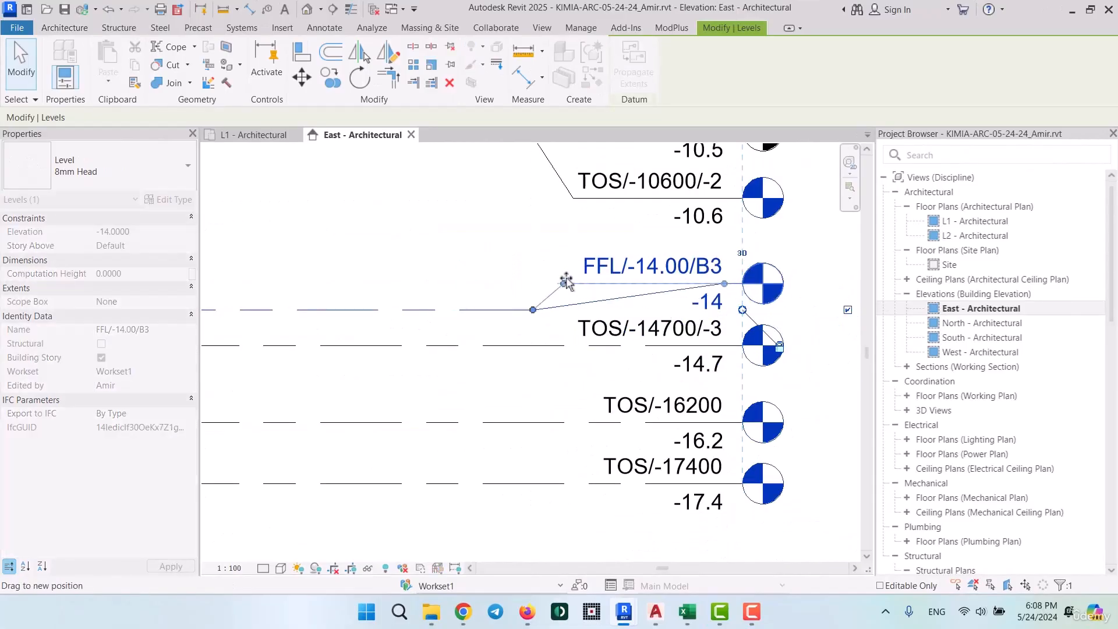
click(839, 409)
- Add an elbow to the TOS/-7100/-1 level and place its head below the L12 head
middle_drag(728, 244, 728, 442)
middle_drag(706, 261, 701, 464)
click(658, 361)
click(705, 360)
drag(671, 361, 567, 361)
drag(720, 393, 581, 414)
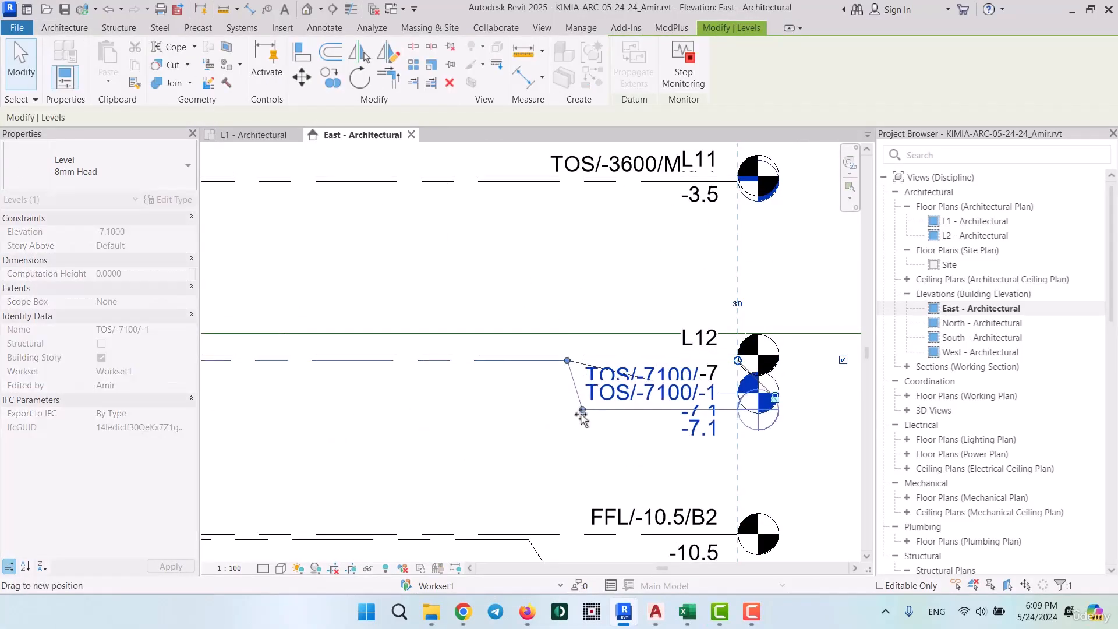
- Rename level L12 as FFL/-7.00/B1
click(664, 345)
click(664, 345)
text(FFL/-7.00/B1)
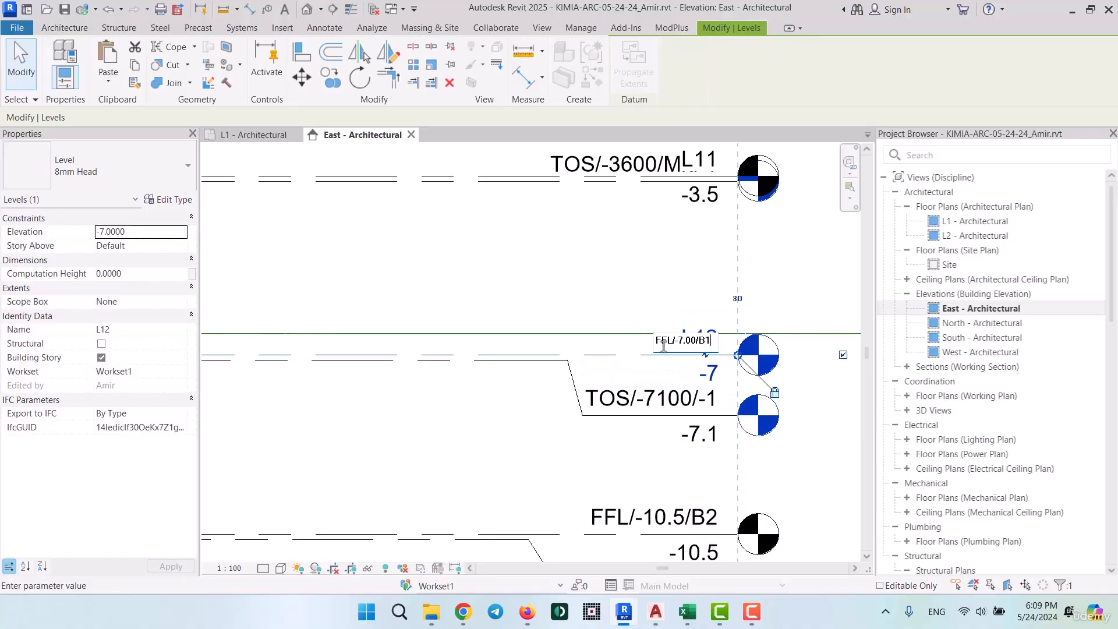
key(Return)
- Add an elbow to the TOS/-3600/Mid-1 level to place its head below L11, and rename L11 as FFL/-3.50/Mid-1
scroll(634, 318, up, 1)
click(638, 315)
click(701, 315)
drag(715, 346, 699, 366)
drag(666, 314, 527, 315)
drag(715, 365, 537, 376)
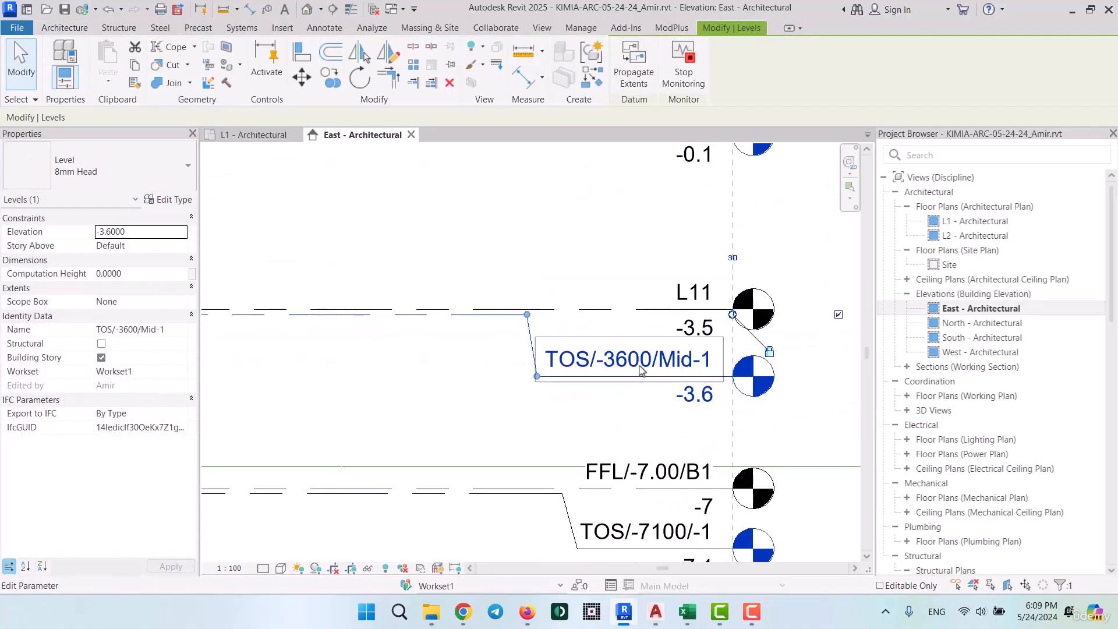
double_click(693, 292)
text(FFL/-3.50/Mid-1)
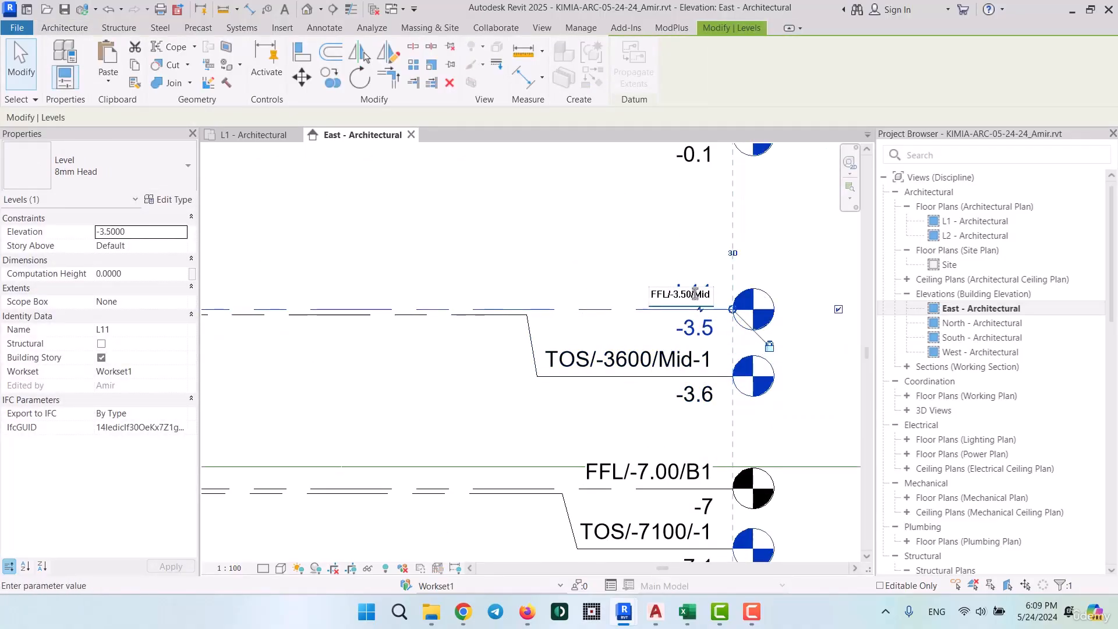
key(Return)
- Rename level L1 as FFL/0.00/ground
scroll(641, 262, down, 1)
middle_drag(525, 160, 199, 364)
double_click(644, 356)
text(FFL/0.00/grounf)
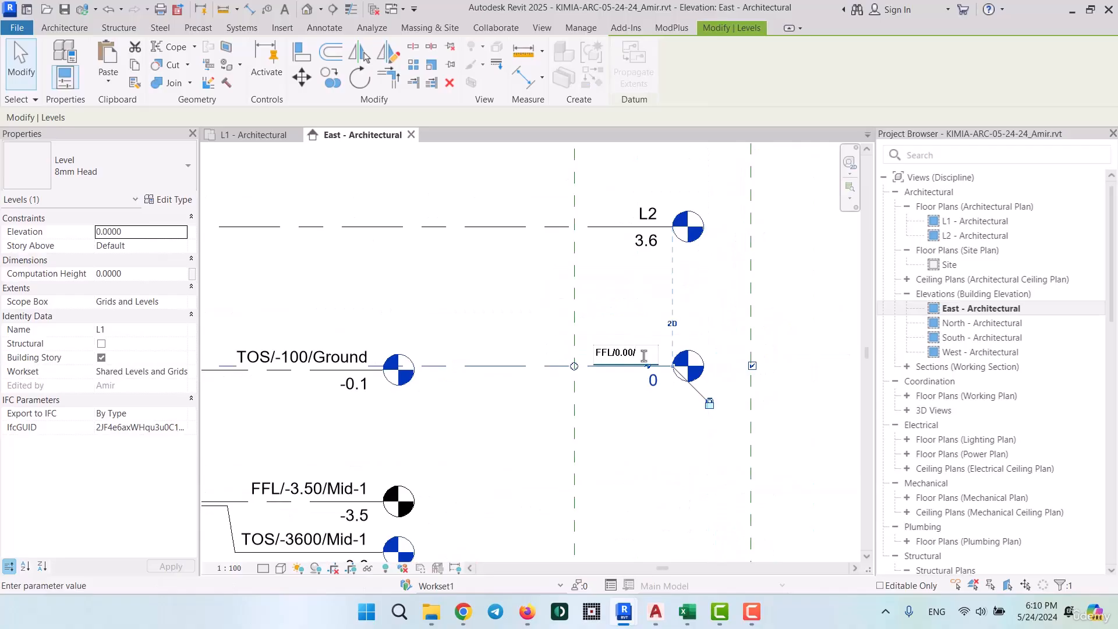
key(Return)
click(654, 354)
key(BackSpace)
text(d)
key(Return)
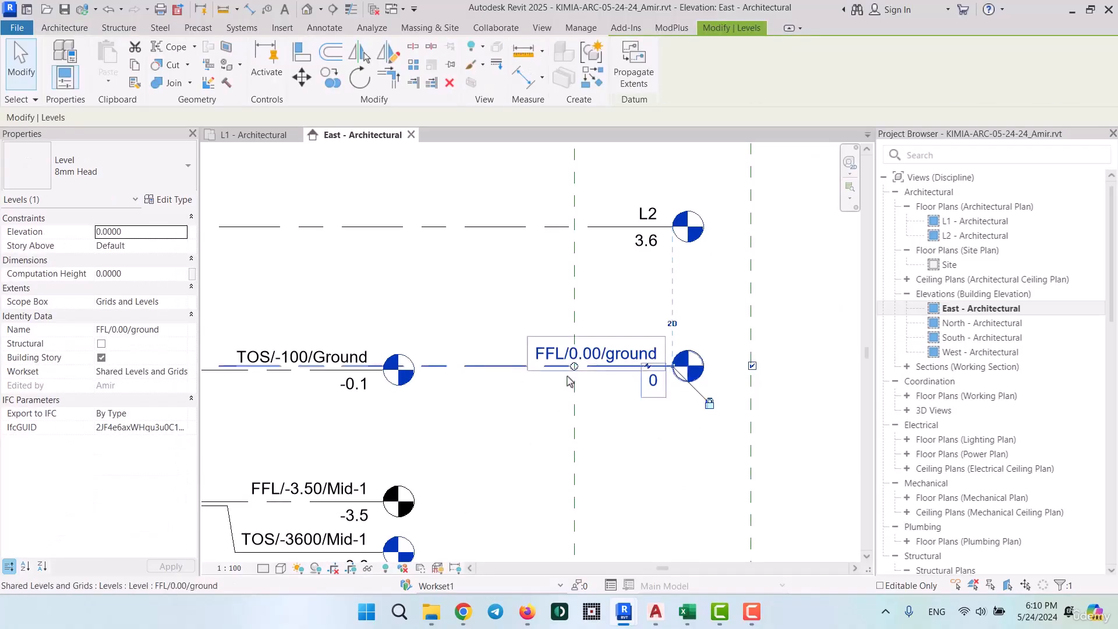
- Add an elbow to the TOS/-100/Ground level and place its head below the level line, clear of the FFL/0.00/ground line
middle_drag(361, 378, 598, 377)
click(595, 369)
click(595, 368)
drag(570, 368, 466, 373)
- Shorten the FFL/0.00/ground level so its head aligns with the other level heads, and delete level L2
click(738, 370)
scroll(738, 371, down, 2)
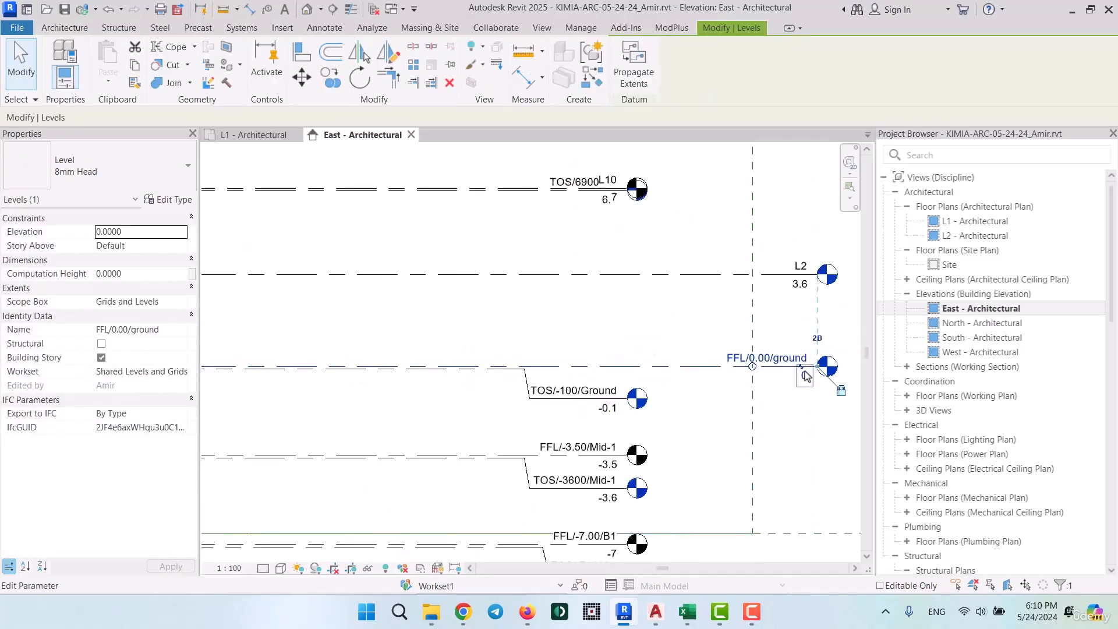
scroll(806, 371, up, 2)
drag(822, 367, 491, 367)
click(460, 297)
- Add an elbow to the TOS/6900/1st level to place its head below L10, and rename L10 as FFL/+6.90/1st
scroll(460, 297, down, 3)
click(681, 289)
scroll(692, 289, up, 5)
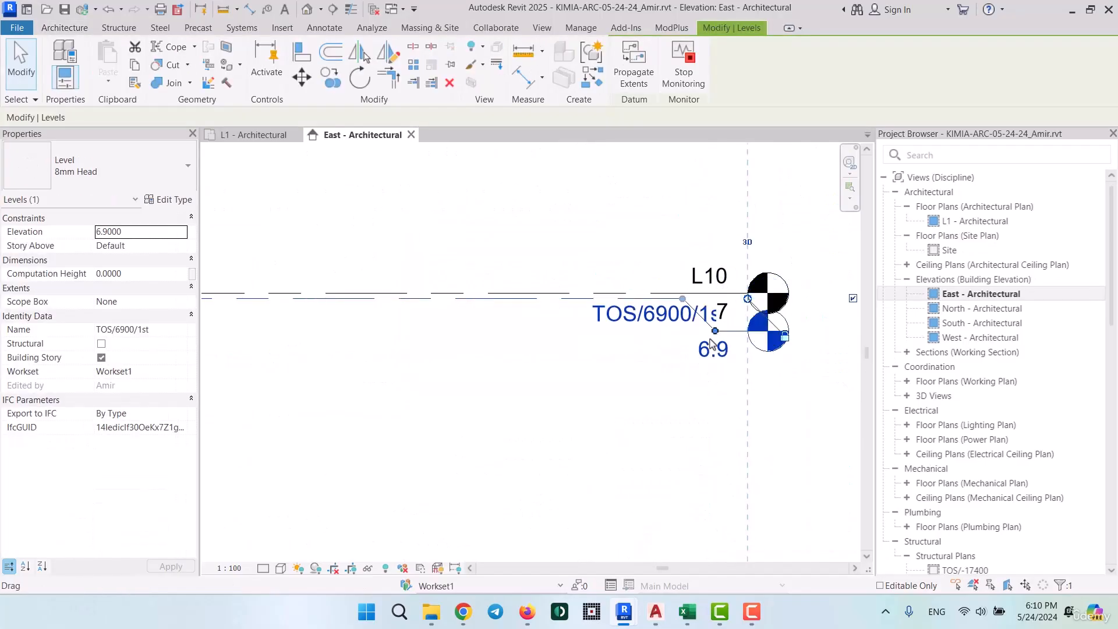
click(709, 273)
text(FFL/+6.90/1st)
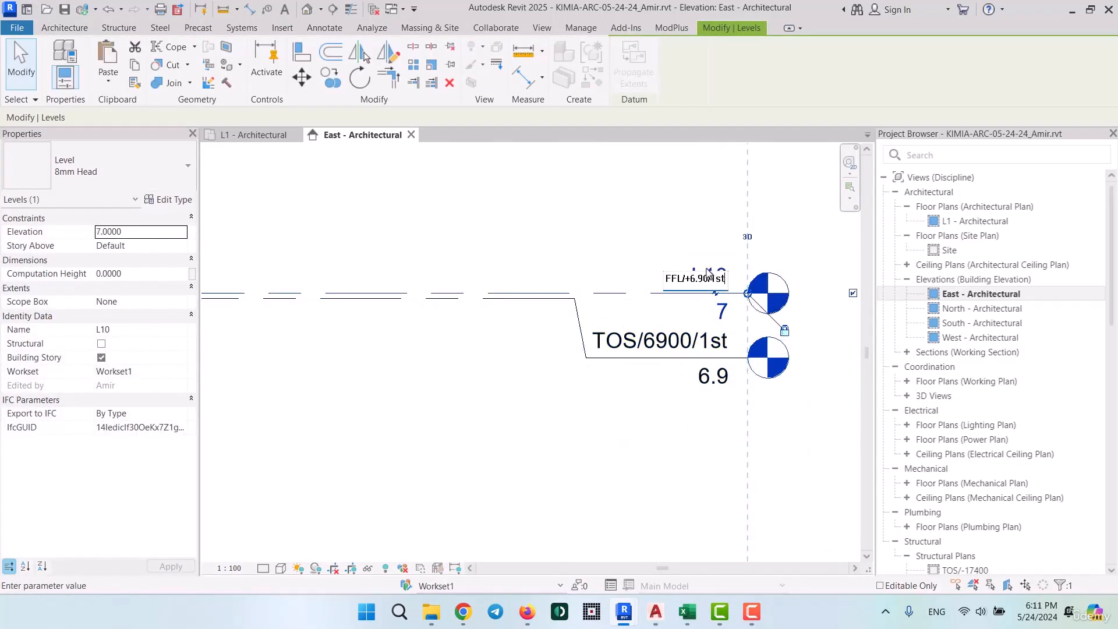
key(Return)
- Add an elbow to the TOS/11100/Mid 1st level to place its head below L9, and rename L9 as FFL/+11.20/Mid 1
click(557, 419)
click(557, 423)
click(701, 422)
drag(663, 422, 555, 422)
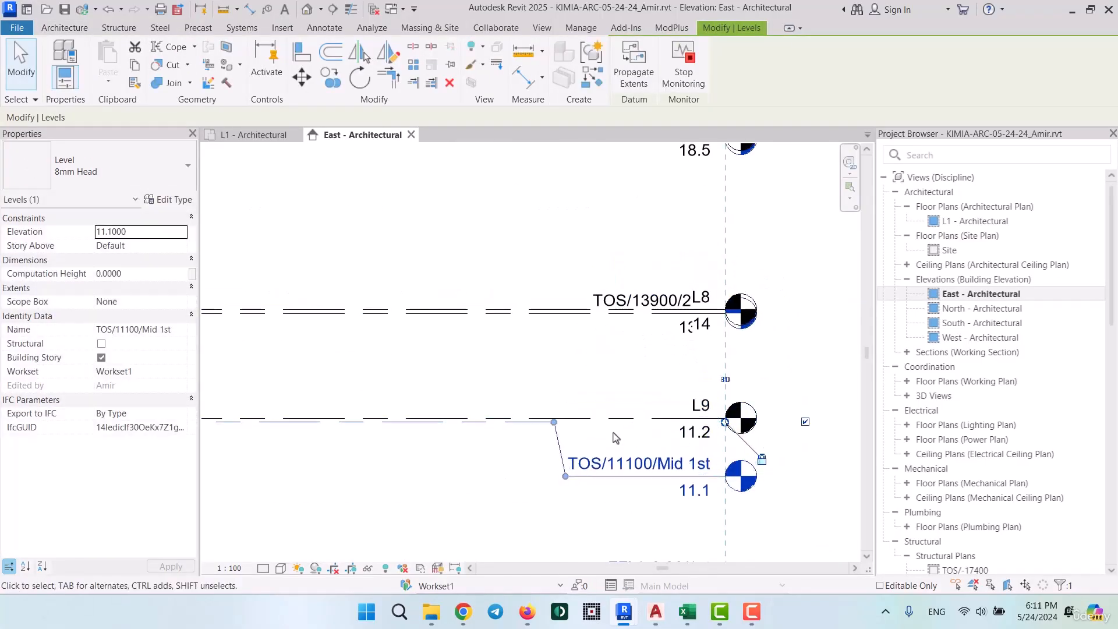
click(694, 403)
text(FFL/+11.20/Mid 1)
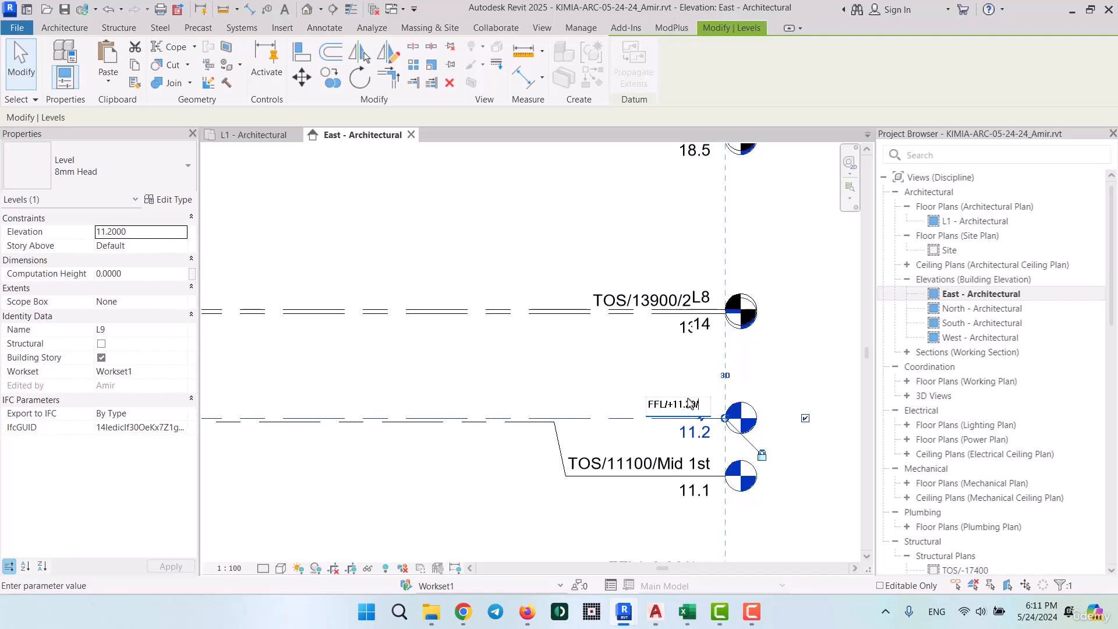
key(Return)
- Correct the name of the first-floor FFL level to FFL/+7.00/1st
middle_drag(680, 553, 613, 385)
scroll(613, 386, up, 3)
double_click(615, 389)
drag(641, 400, 624, 427)
text(7.00)
key(Return)
- Add an elbow to the TOS/13900/2nd level to place its head below L8, and rename L8 as FFL/+14.00/2nd
middle_drag(586, 266, 629, 540)
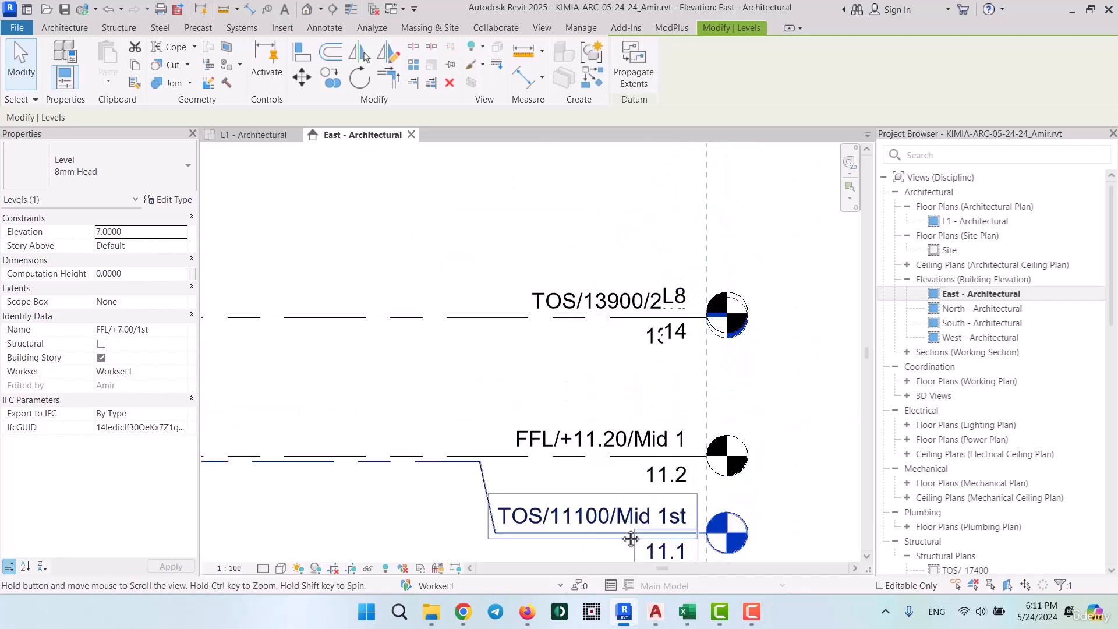
click(594, 334)
click(676, 334)
drag(646, 335, 532, 392)
double_click(678, 315)
text(FFL/+)
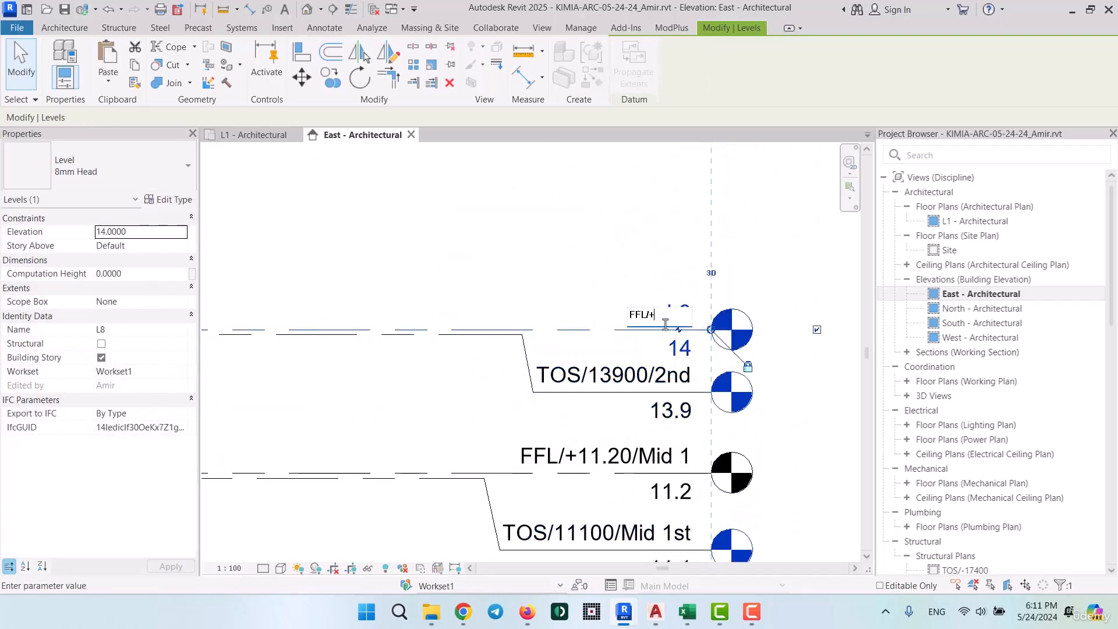
text(14.00/2nd)
key(Return)
- Add an elbow to the TOS/18400/3rd level to place its head below L7, and rename L7 as FFL/+18.50/3rd
middle_drag(666, 324, 665, 510)
click(573, 322)
click(676, 321)
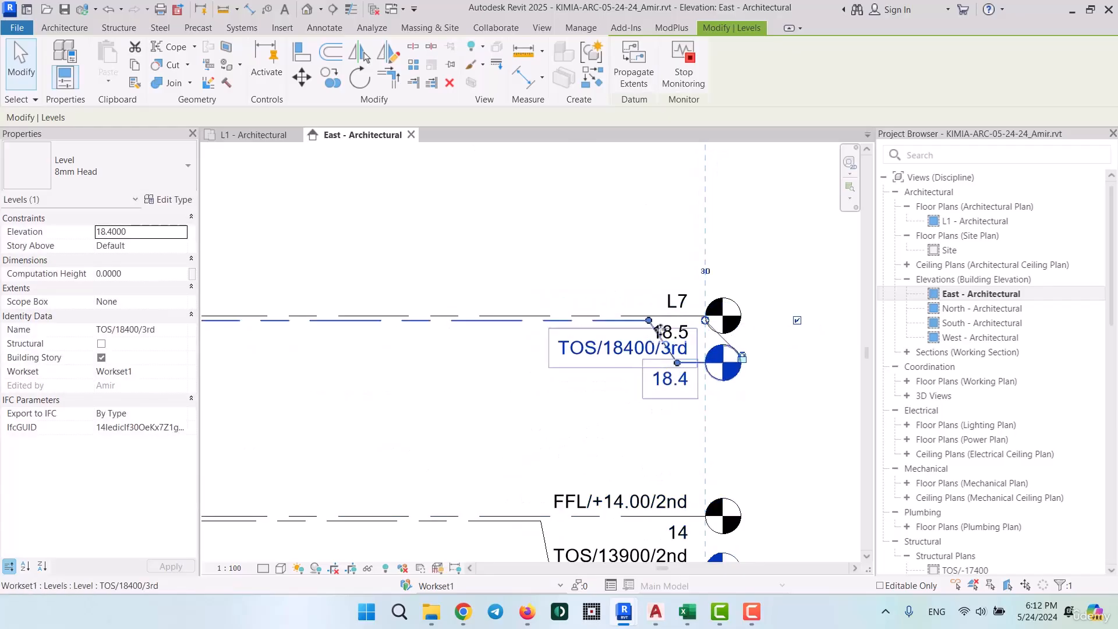
drag(676, 362, 554, 369)
double_click(674, 301)
text(FFL/+18.50/3rd)
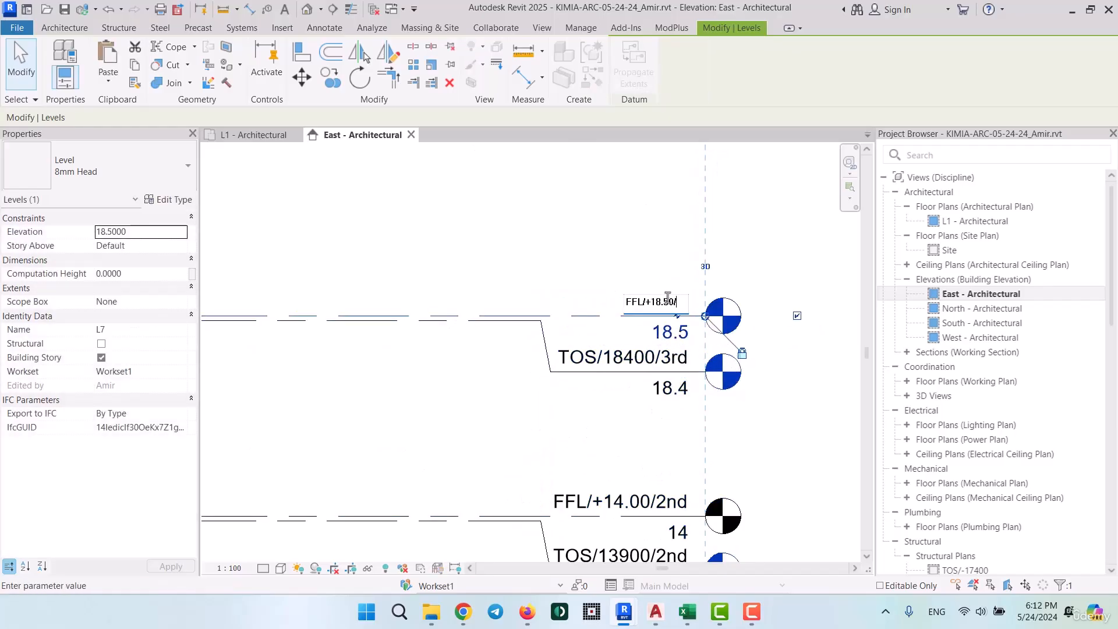
key(Return)
- Add an elbow to the TOS/22900/4th level to place its head below L6, and rename L6 as FFL/+23.00/4th
middle_drag(524, 204, 511, 451)
click(574, 368)
click(664, 368)
drag(641, 381, 542, 418)
double_click(664, 348)
text(FFL)
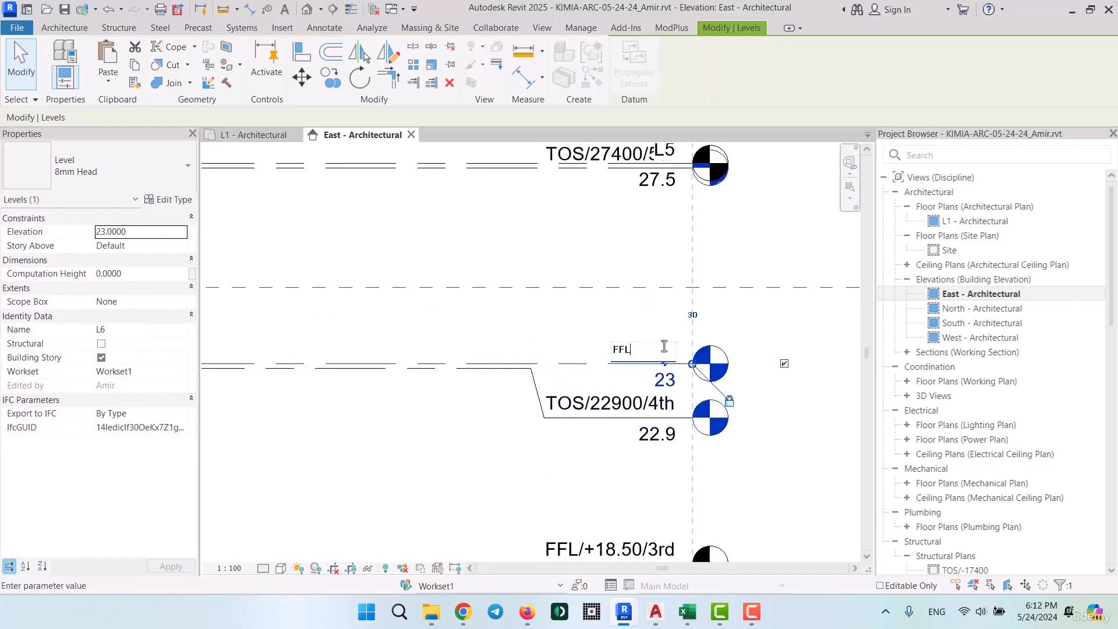
text(/+23.00/4th)
key(Return)
- Add an elbow to the TOS/27400/5th level to place its head below L5, and rename L5 as FFL/+27.50/5th
middle_drag(664, 219, 660, 274)
click(629, 222)
click(660, 222)
drag(649, 247, 541, 274)
double_click(659, 203)
text(FFL/+27.50/5th)
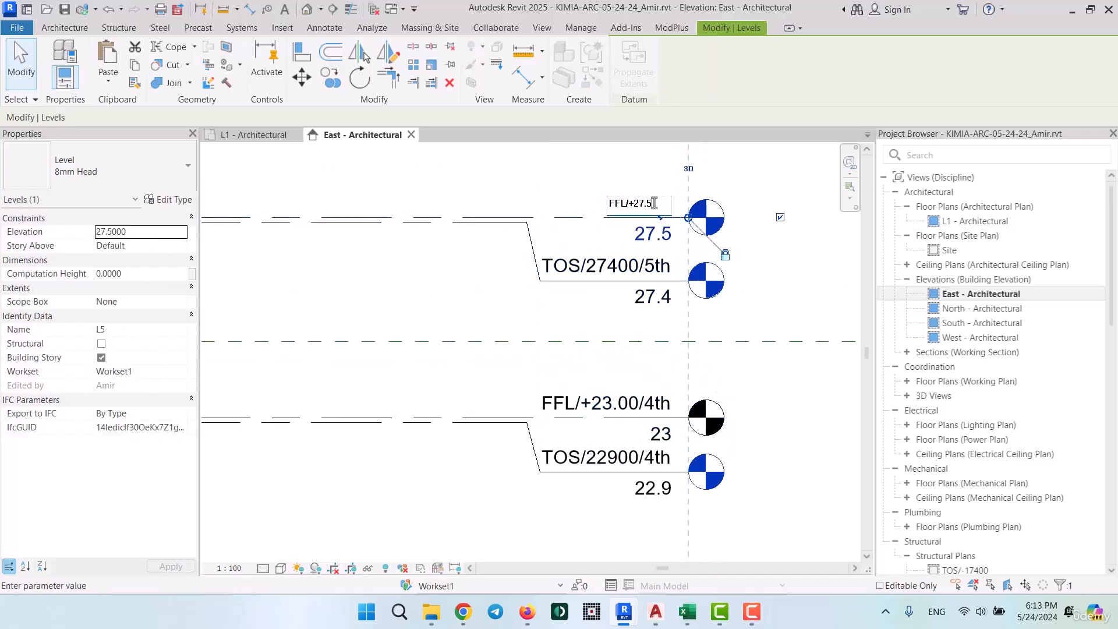
key(Return)
- Add an elbow to the TOS/31900/Roof level to place its head below L4, and rename L4 as FFL/+32.00/Roof
middle_drag(693, 193, 622, 493)
click(560, 322)
click(589, 322)
drag(579, 348, 456, 377)
double_click(598, 303)
text(FFL/+32.00)
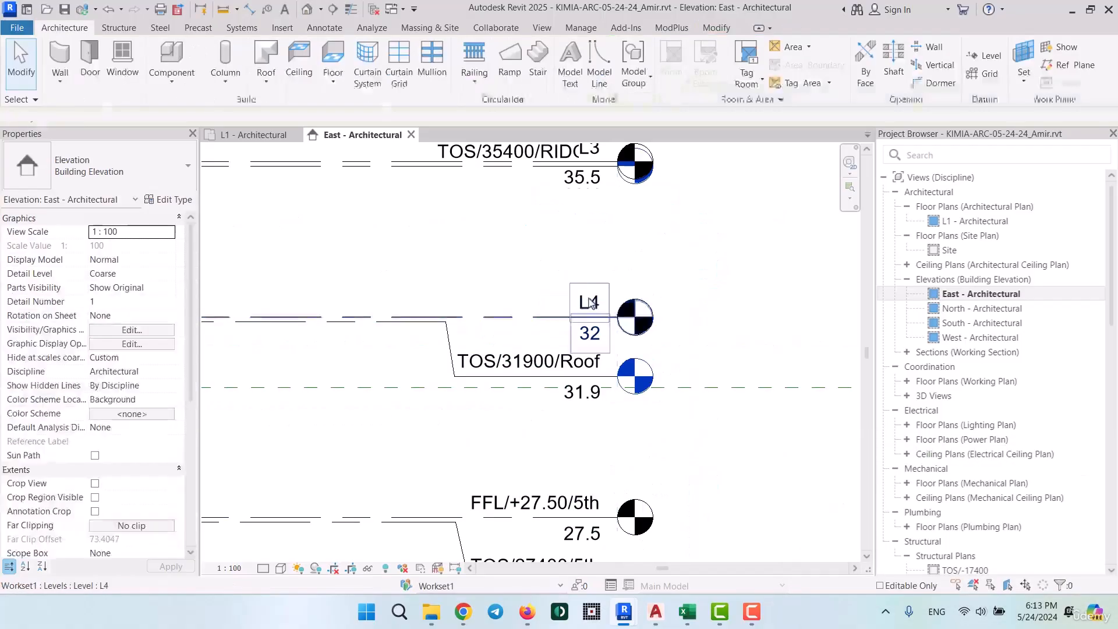
text(+32.00/Roof)
key(Return)
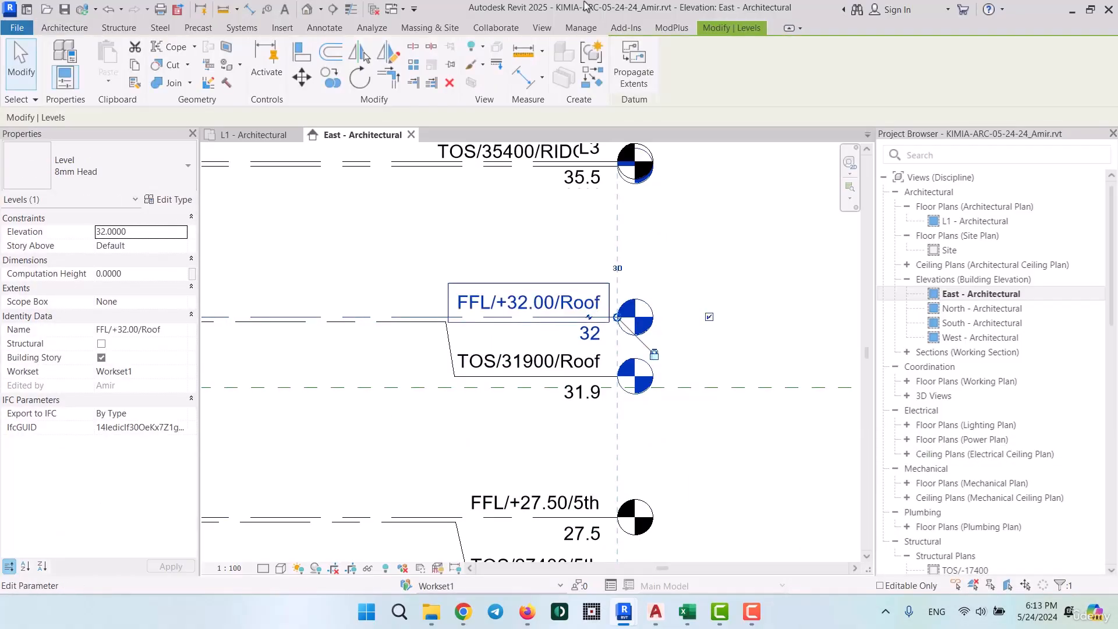
- Add an elbow to the TOS/35400/RIDGE level and place its head below the L3 head
middle_drag(600, 192, 618, 439)
click(574, 413)
click(608, 413)
drag(609, 441, 609, 460)
drag(579, 413, 438, 413)
drag(608, 460, 608, 466)
- Rename level L3 as FFL/+35.50/RIDGE
double_click(608, 394)
text(FFL/+35.40)
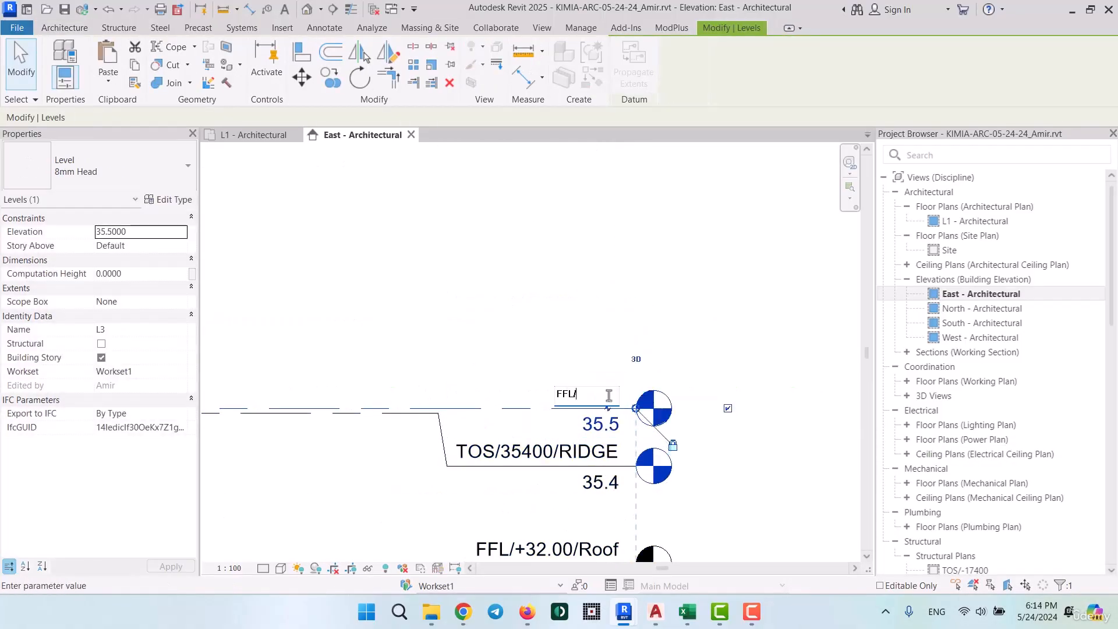
text(/RIDGE)
key(Left)
key(Left)
key(Left)
key(Left)
key(Left)
key(Left)
key(Left)
key(BackSpace)
text(5)
key(Return)
- Review the names and head positions of all FFL and TOS levels from the basements up to the ridge
scroll(802, 486, down, 6)
middle_drag(801, 486, 682, 374)
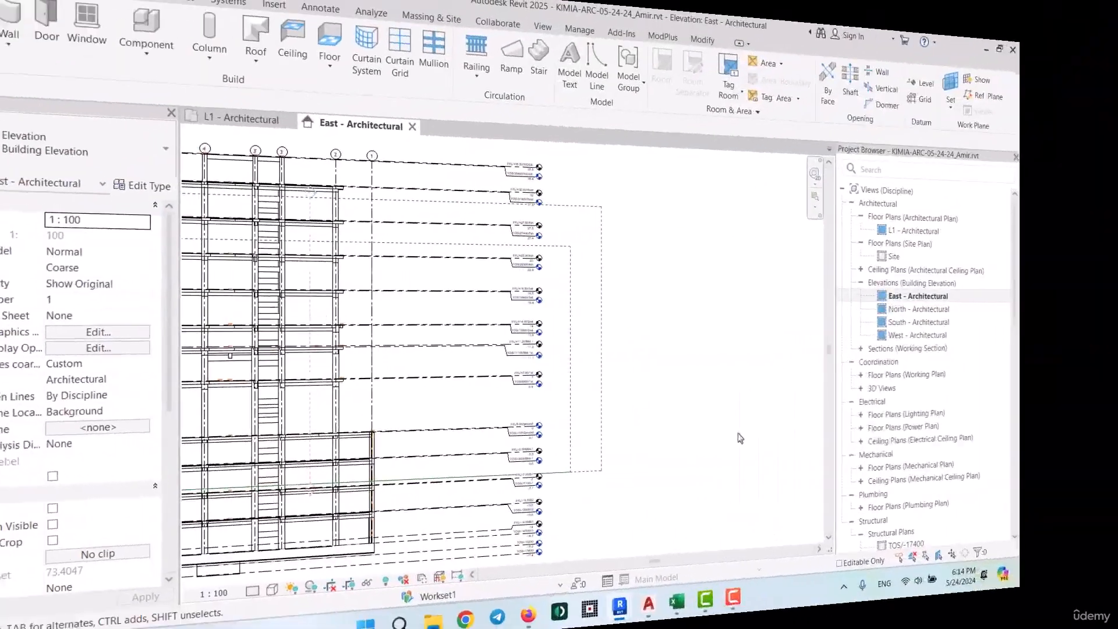
scroll(524, 248, up, 5)
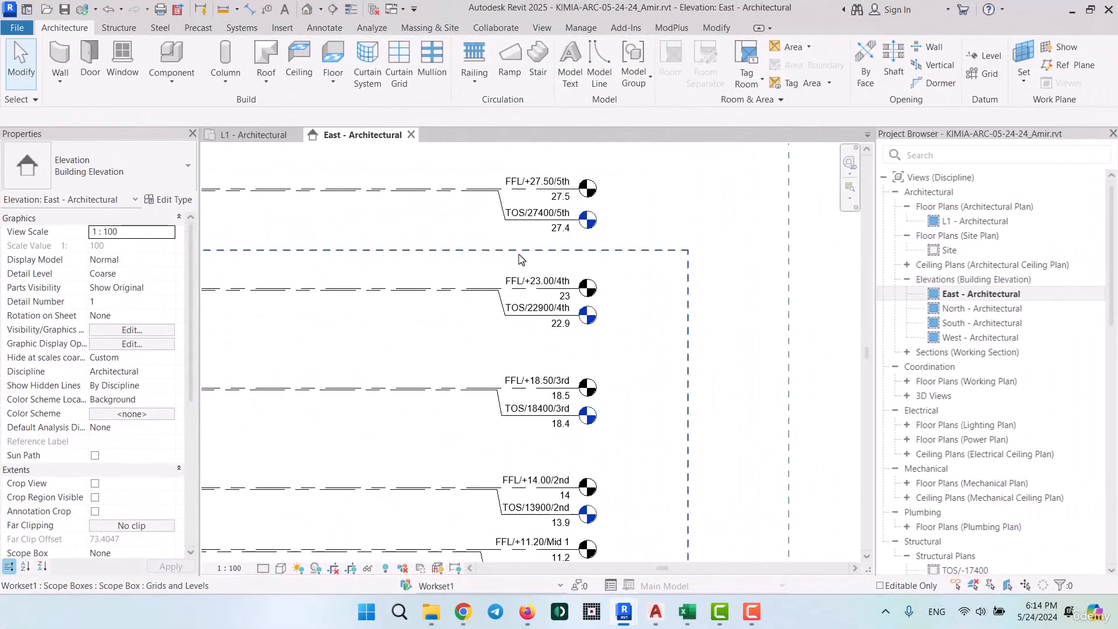
scroll(563, 237, down, 4)
middle_drag(582, 402, 577, 238)
middle_drag(572, 320, 583, 227)
middle_drag(586, 414, 591, 329)
scroll(583, 373, up, 4)
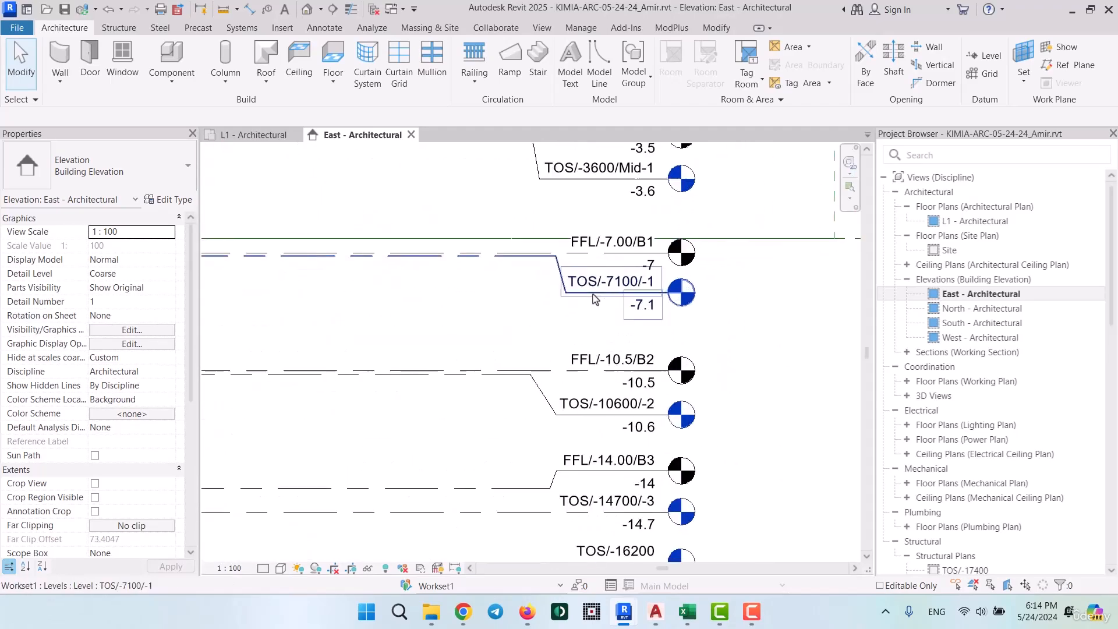
middle_drag(672, 466, 672, 384)
scroll(673, 396, down, 6)
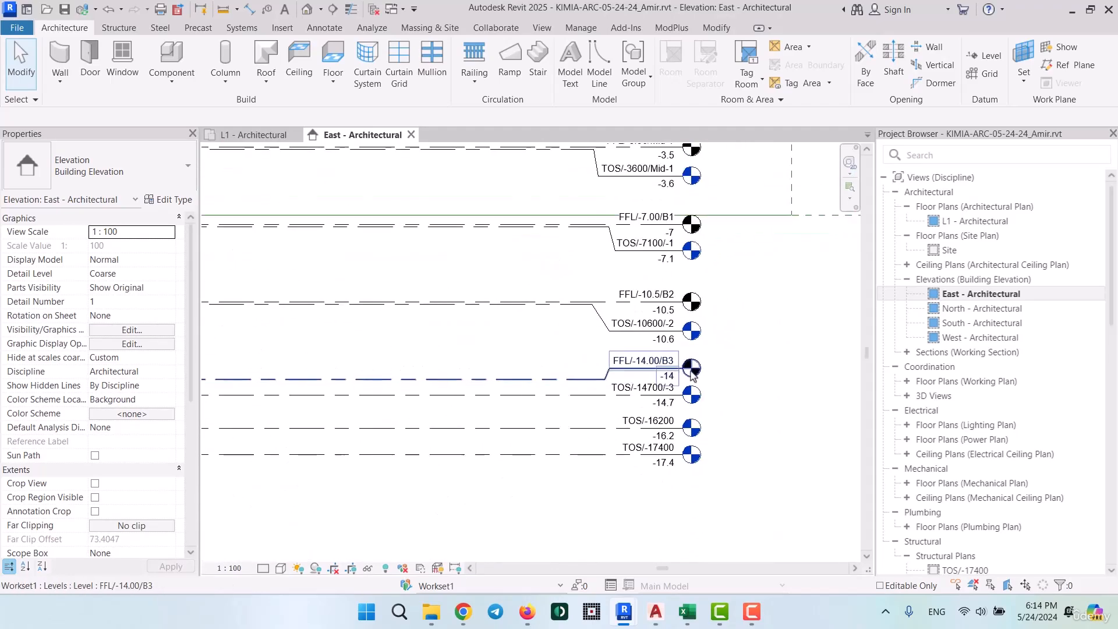
middle_drag(586, 343, 583, 529)
middle_drag(618, 241, 600, 404)
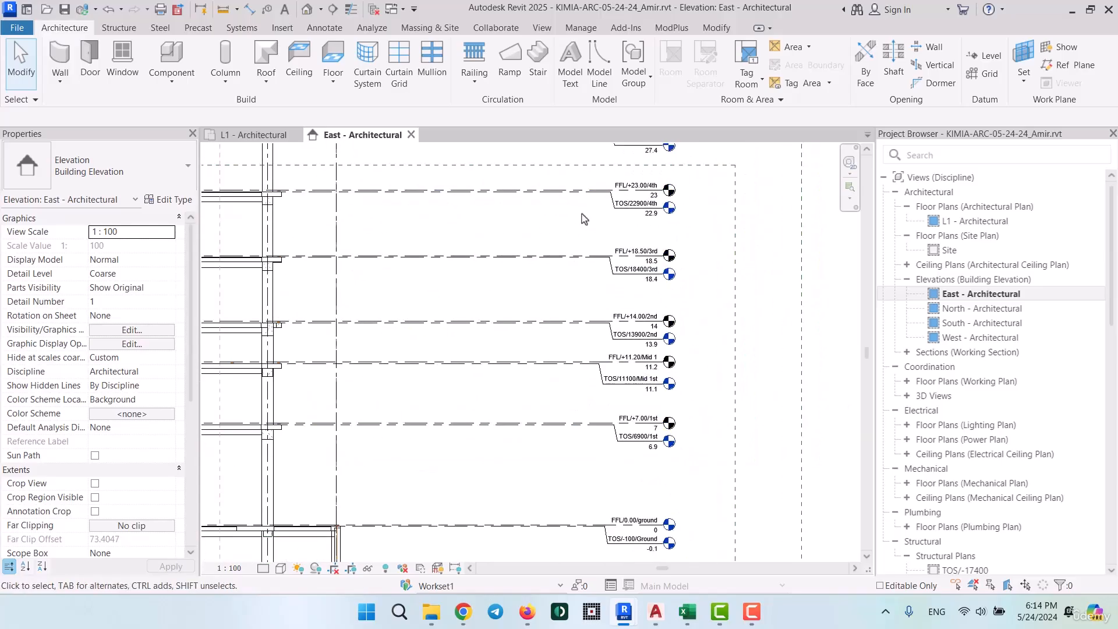
middle_drag(585, 219, 600, 404)
middle_drag(629, 226, 594, 328)
scroll(600, 308, up, 5)
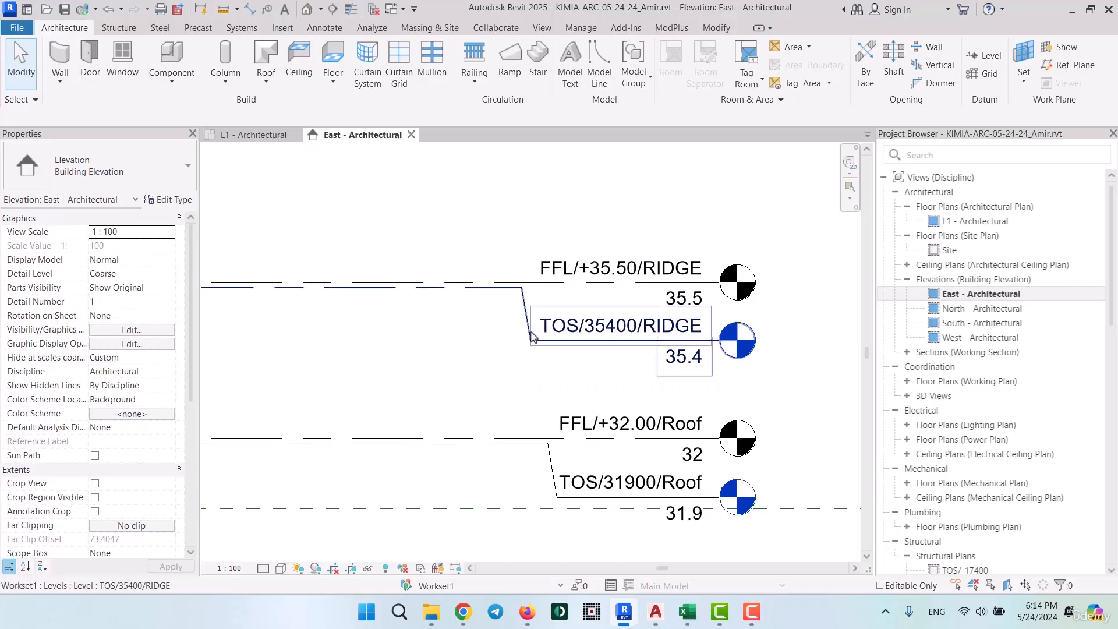
scroll(480, 236, down, 2)
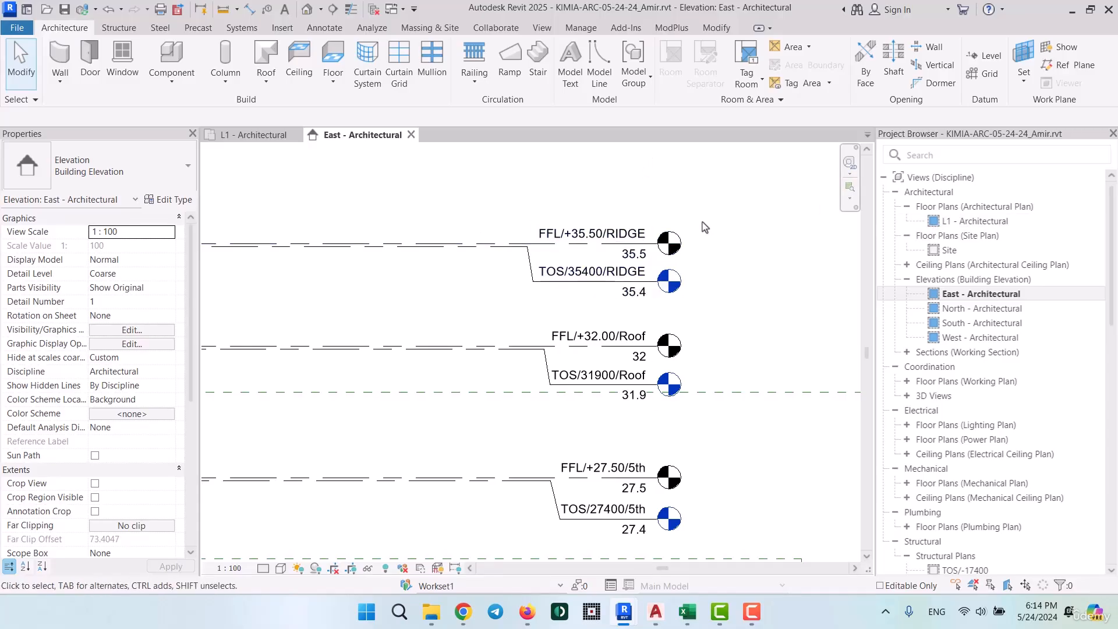
- Create architectural floor plans for all listed FFL levels, from FFL/+7.00/1st through FFL/-14.00/B3, leaving out the TOS levels
click(542, 28)
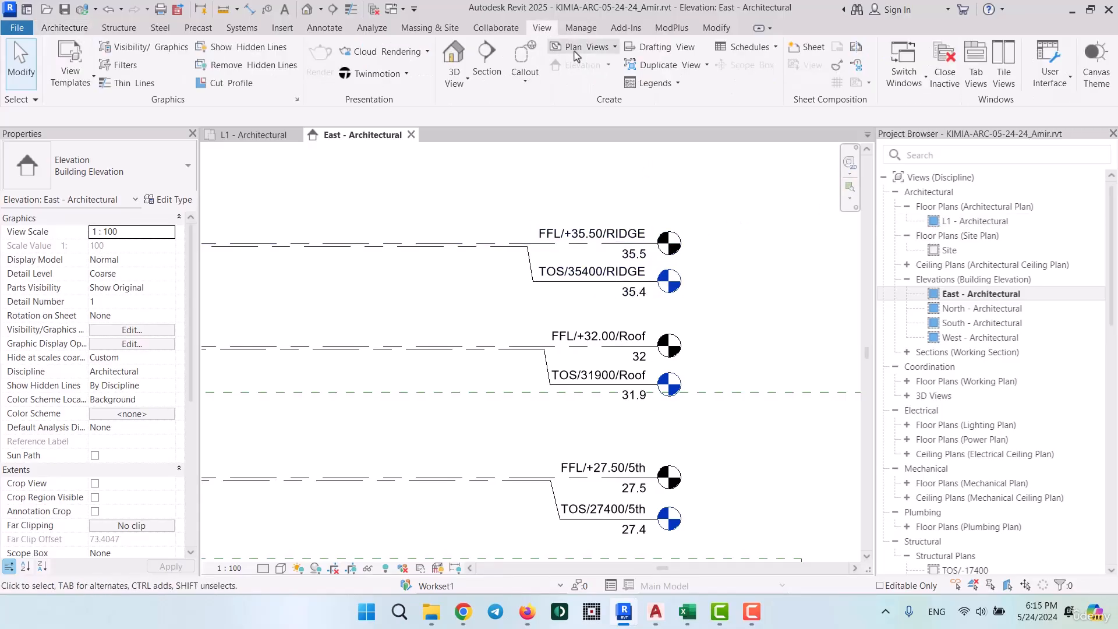
click(576, 54)
click(576, 68)
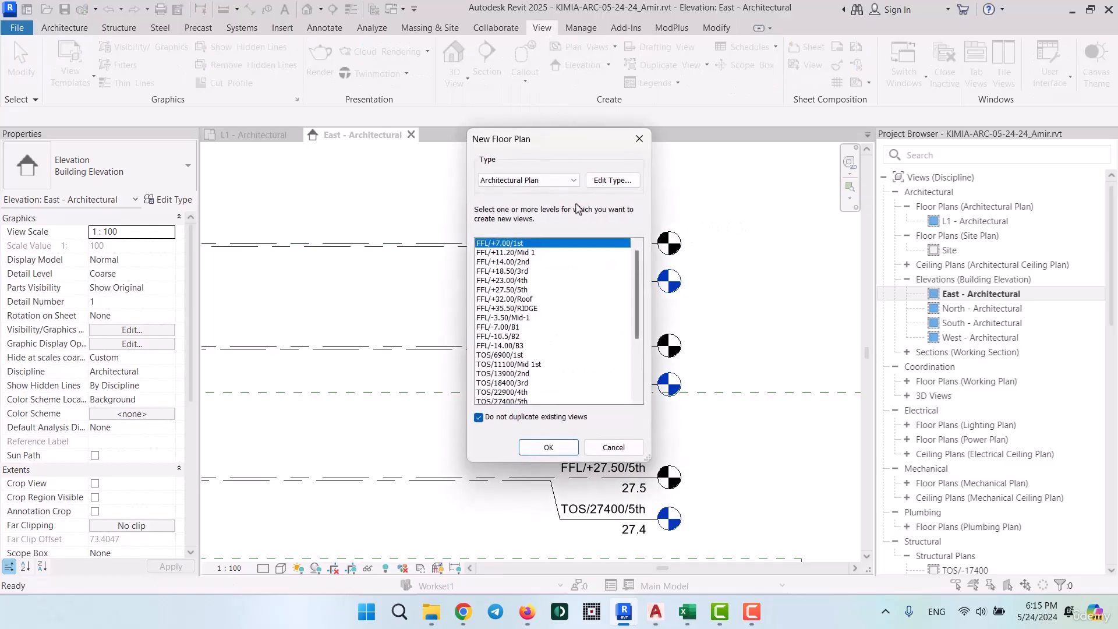
scroll(530, 254, down, 4)
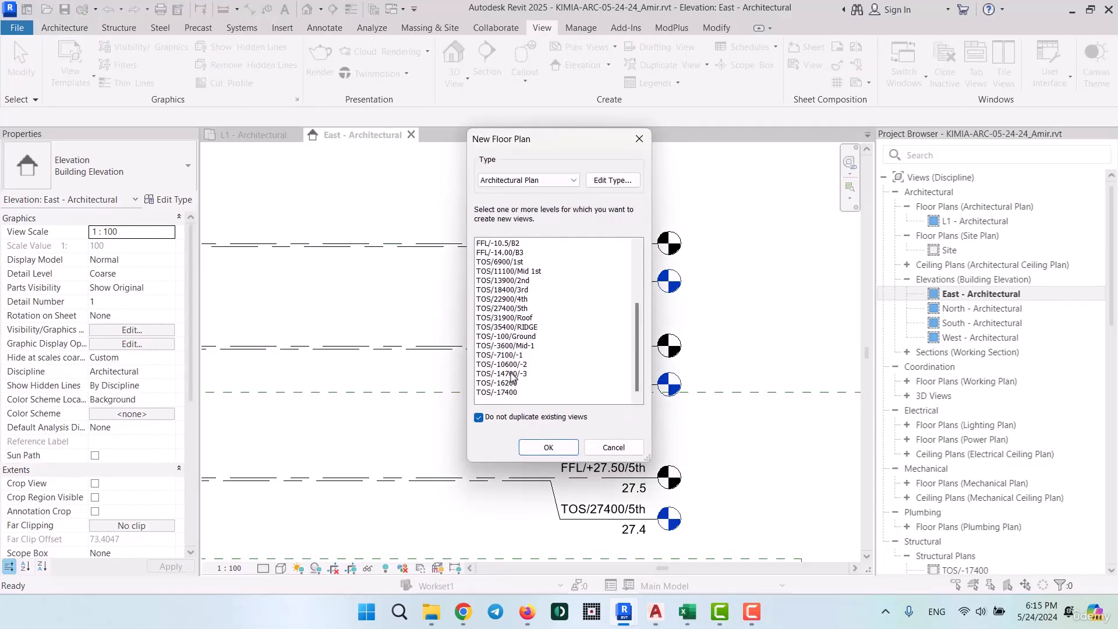
scroll(512, 375, up, 4)
shift+click(499, 346)
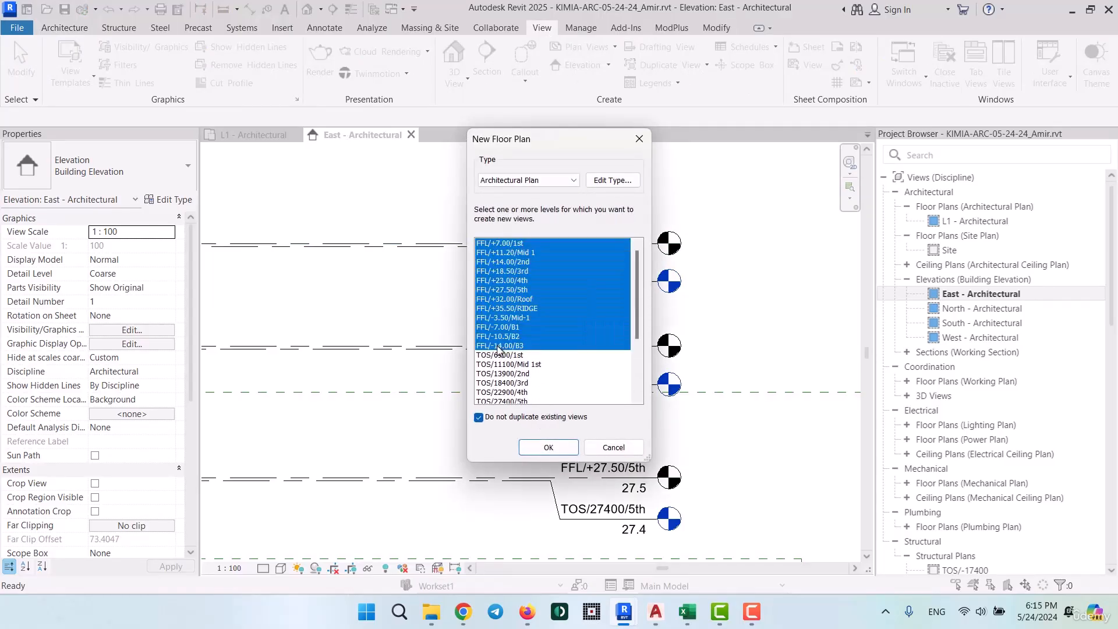
scroll(499, 352, down, 4)
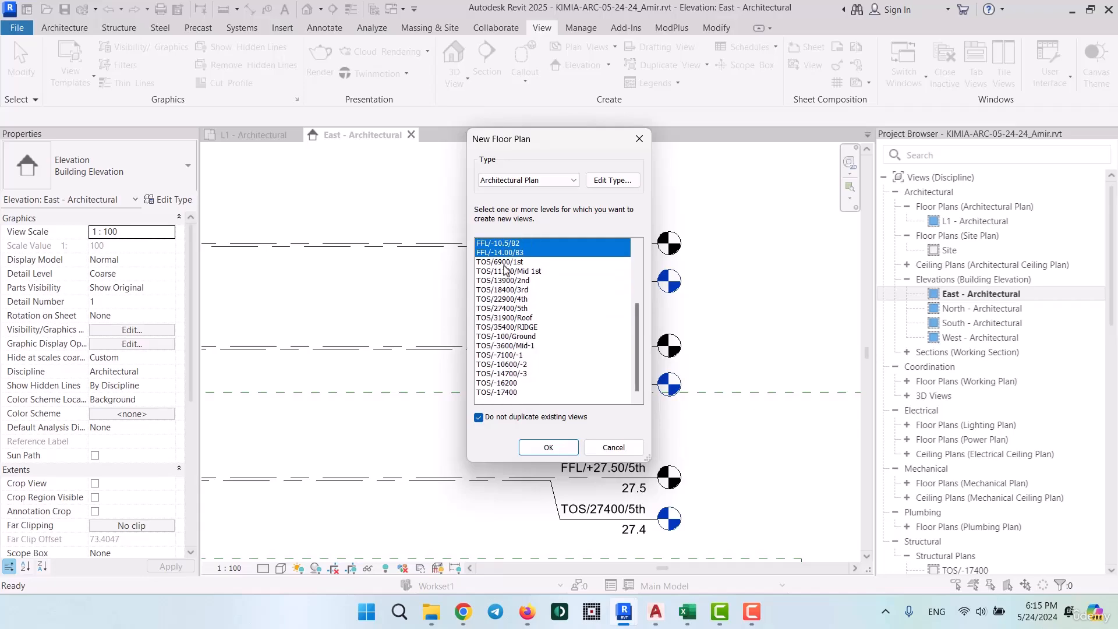
click(549, 448)
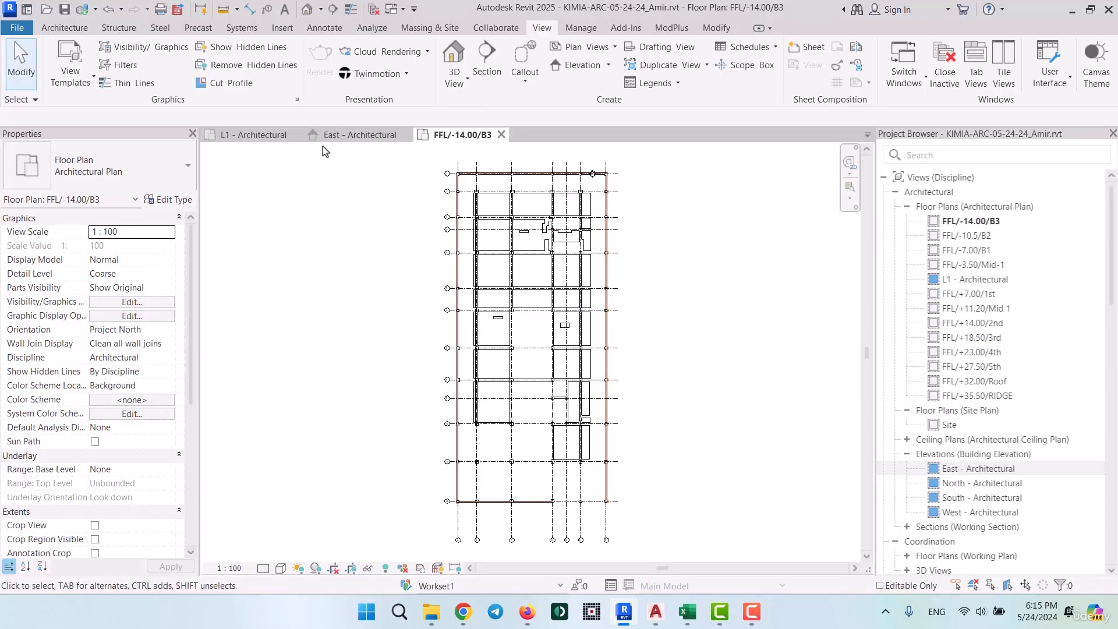
- Return to the East elevation and inspect the FFL and TOS level heads around the roof and ridge
click(346, 137)
scroll(640, 323, up, 3)
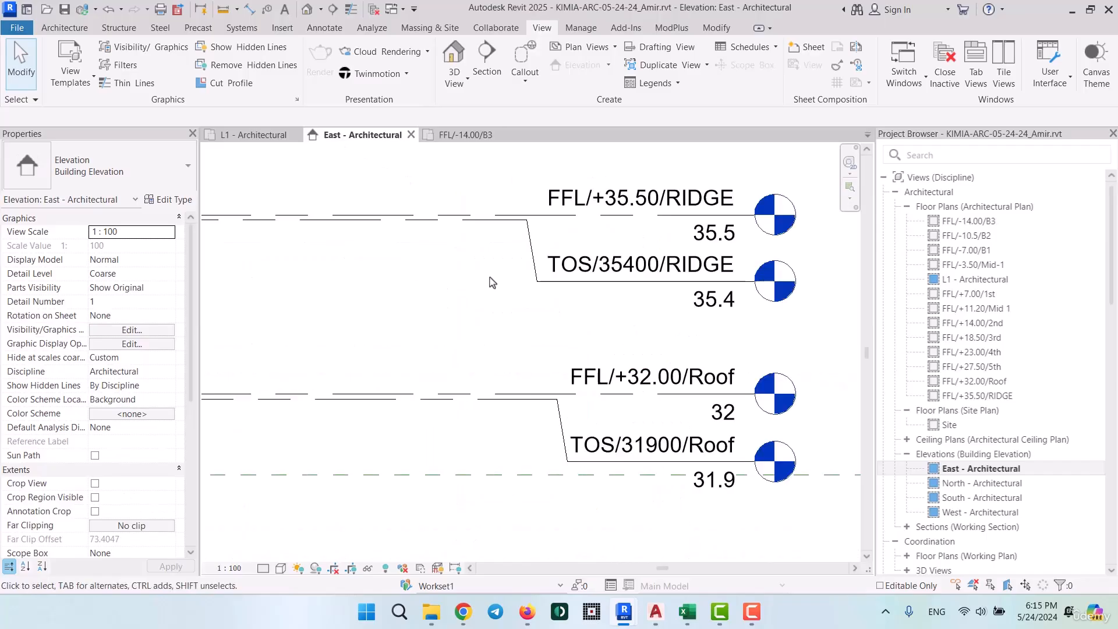
scroll(492, 283, down, 2)
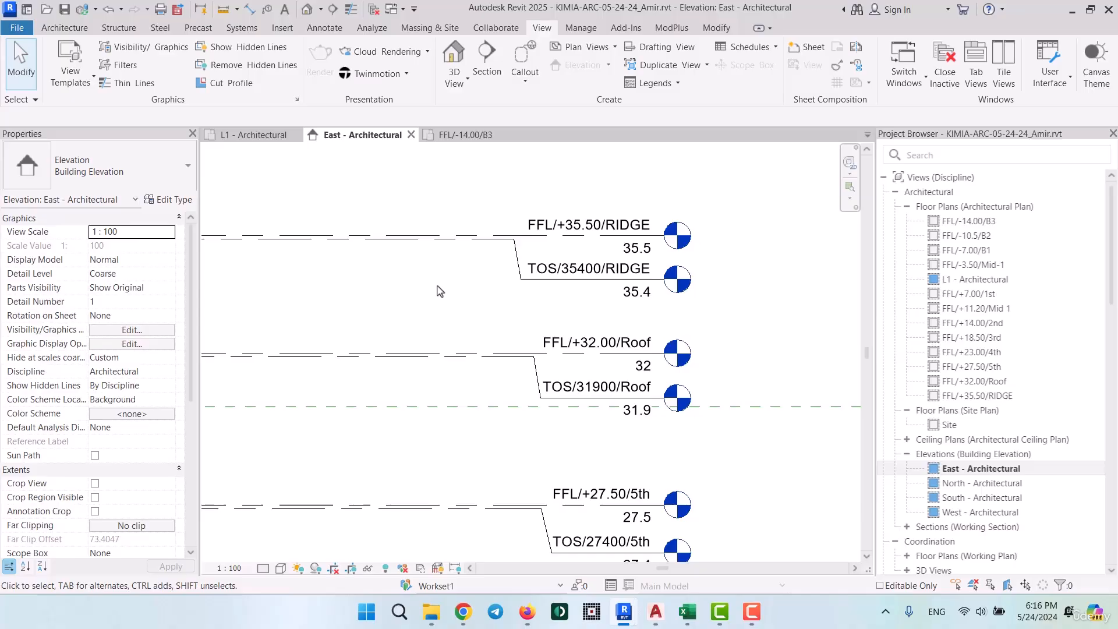
- Switch to the architectural plans drawing in AutoCAD and examine the ground floor plan's rooms, stairs, walls and level marks
mouse_move(656, 611)
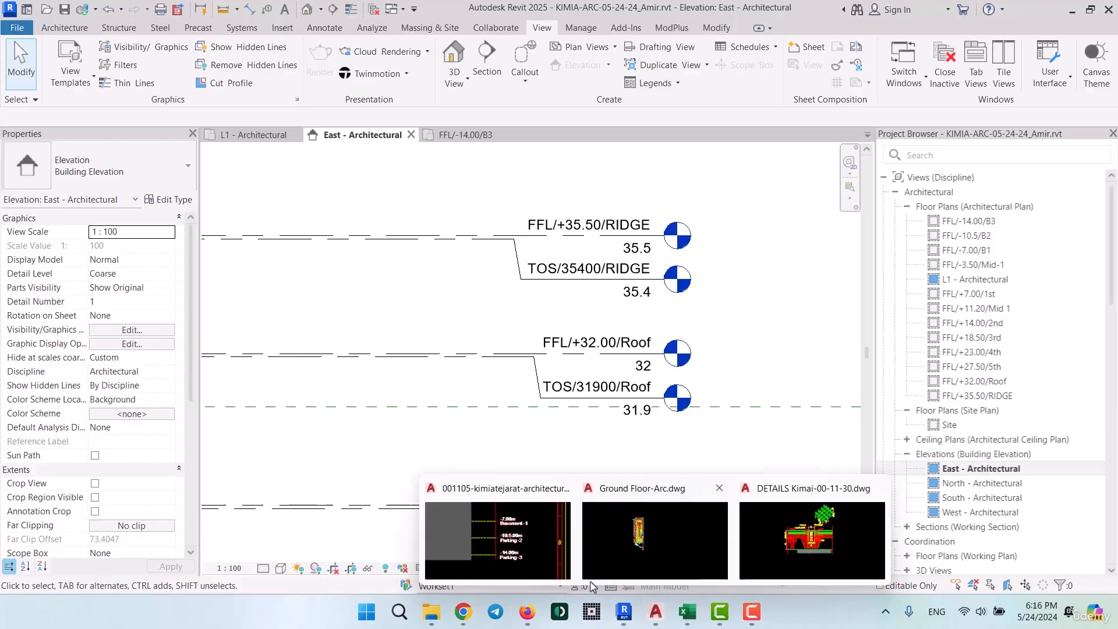
click(514, 550)
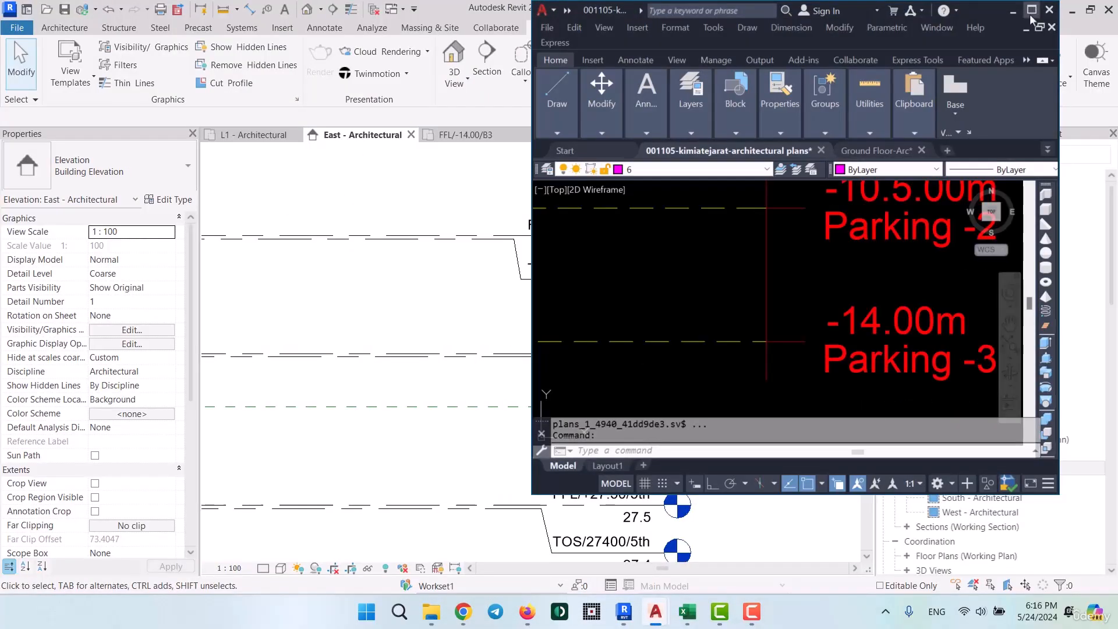
click(1030, 14)
scroll(407, 329, down, 10)
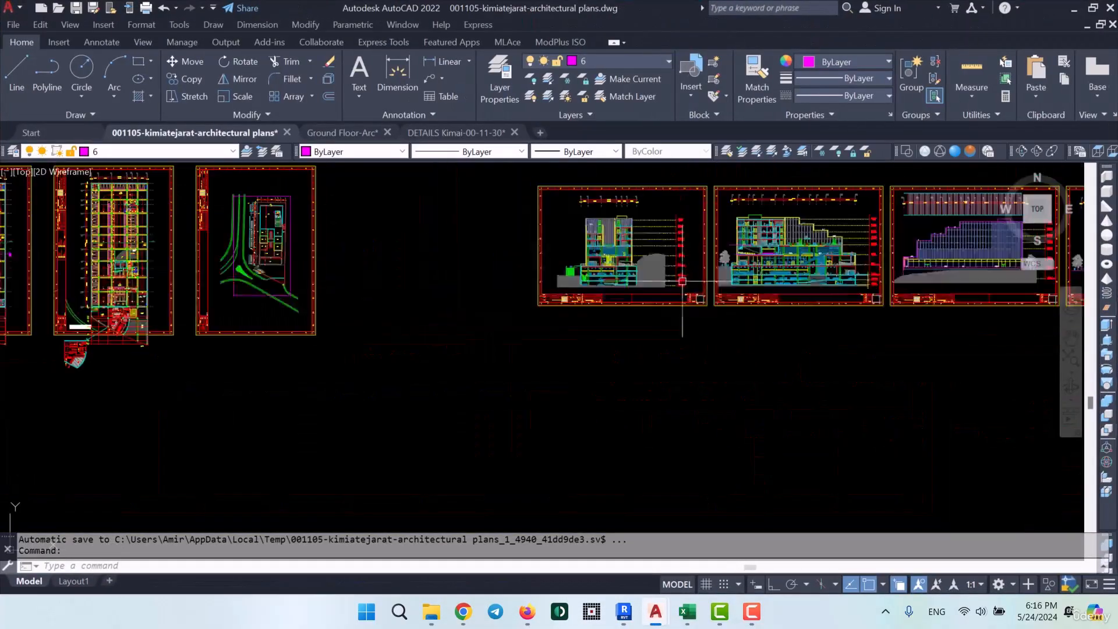
middle_drag(408, 329, 456, 332)
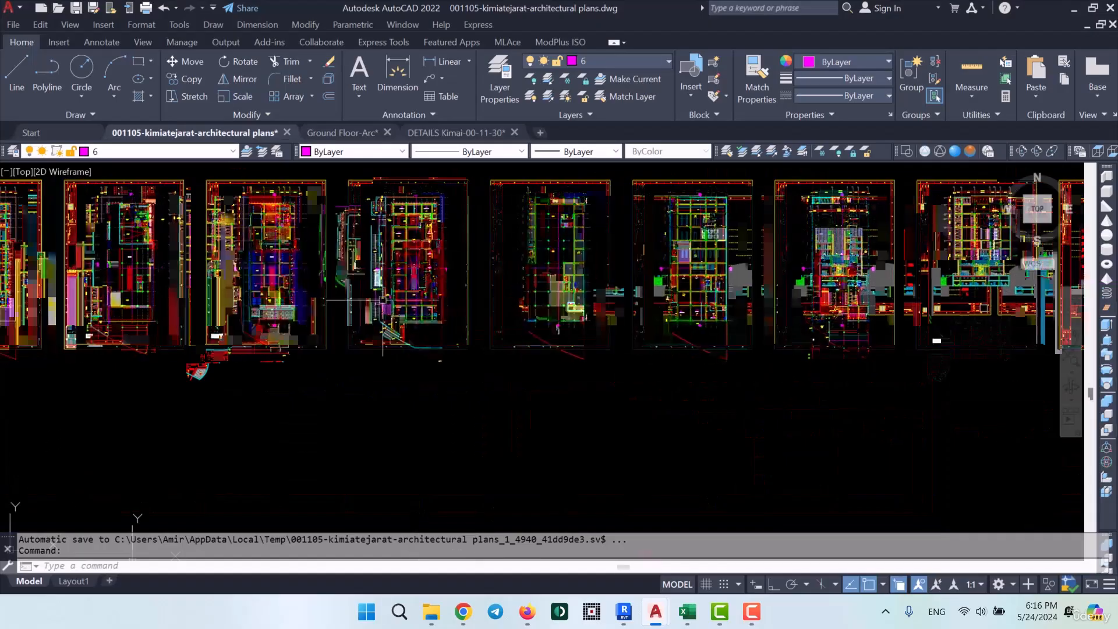
mouse_move(420, 235)
middle_down()
mouse_move(472, 227)
mouse_move(460, 386)
middle_up()
scroll(471, 228, up, 6)
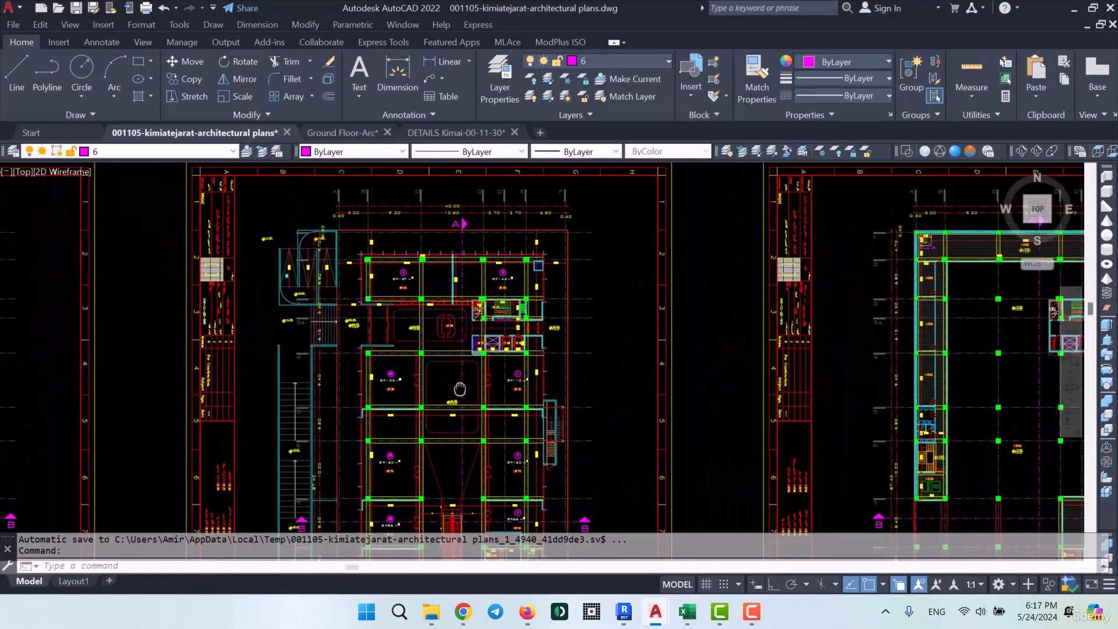
scroll(488, 285, up, 2)
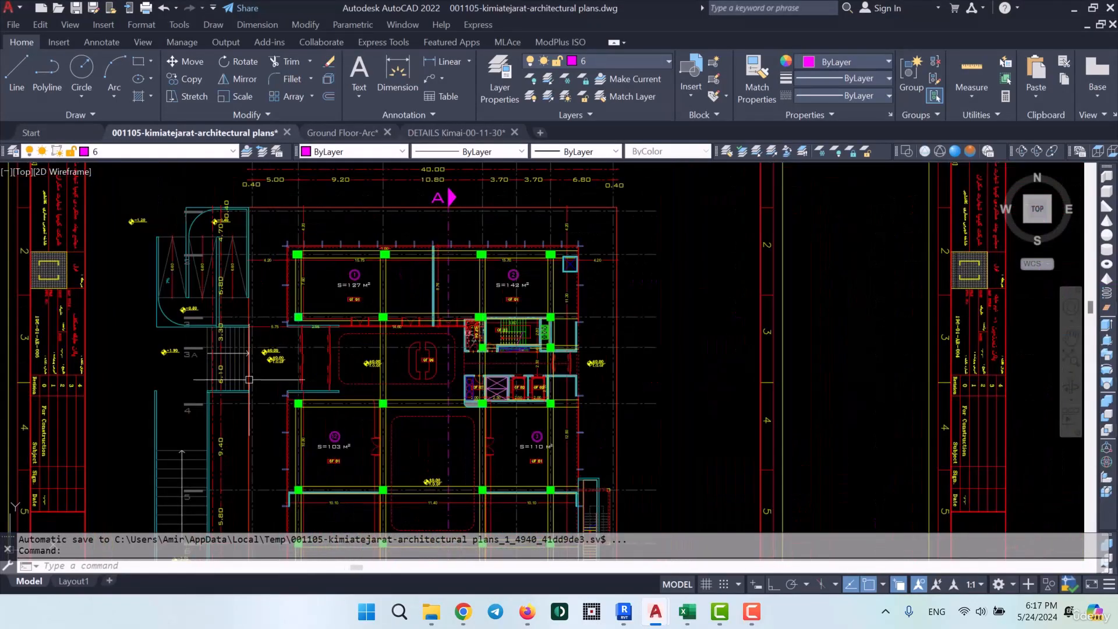
middle_drag(411, 376, 432, 179)
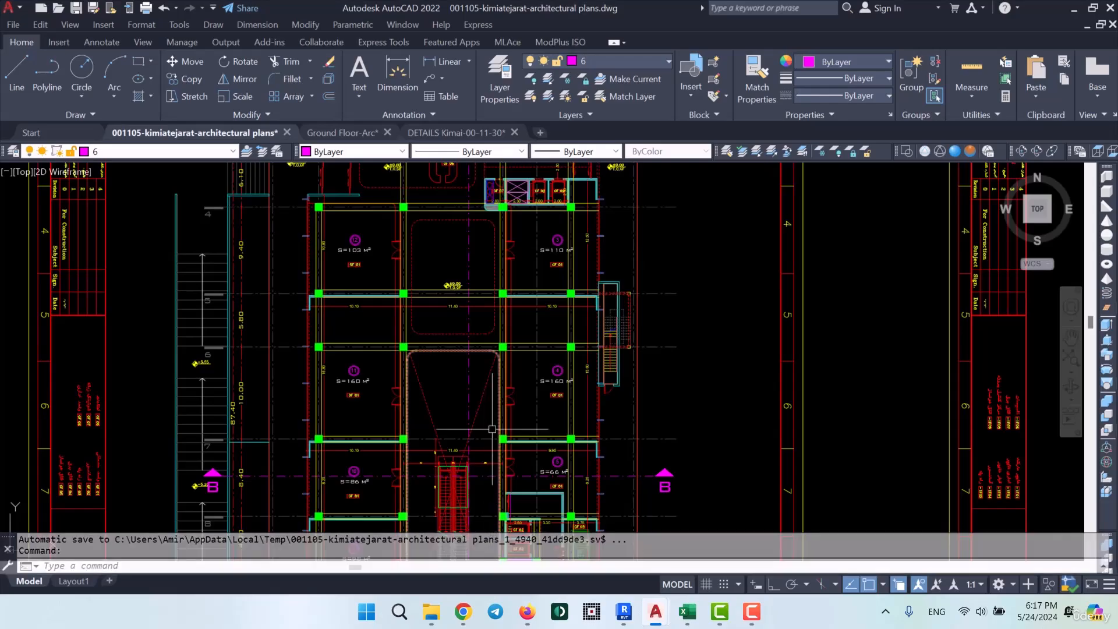
middle_drag(494, 528, 486, 427)
middle_drag(449, 500, 445, 321)
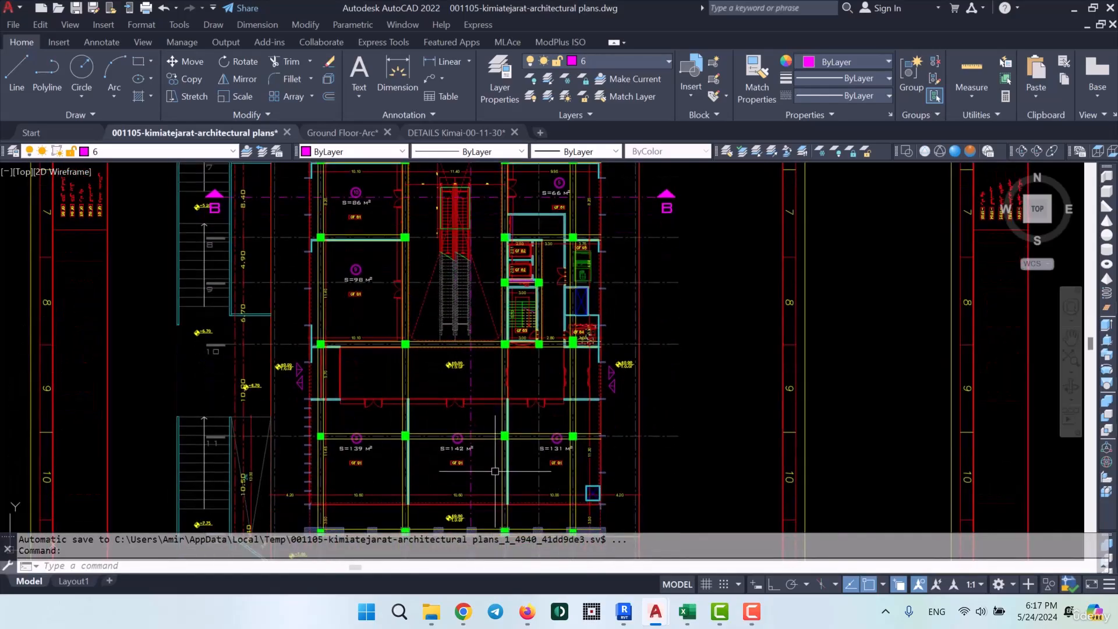
scroll(548, 323, up, 5)
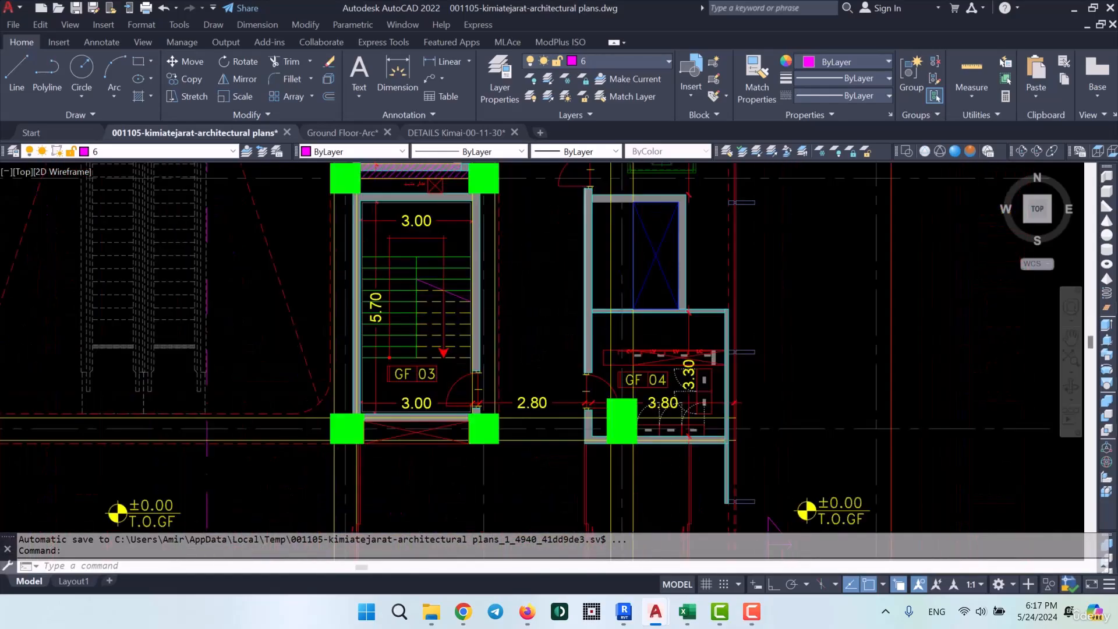
scroll(585, 280, down, 8)
middle_drag(558, 240, 563, 409)
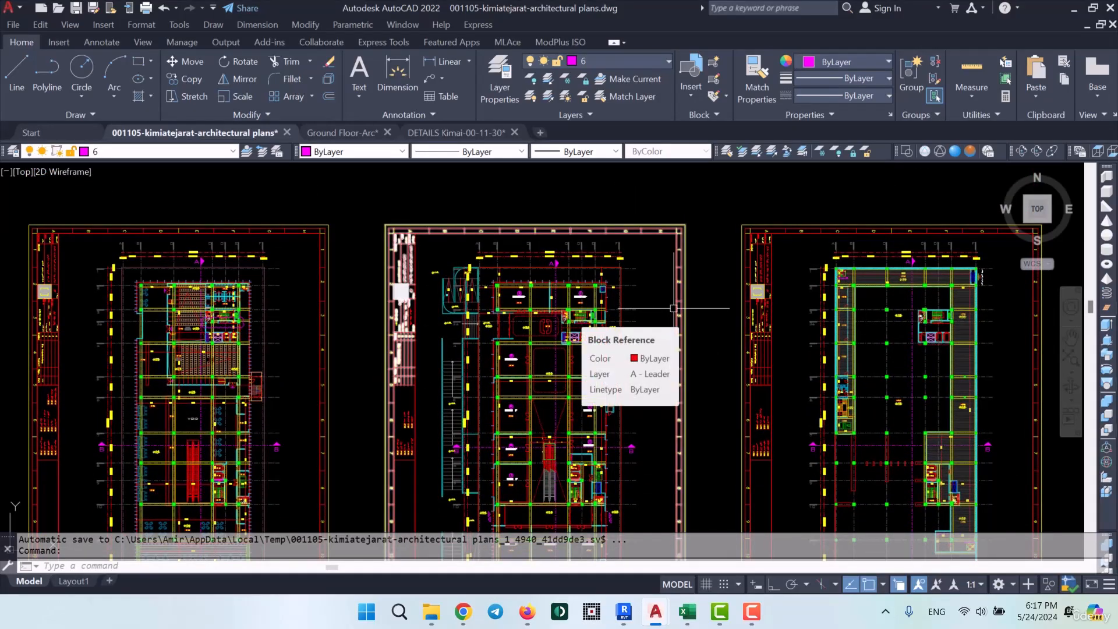
- Compare the floor plan sheets and examine the planted edge, terrace 2F 12 and adjoining room 2F 13 on the second floor plan
scroll(674, 308, up, 2)
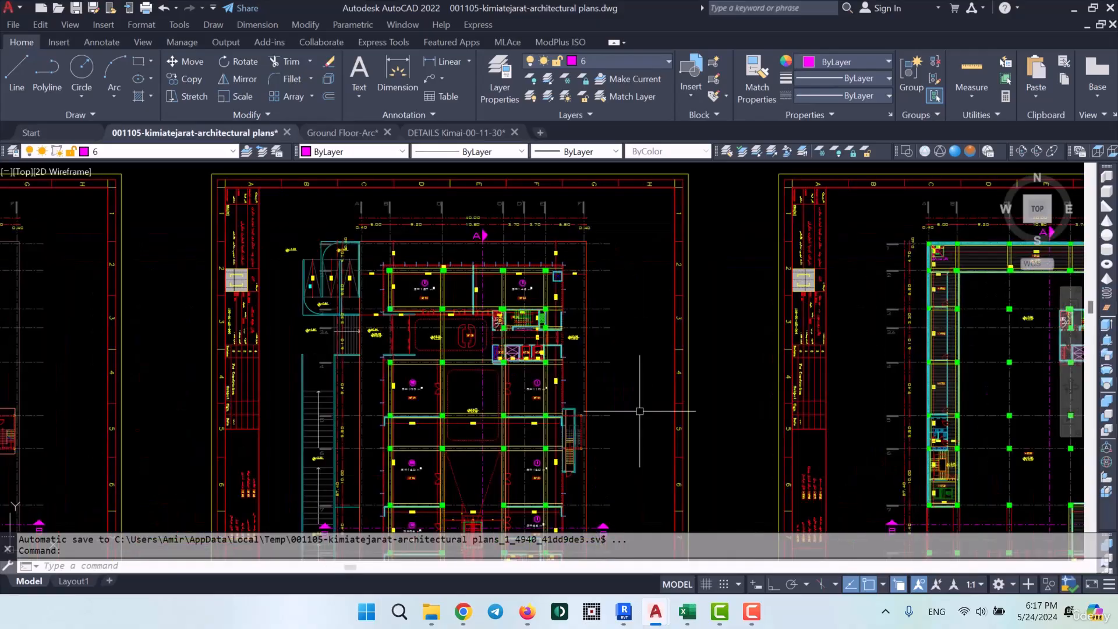
scroll(640, 411, down, 8)
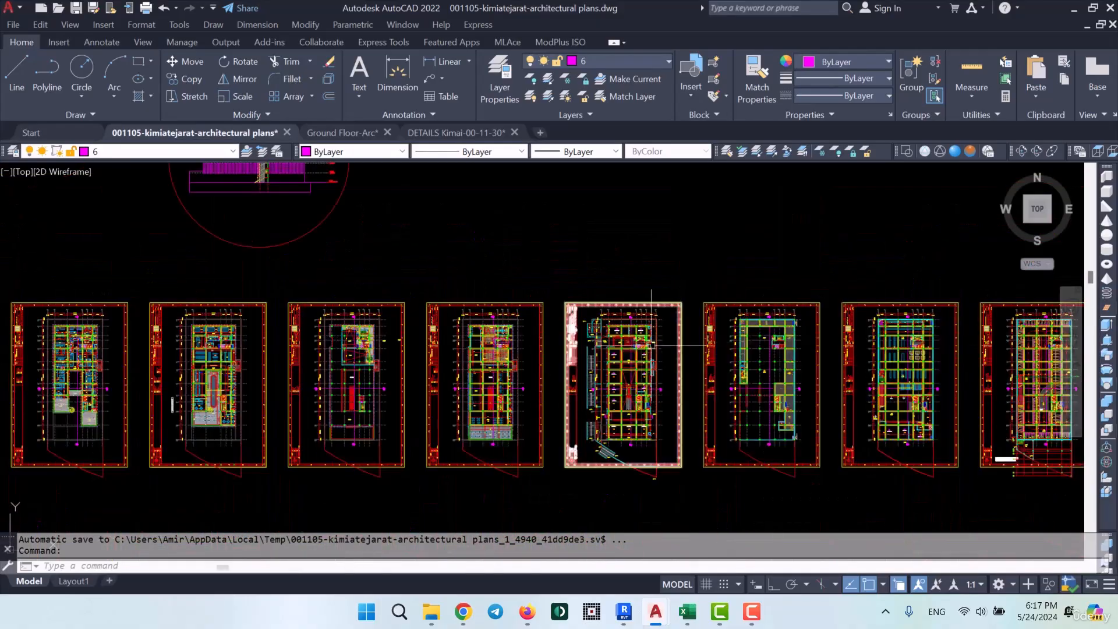
scroll(631, 324, up, 2)
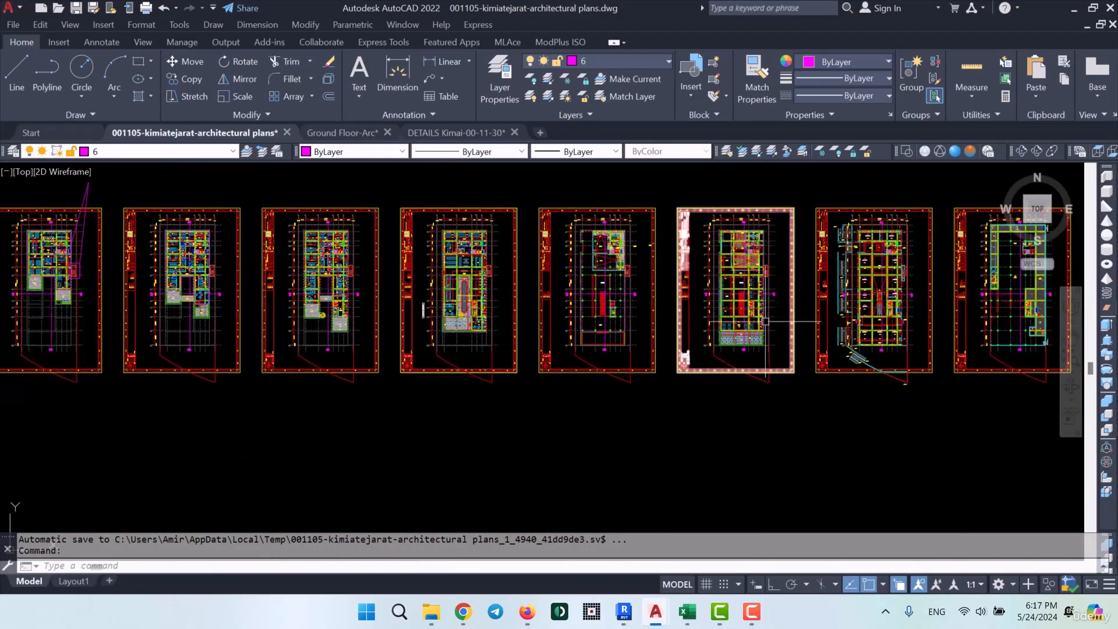
scroll(419, 269, up, 5)
scroll(419, 270, up, 2)
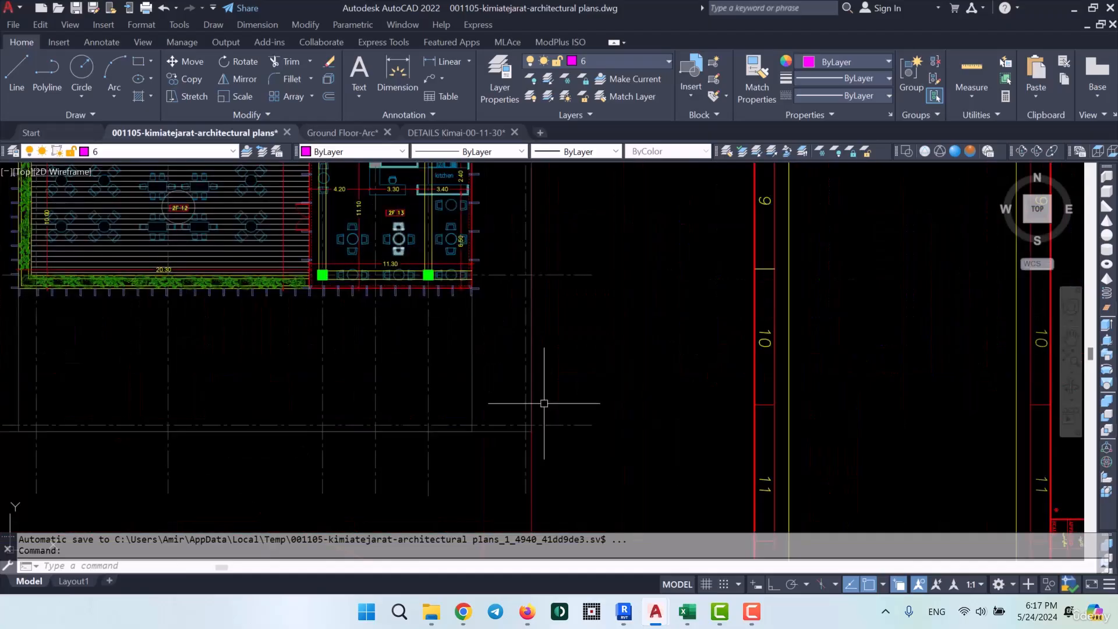
scroll(327, 319, up, 4)
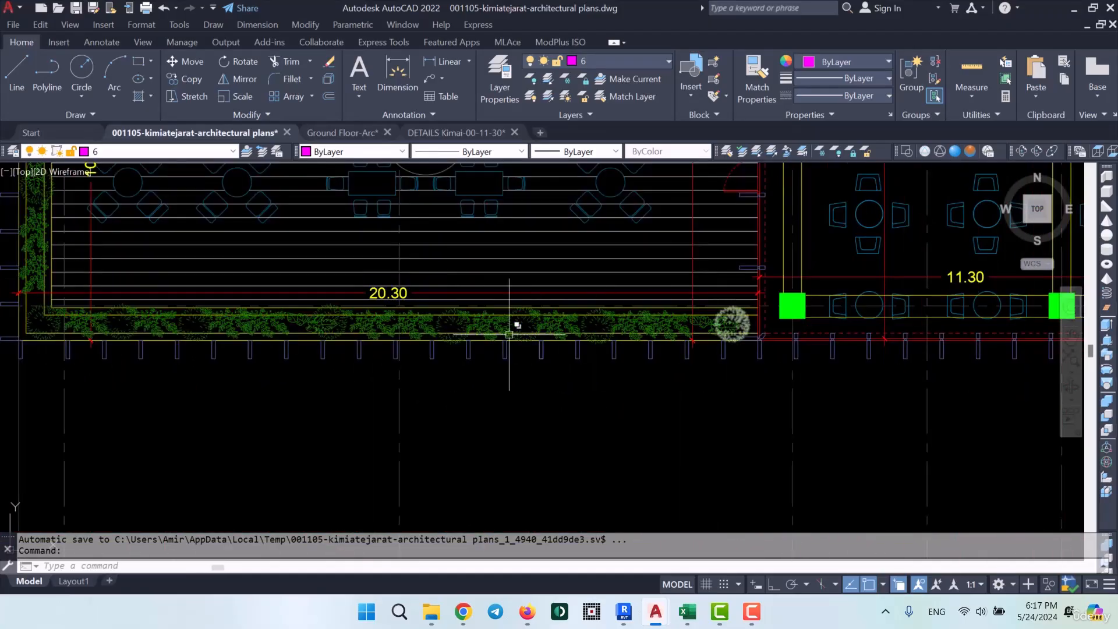
mouse_move(114, 282)
middle_down()
mouse_move(172, 361)
mouse_move(231, 495)
middle_up()
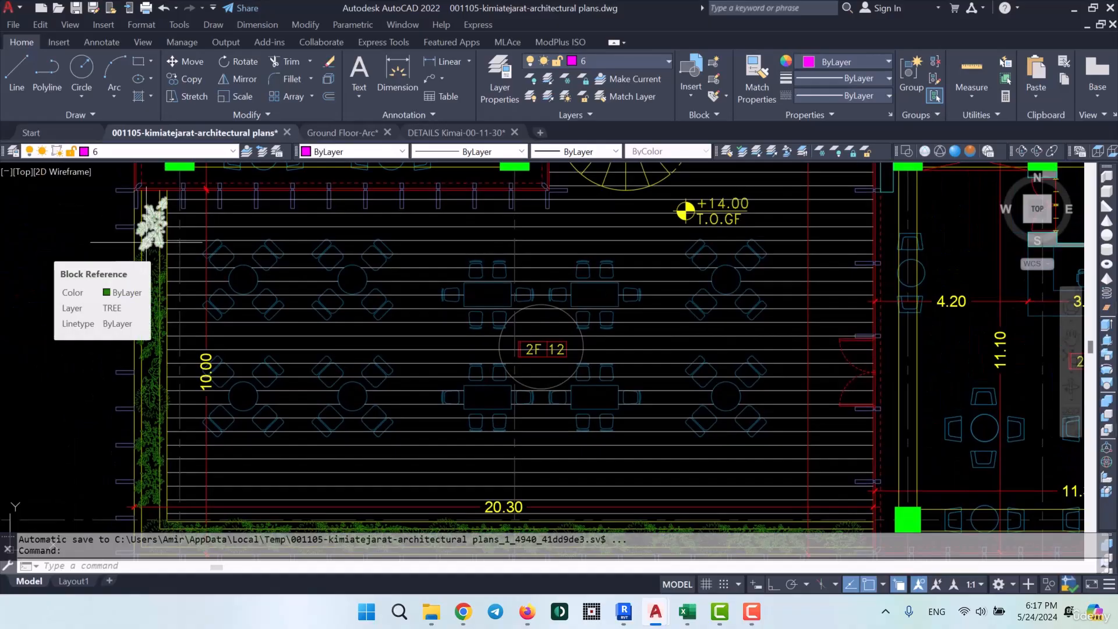
scroll(282, 259, down, 2)
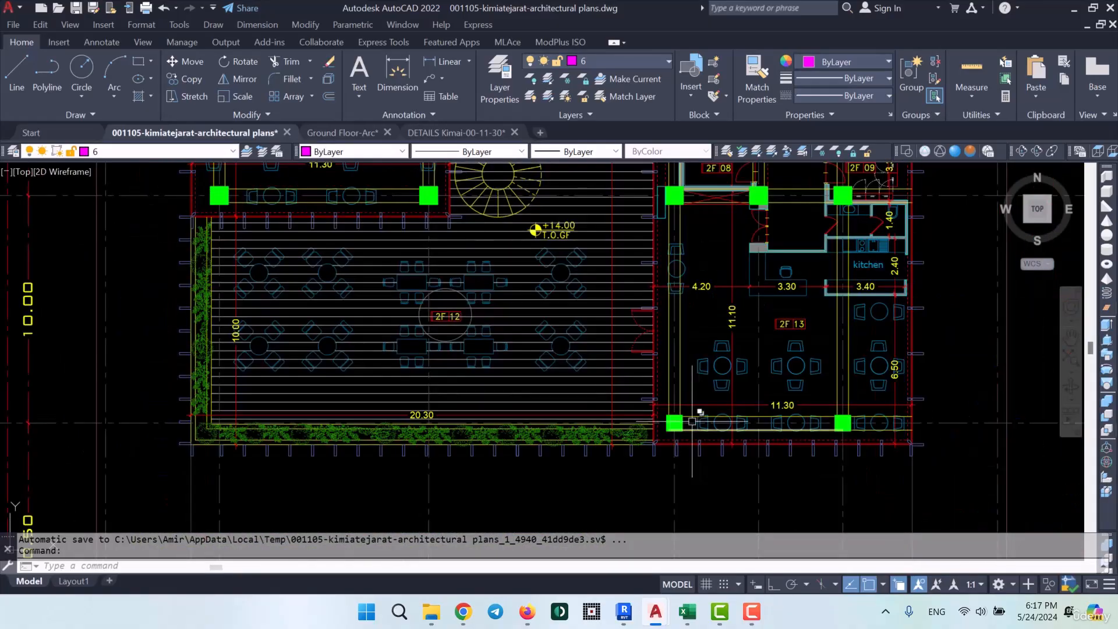
scroll(692, 421, down, 6)
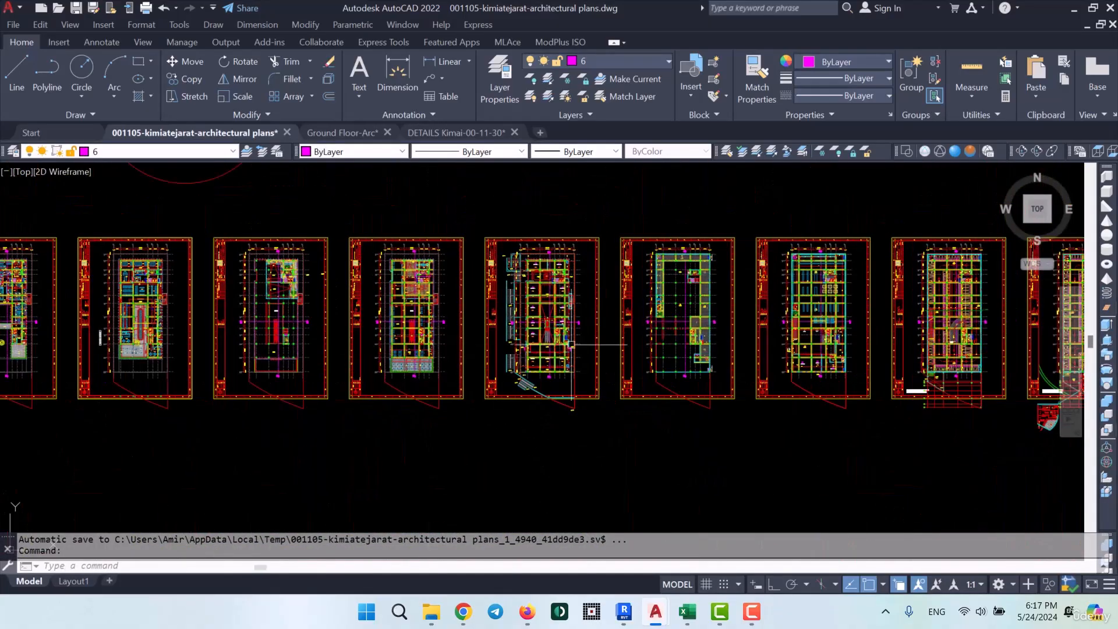
scroll(571, 344, up, 4)
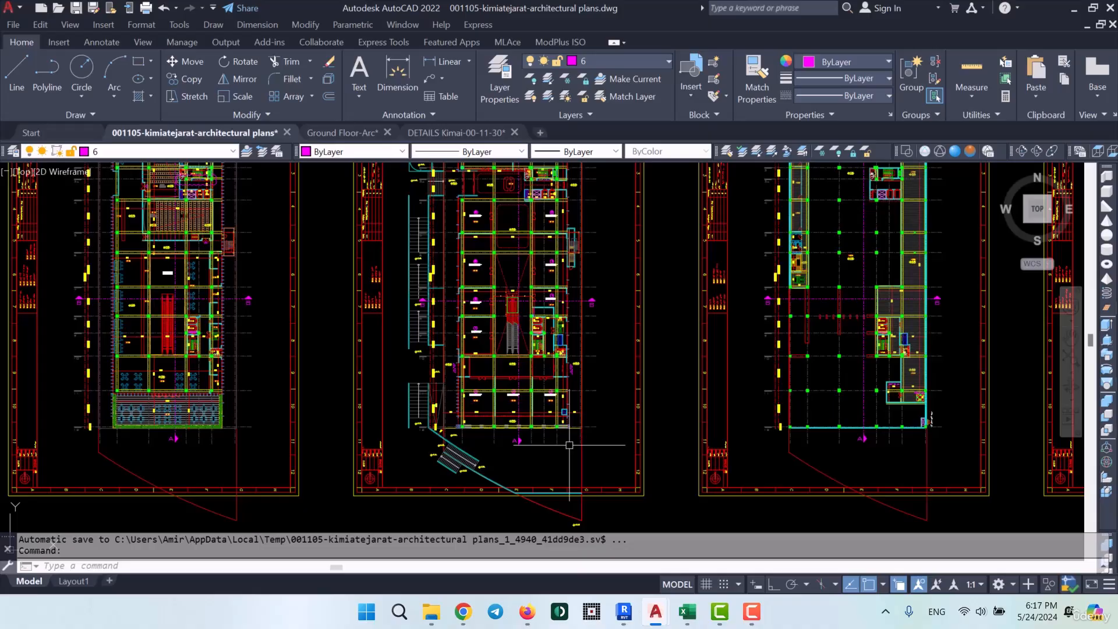
- Switch back to the architectural Revit model and open the FFL/-14.00/B3 floor plan to examine its grids, columns and perimeter walls
mouse_move(624, 611)
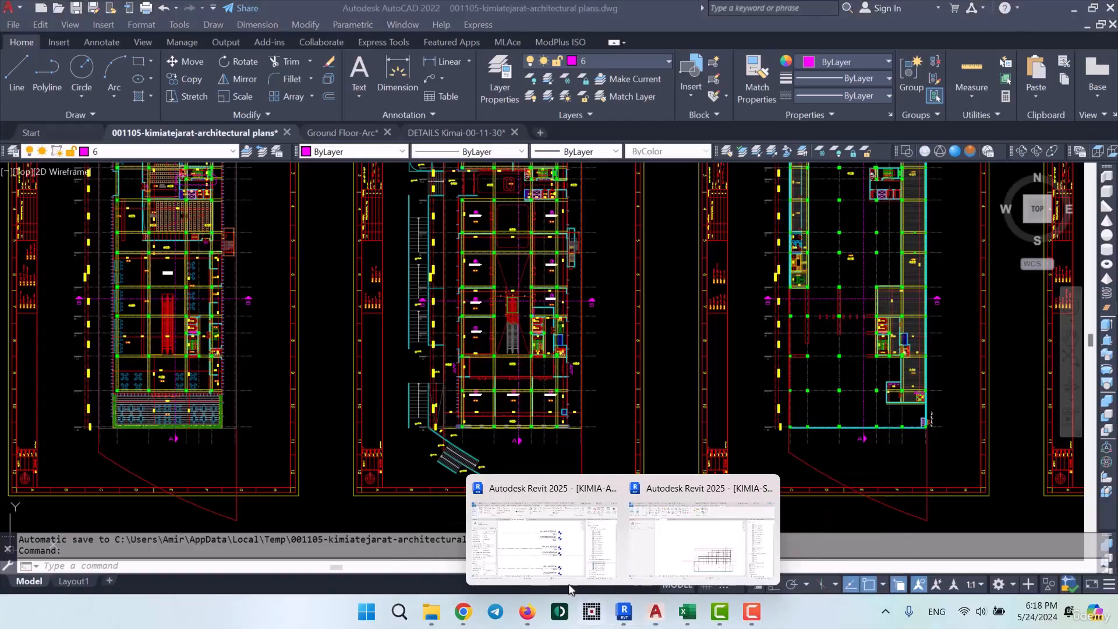
click(529, 542)
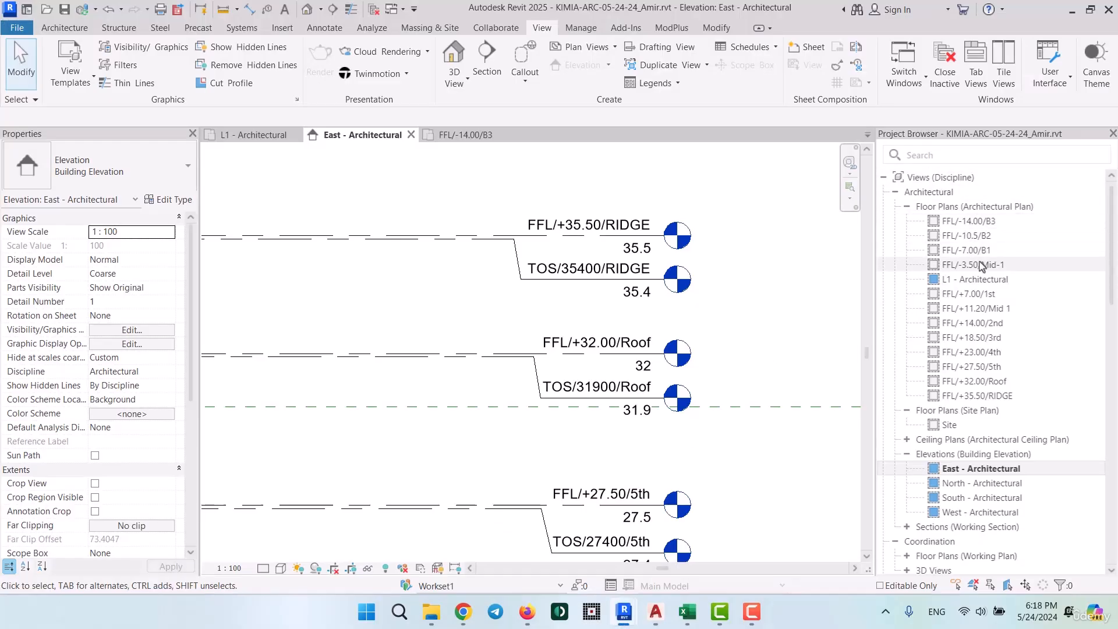
double_click(958, 222)
scroll(466, 480, up, 3)
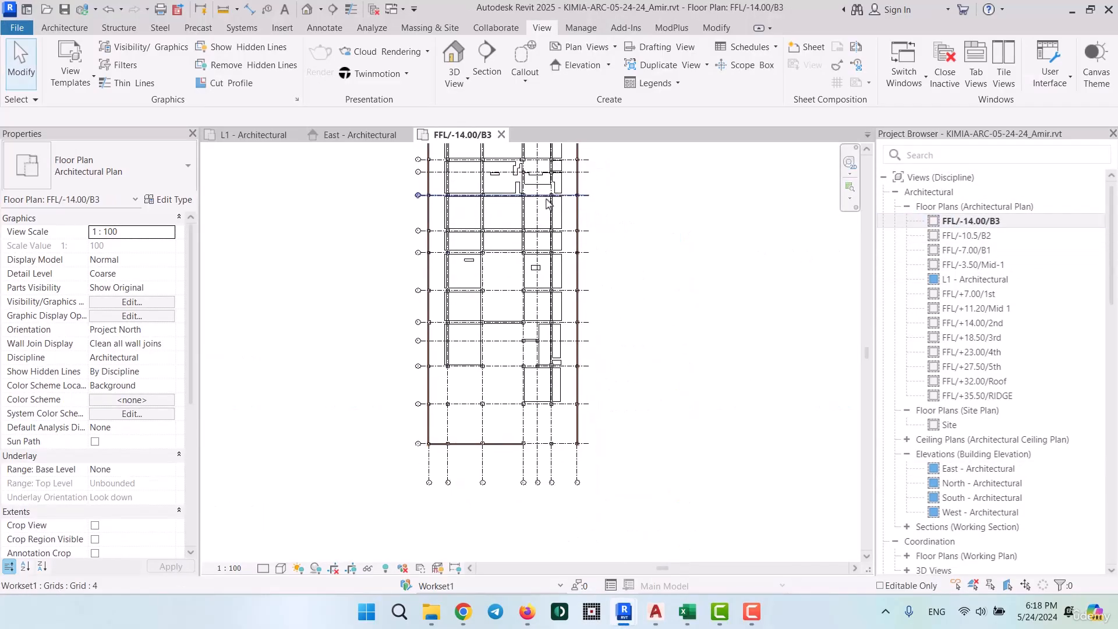
scroll(466, 481, up, 3)
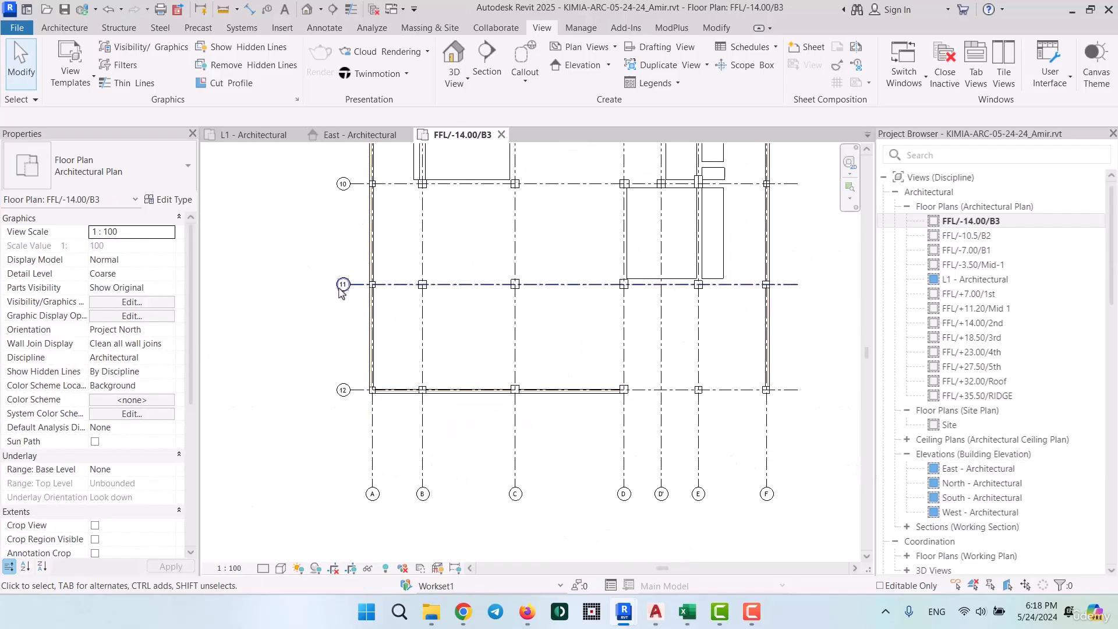
middle_drag(320, 314, 324, 445)
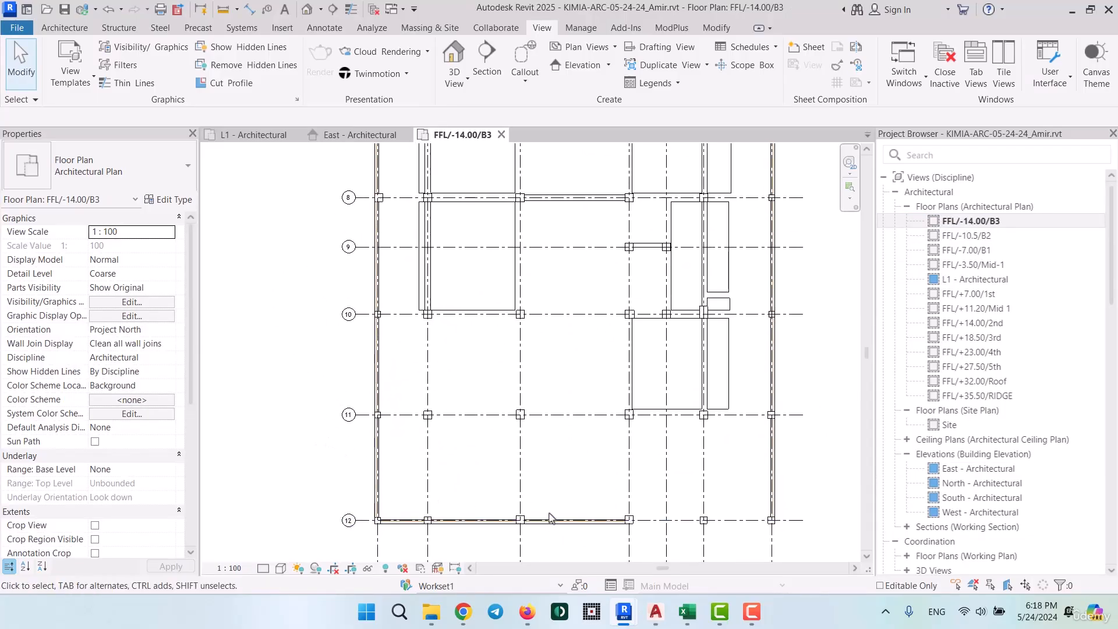
scroll(565, 482, down, 4)
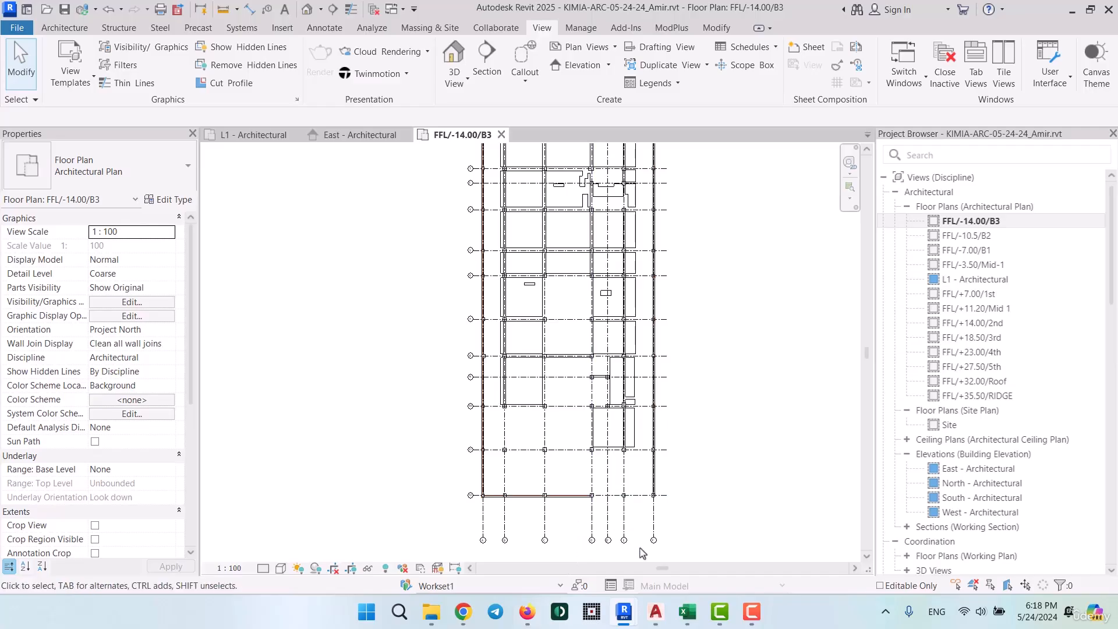
- Switch to the architectural plans drawing in AutoCAD and examine the ground floor walls around the GF 01 rooms up close
click(655, 615)
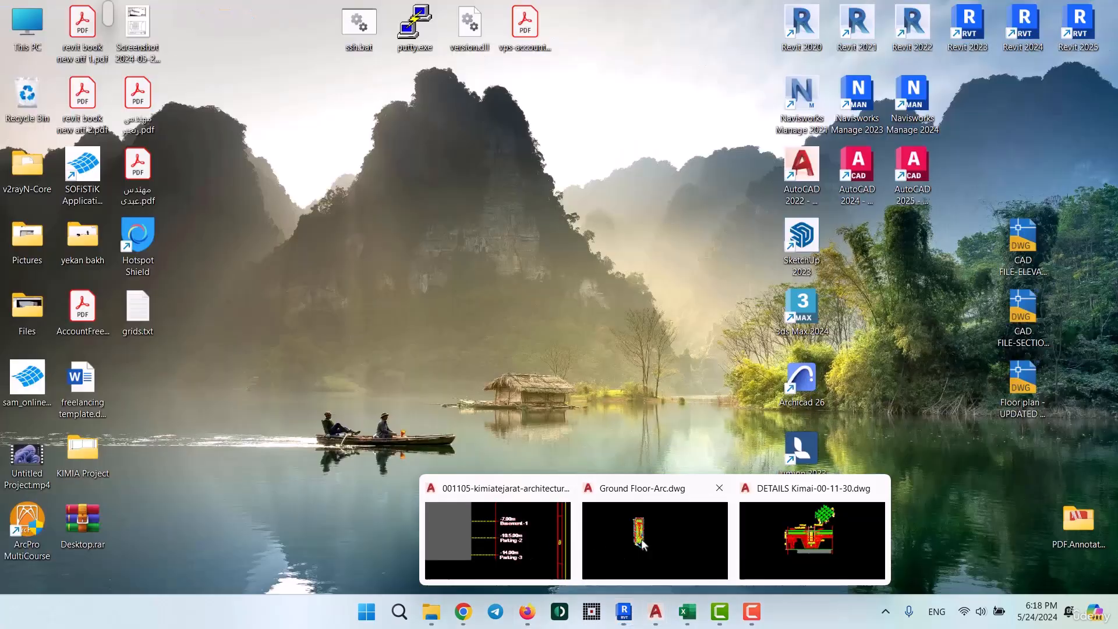
click(526, 542)
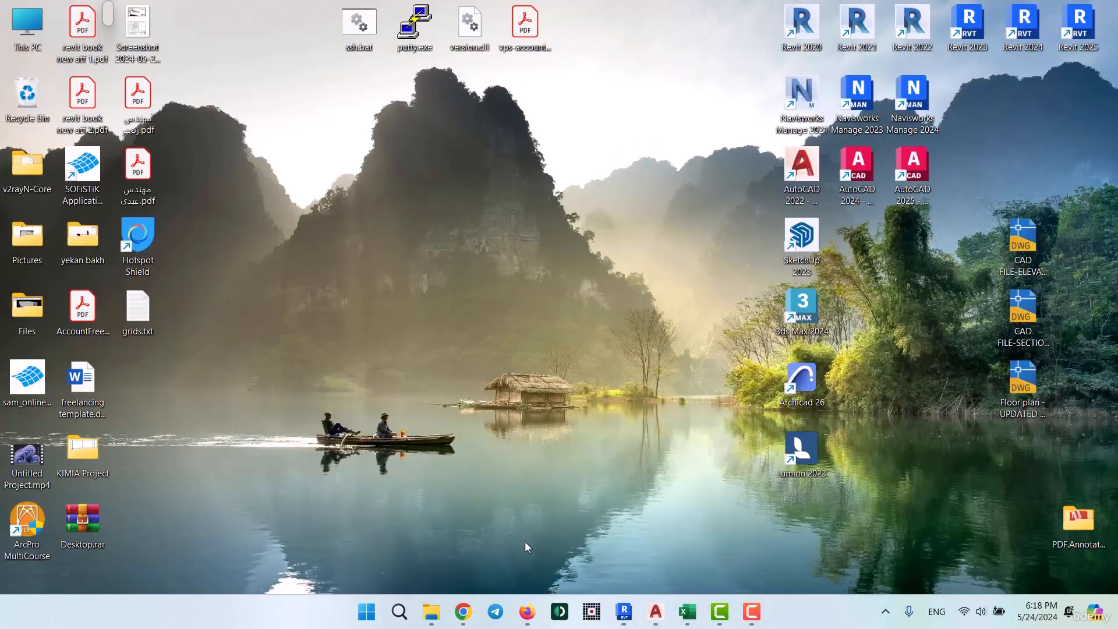
scroll(642, 297, down, 4)
scroll(602, 329, up, 12)
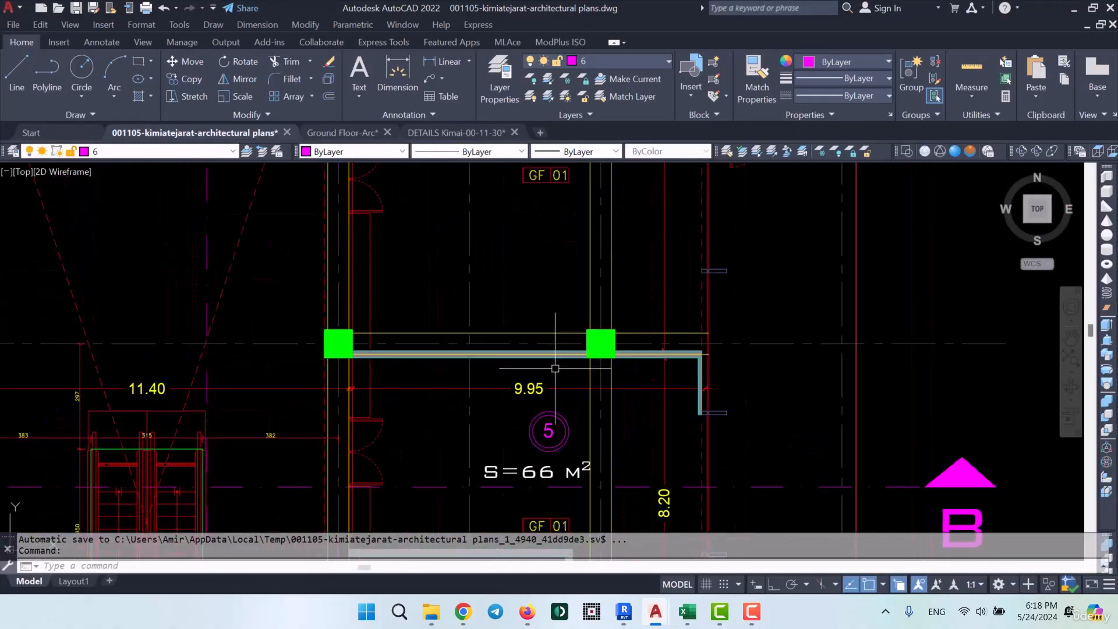
scroll(568, 355, up, 8)
scroll(628, 349, down, 8)
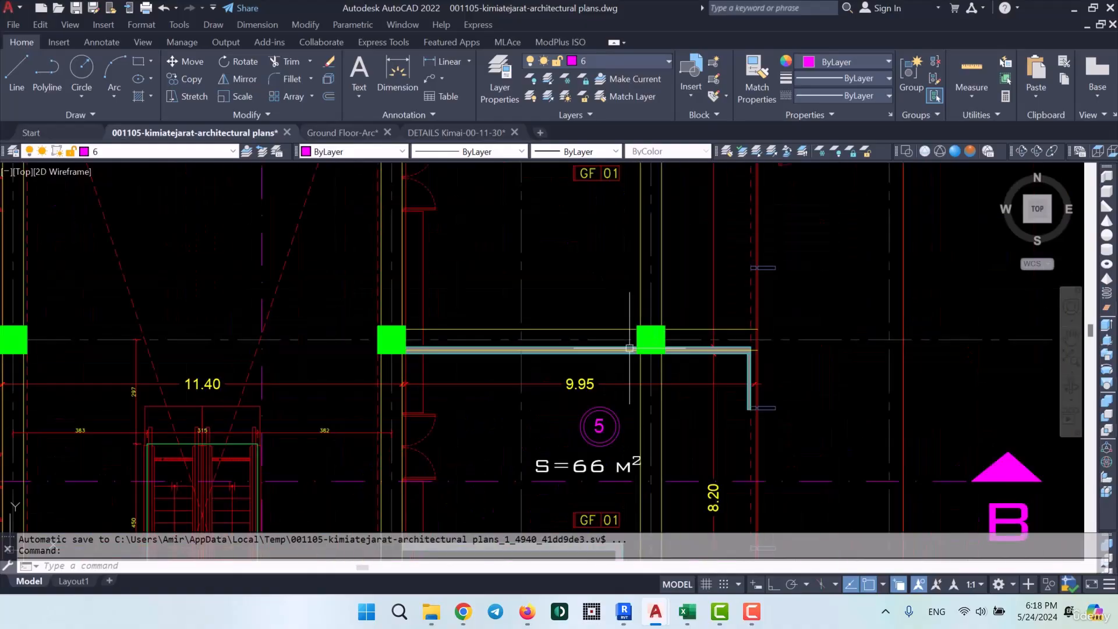
middle_drag(523, 406, 549, 301)
scroll(520, 422, up, 6)
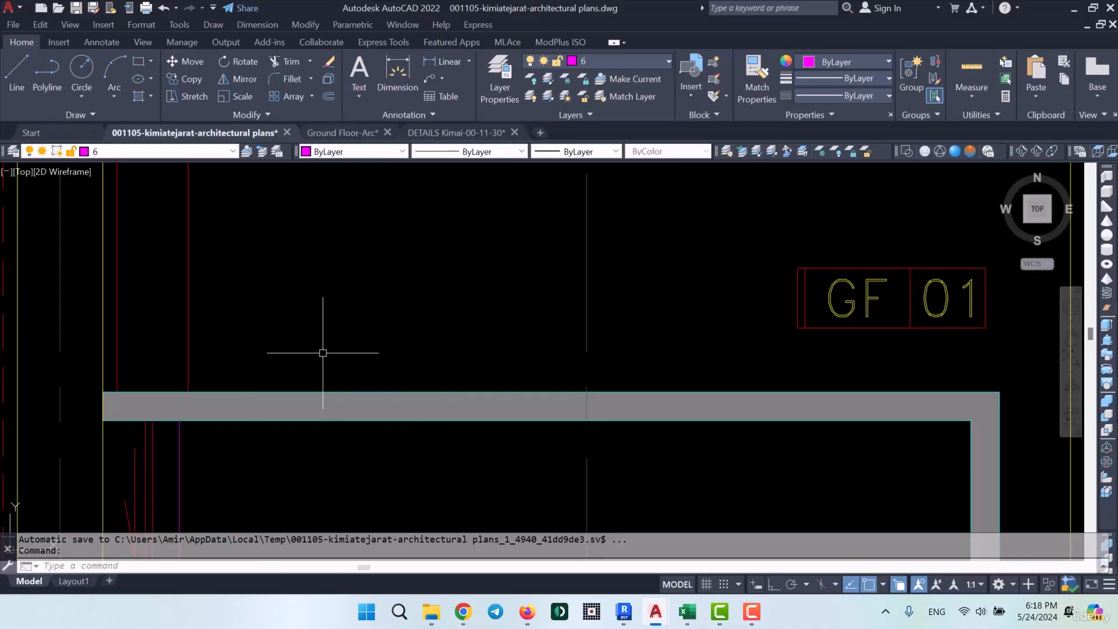
scroll(323, 355, down, 4)
scroll(300, 352, up, 4)
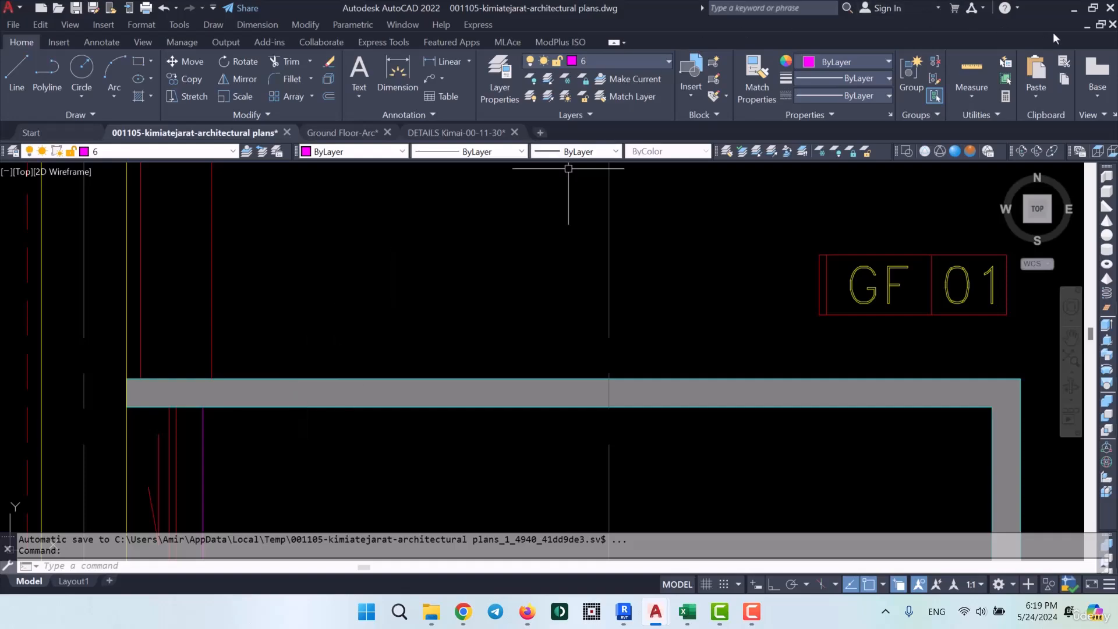
- Return to the architectural Revit model and bring up the East elevation
click(1070, 11)
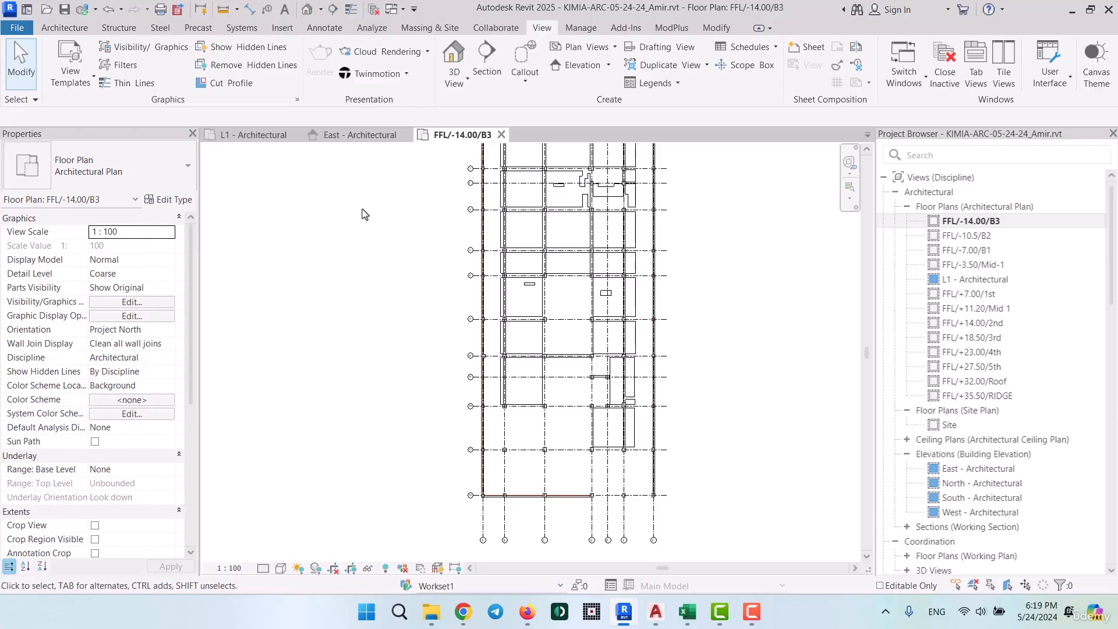
click(360, 135)
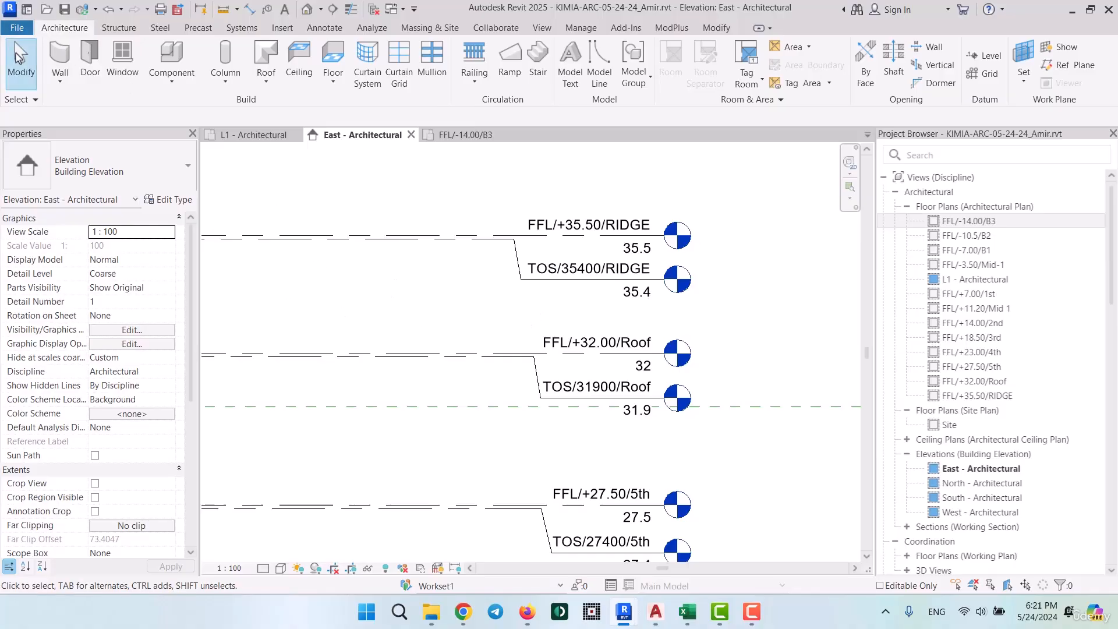
- Open the L1 - Architectural floor plan and start a wall with the Generic - 300mm type
click(256, 135)
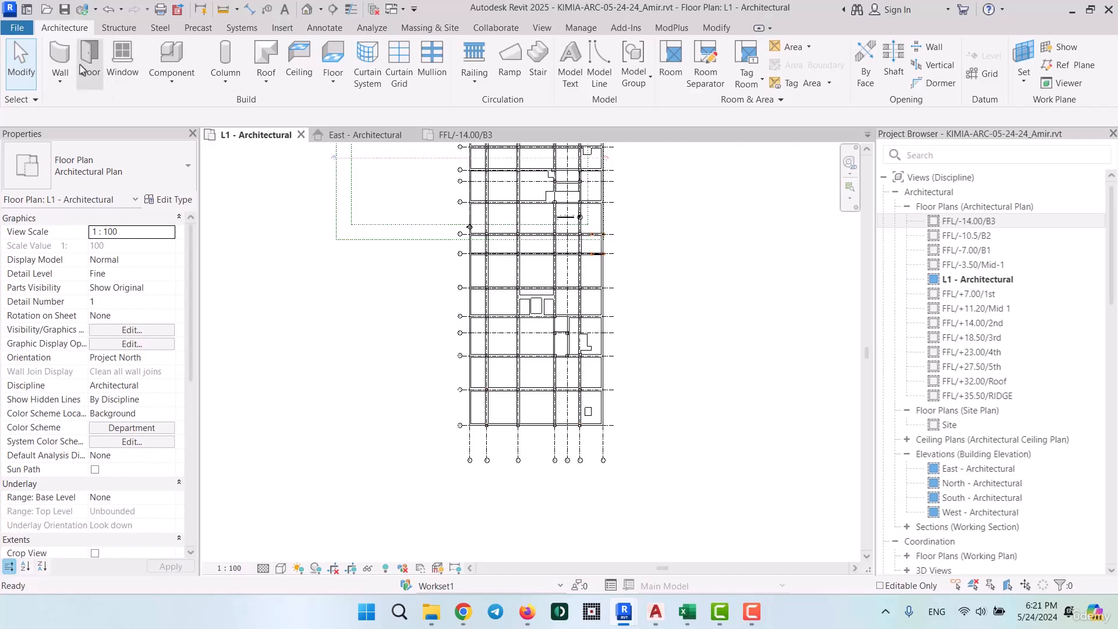
key(w)
key(a)
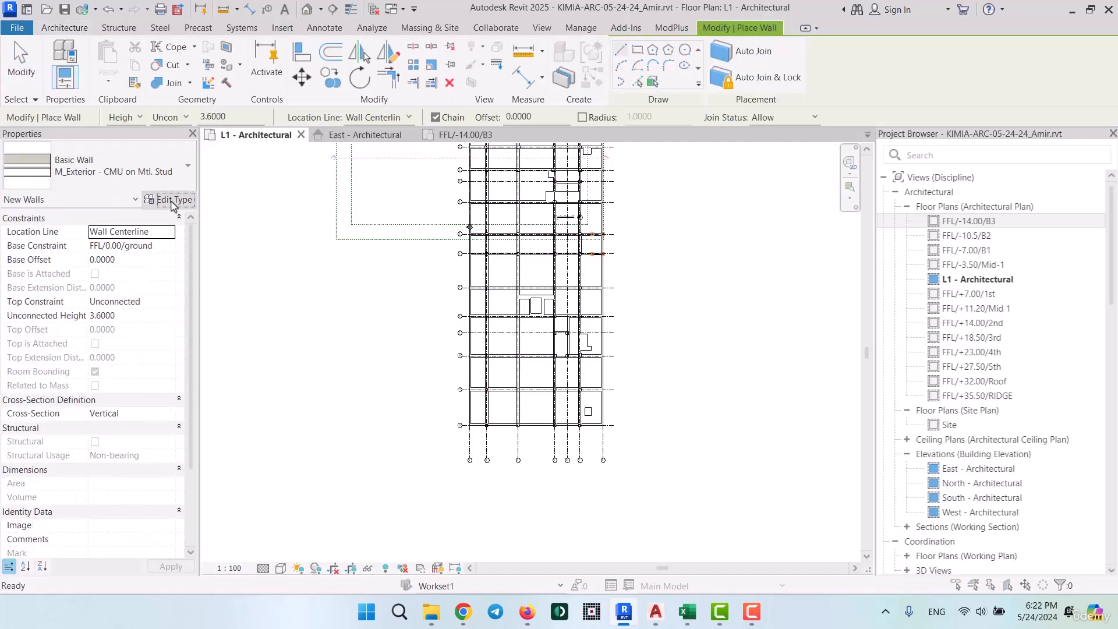
click(168, 199)
click(888, 12)
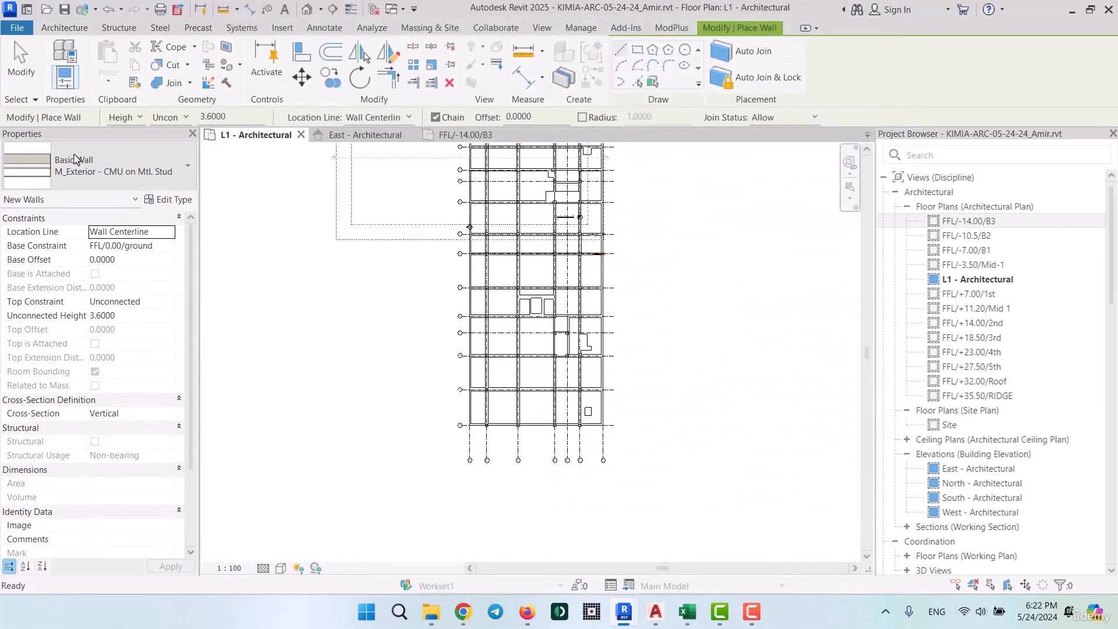
click(94, 166)
scroll(118, 368, up, 5)
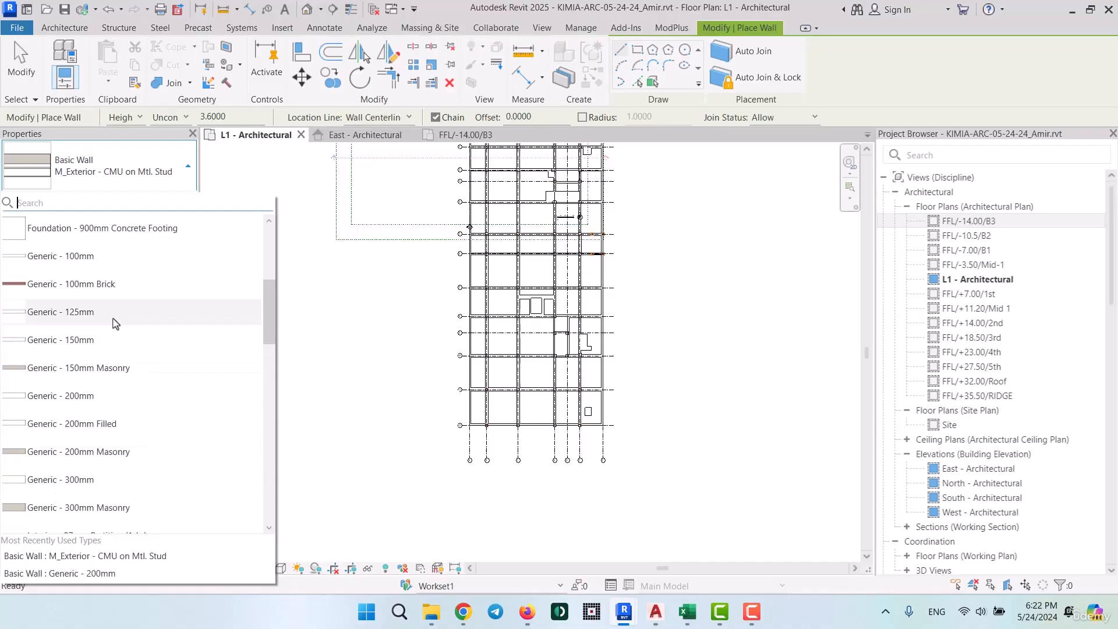
click(87, 482)
- Duplicate the wall type as Generic - 300mm 2 and open its layer structure for editing
click(169, 199)
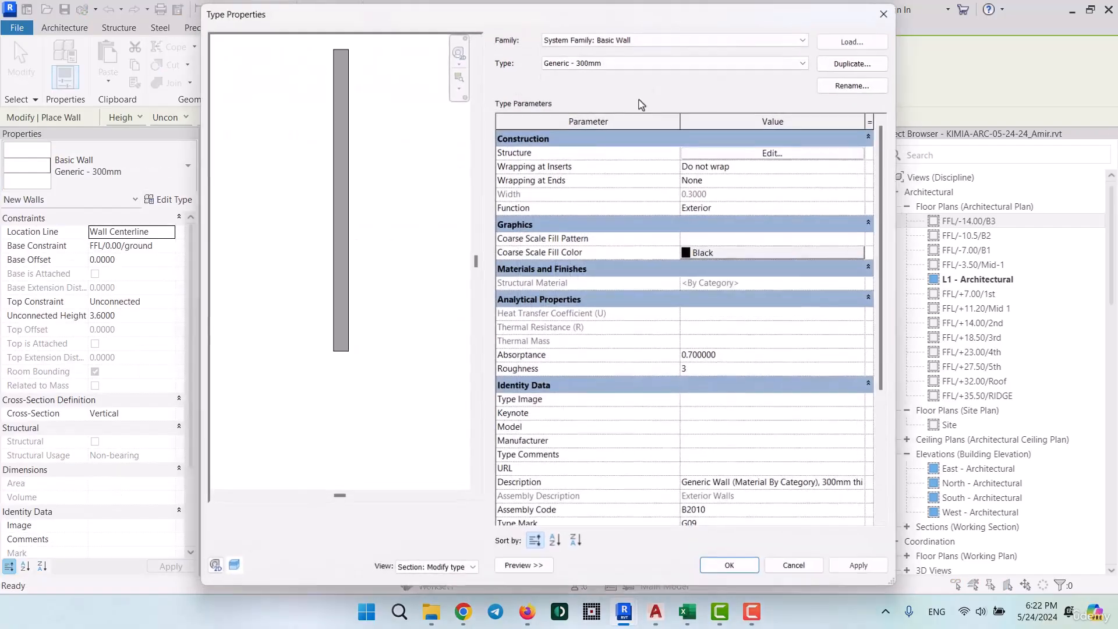
click(856, 61)
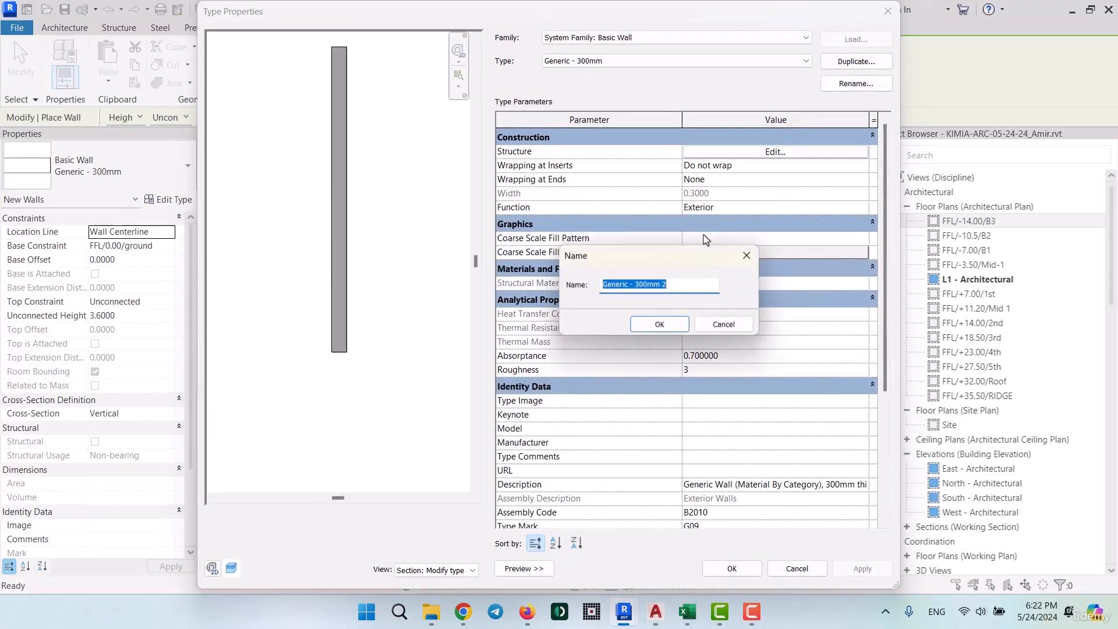
click(670, 343)
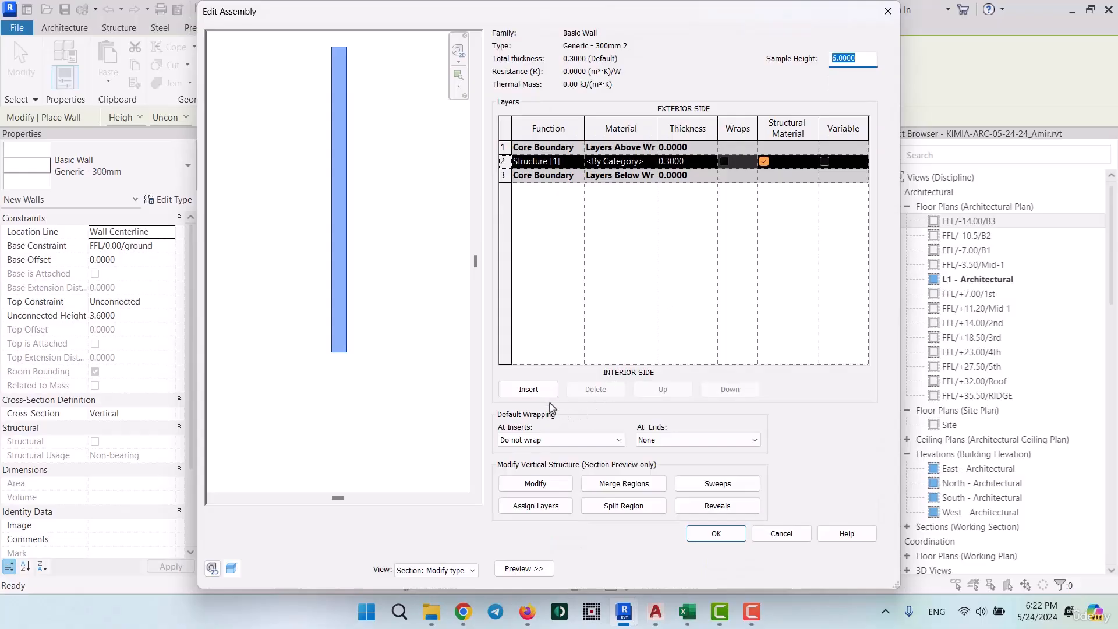
- Add two layers to the wall structure, one outside the exterior core boundary and one outside the interior core boundary
click(530, 390)
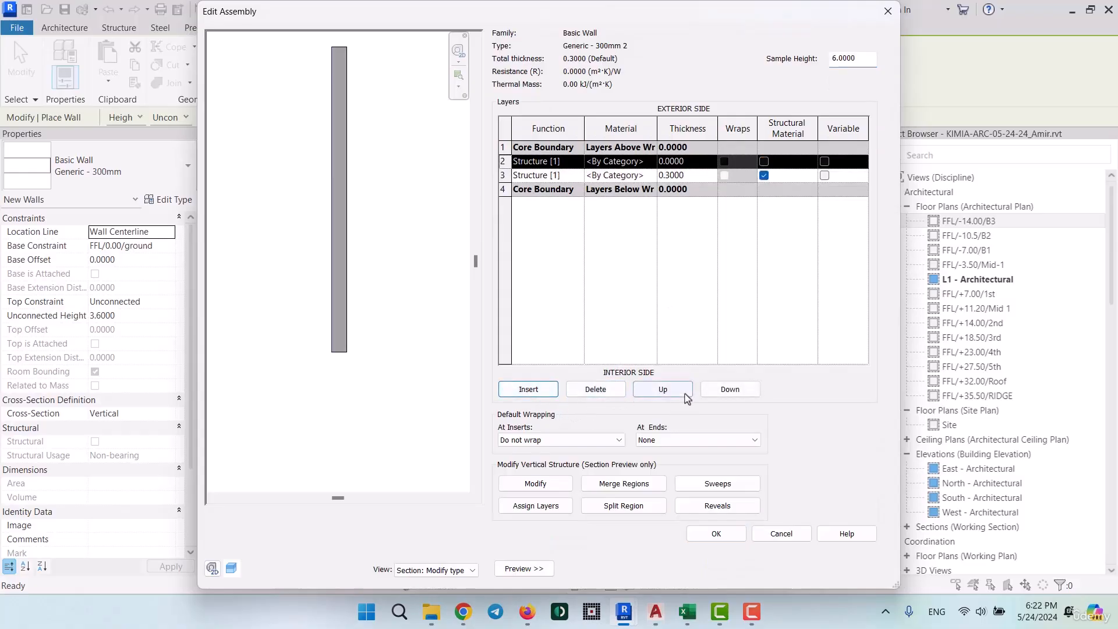
click(663, 390)
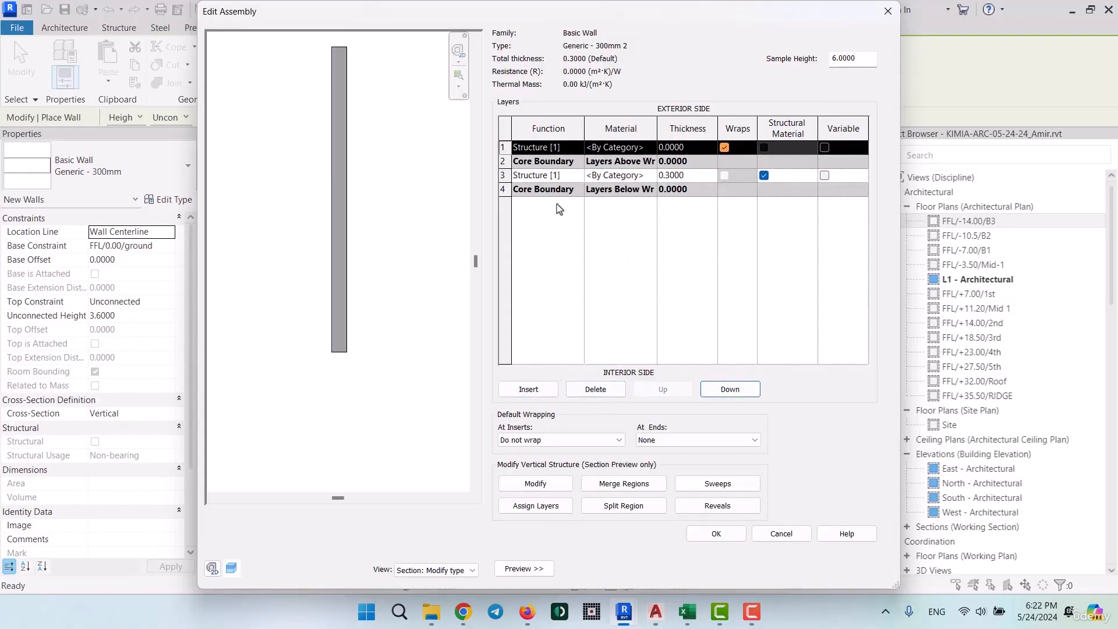
click(529, 389)
click(729, 389)
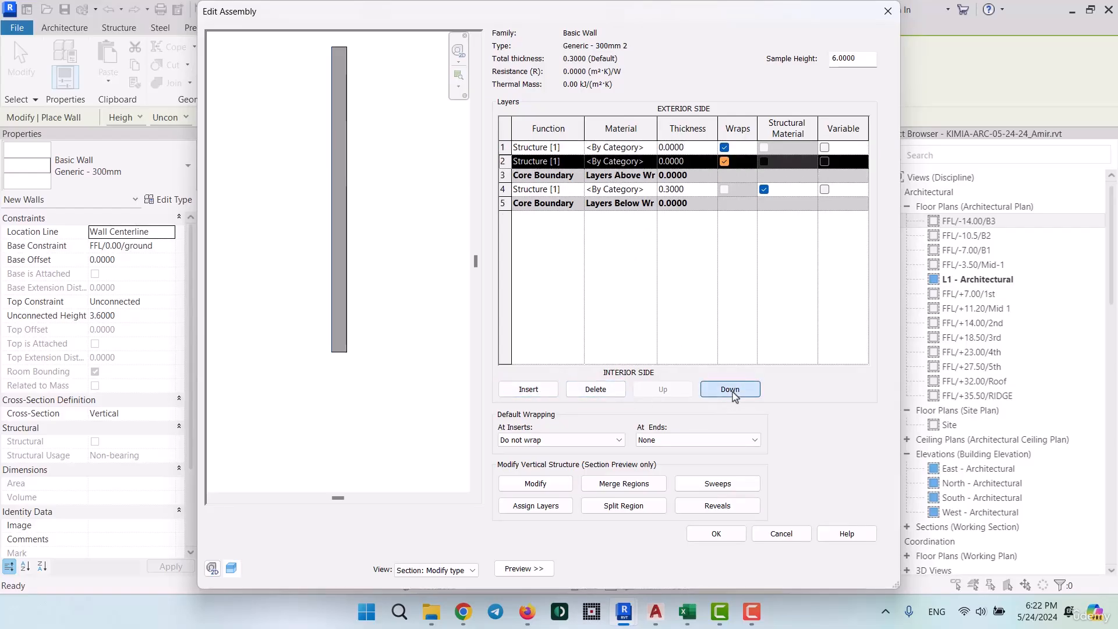
click(729, 389)
click(730, 389)
click(729, 389)
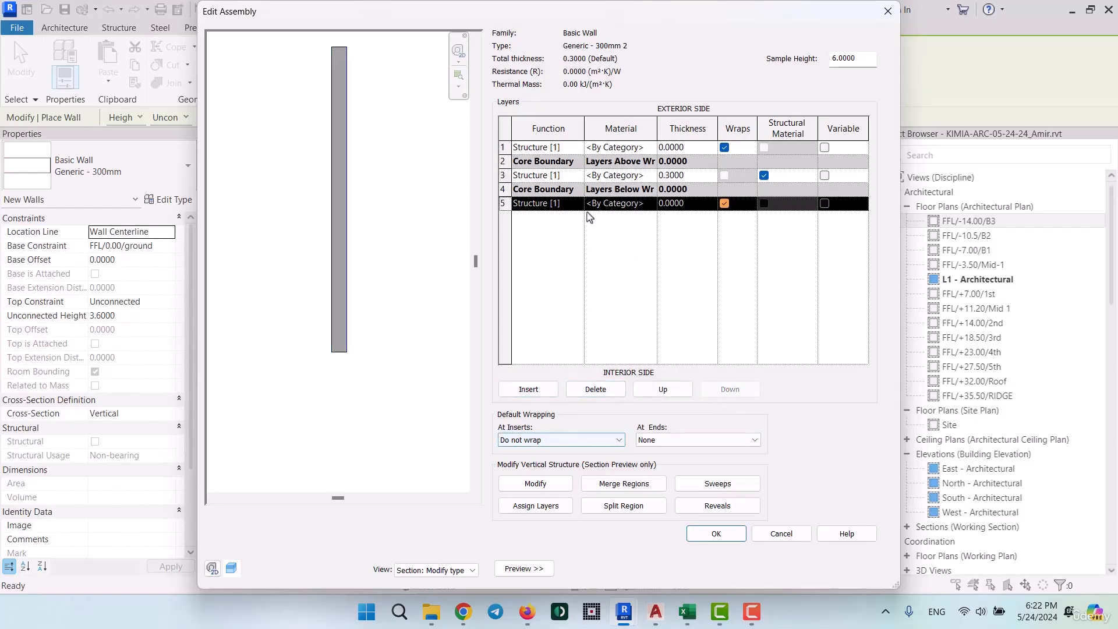
- Set the interior layer's function to Finish 1 [4] and the exterior layer's function to Finish 2 [5]
click(578, 203)
click(578, 203)
click(556, 252)
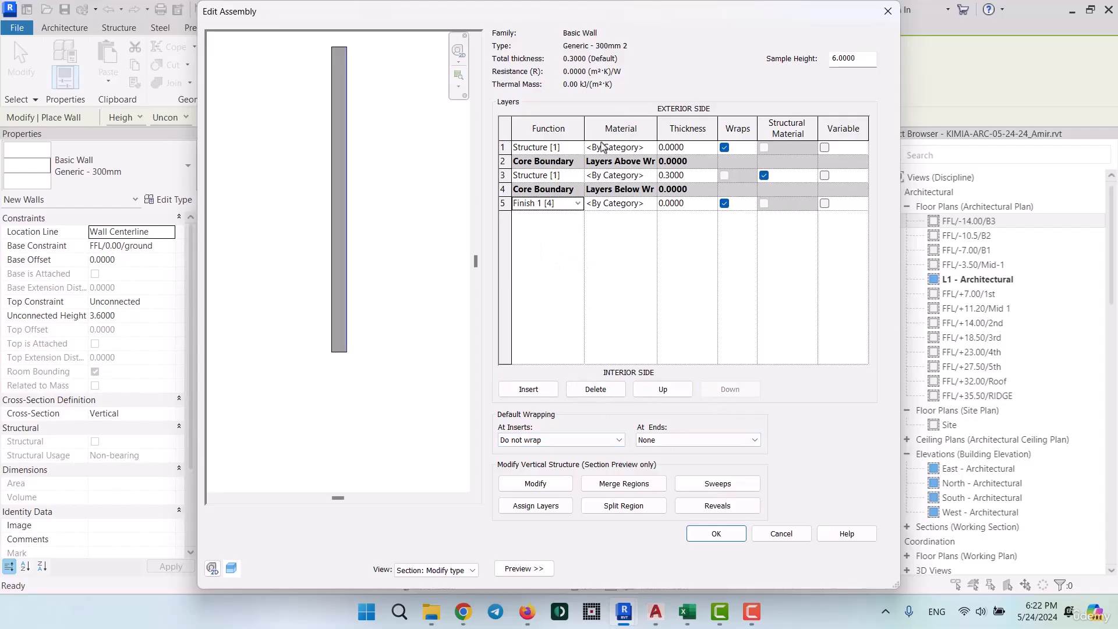
click(574, 148)
click(577, 148)
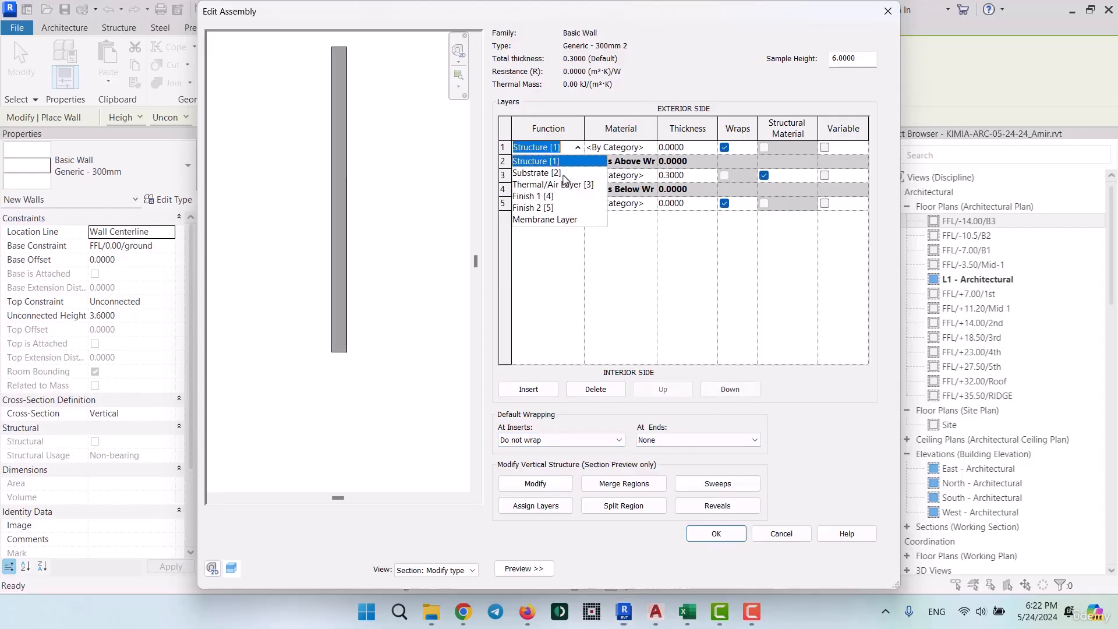
click(547, 208)
- Set both finish layers' thickness to 0.03 and accept the new wall type
click(702, 150)
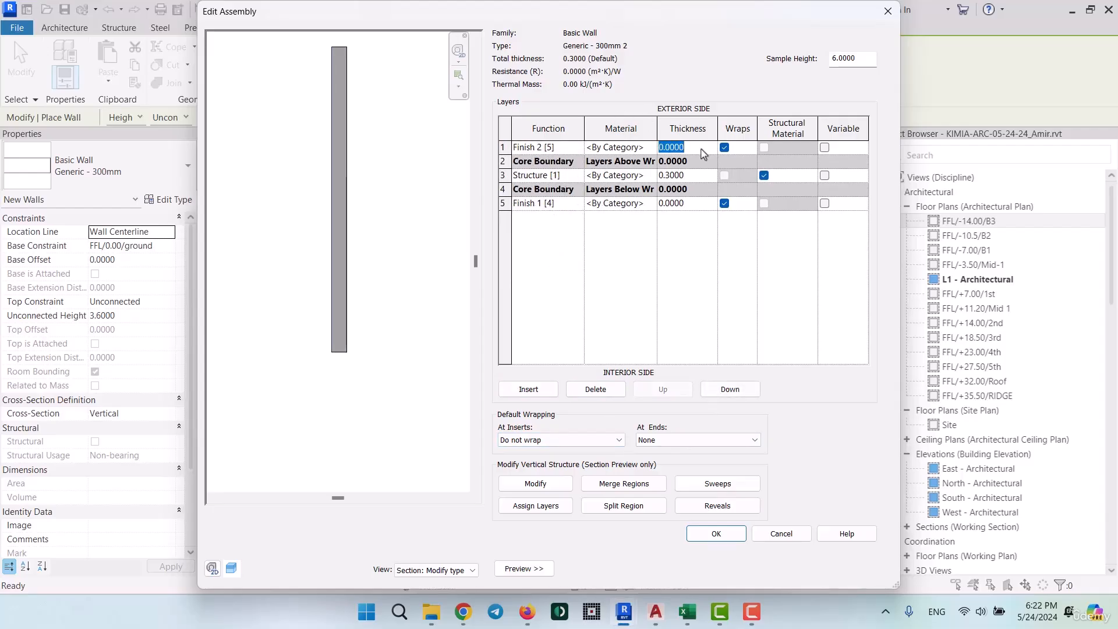
text(0.03)
click(702, 205)
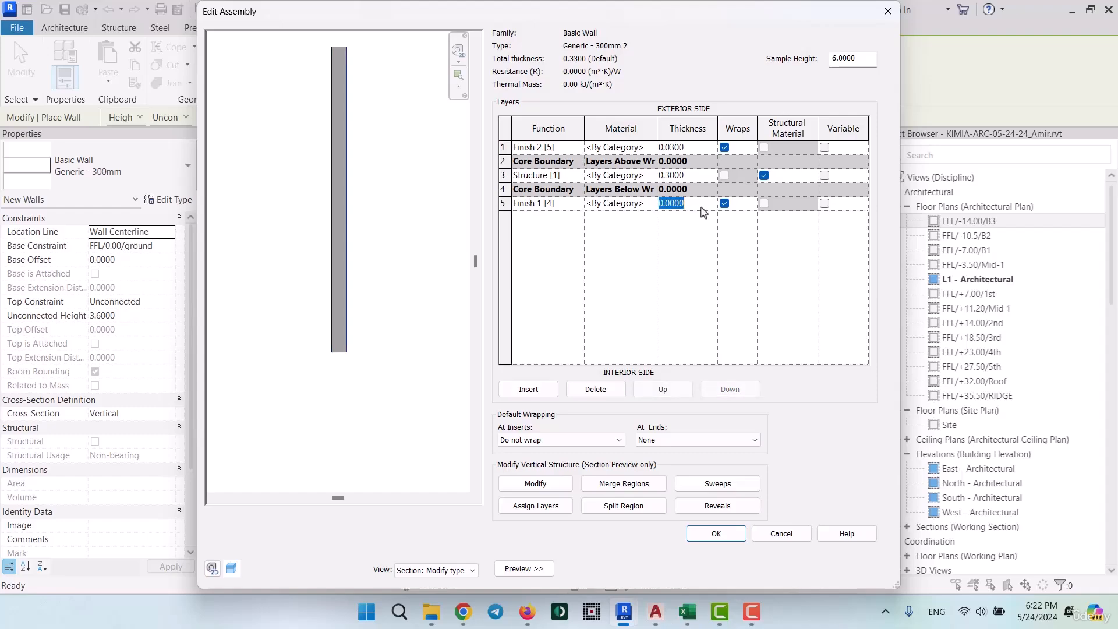
text(0.03)
click(720, 535)
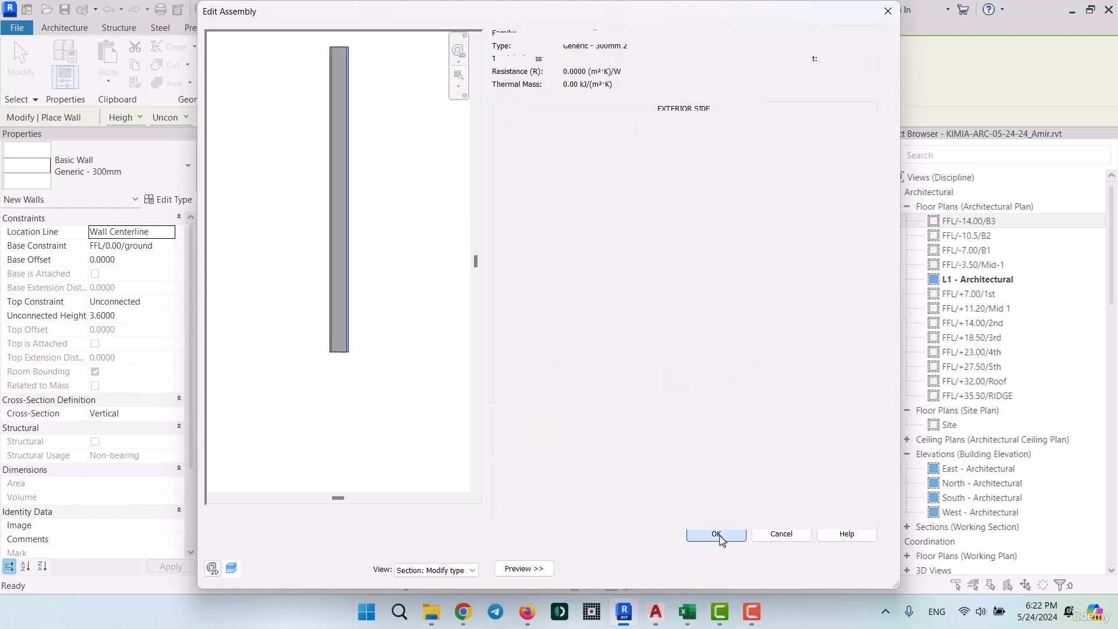
click(722, 590)
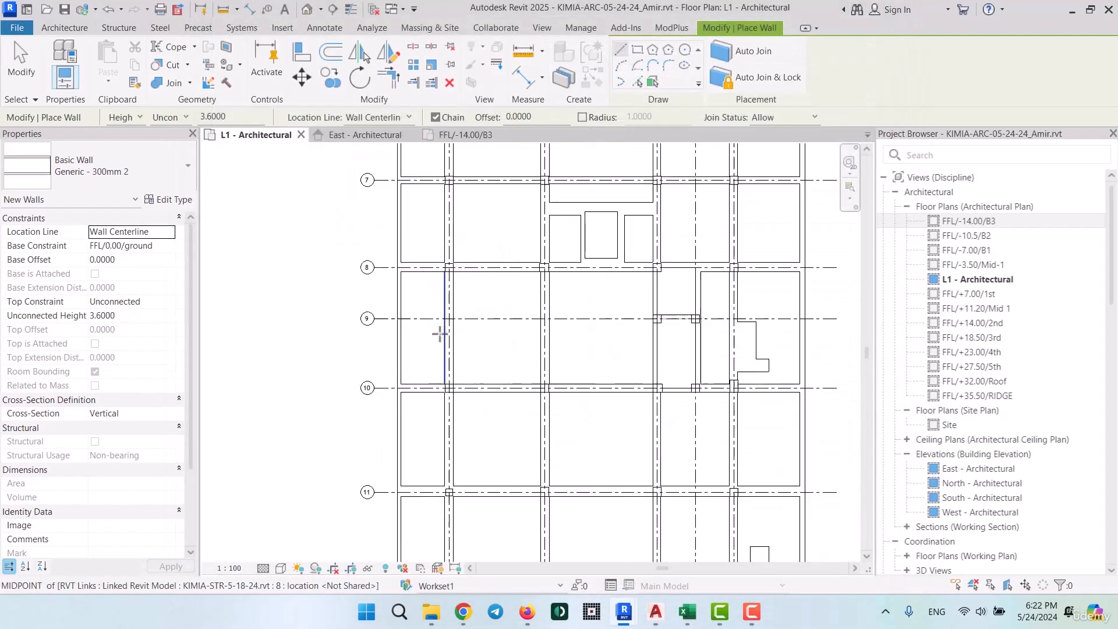
- Draw a horizontal test wall about 6.3 m long between grids 9 and 10 and end the wall command
scroll(439, 333, up, 5)
click(503, 361)
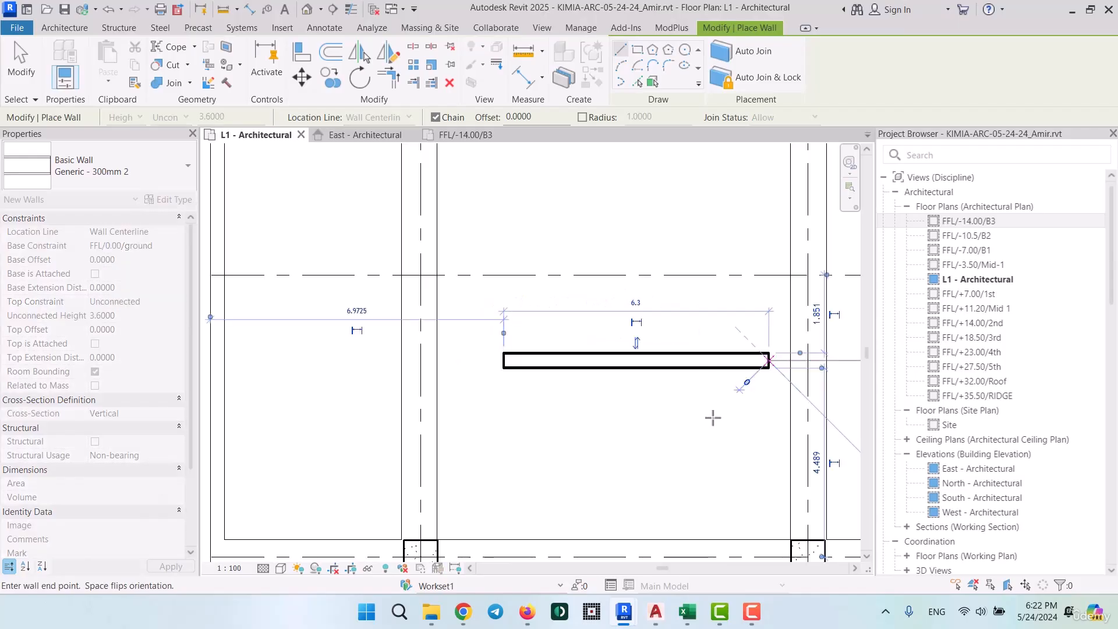
click(769, 360)
key(Escape)
key(Escape)
- Turn on thin line display to inspect the test wall's layers up close
scroll(693, 349, up, 3)
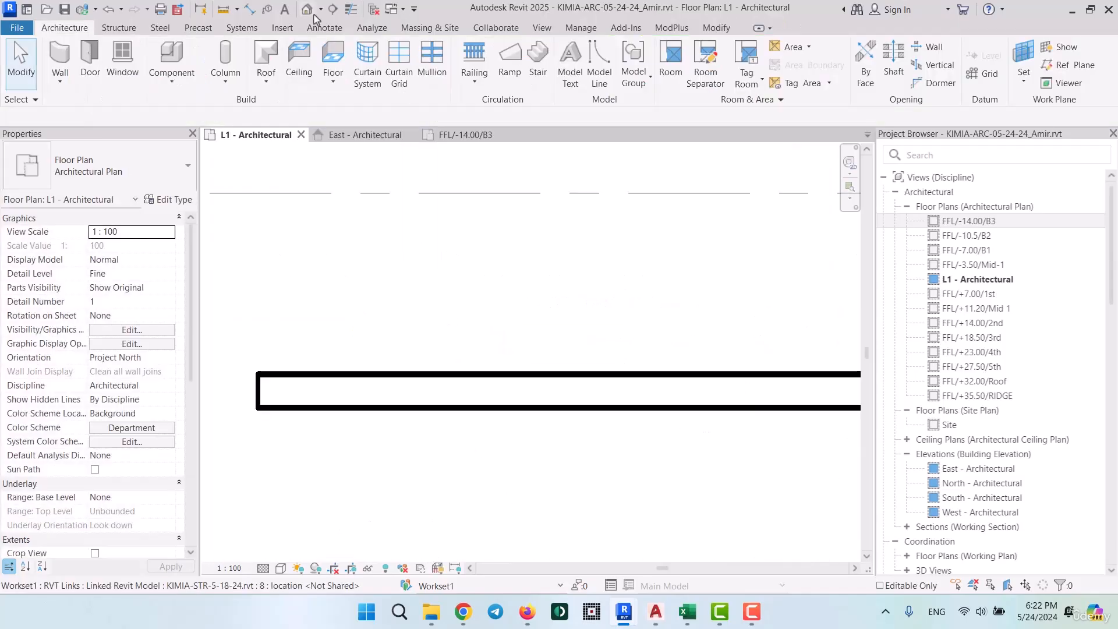
click(352, 9)
scroll(388, 332, down, 2)
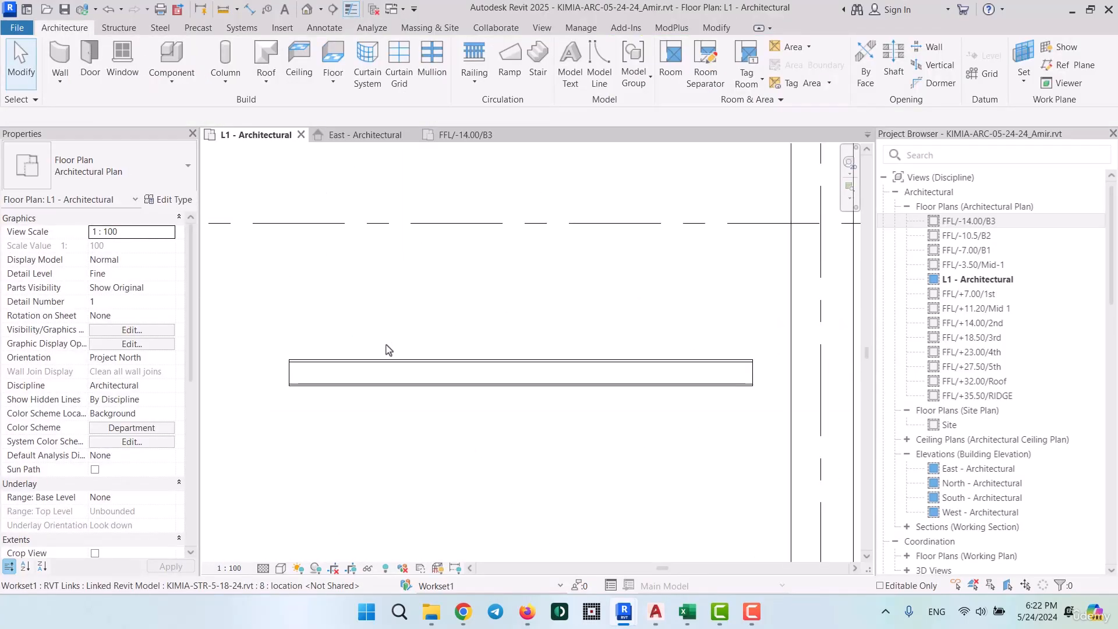
scroll(389, 350, up, 2)
- Review the layer structure and section preview of the test wall's type, leaving its settings as they are
click(459, 385)
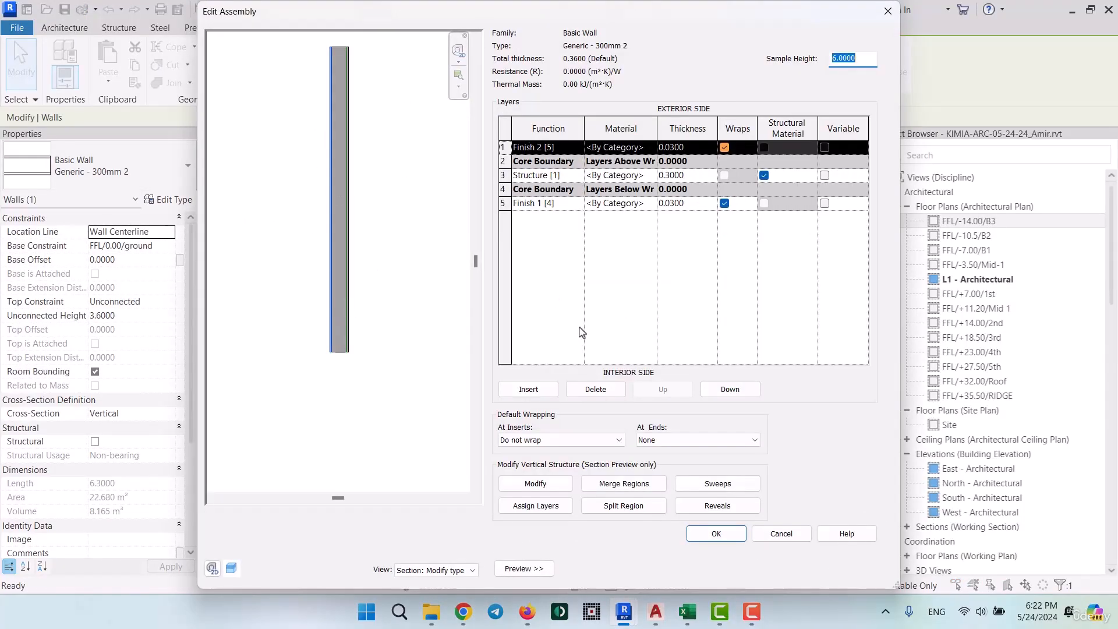
click(887, 12)
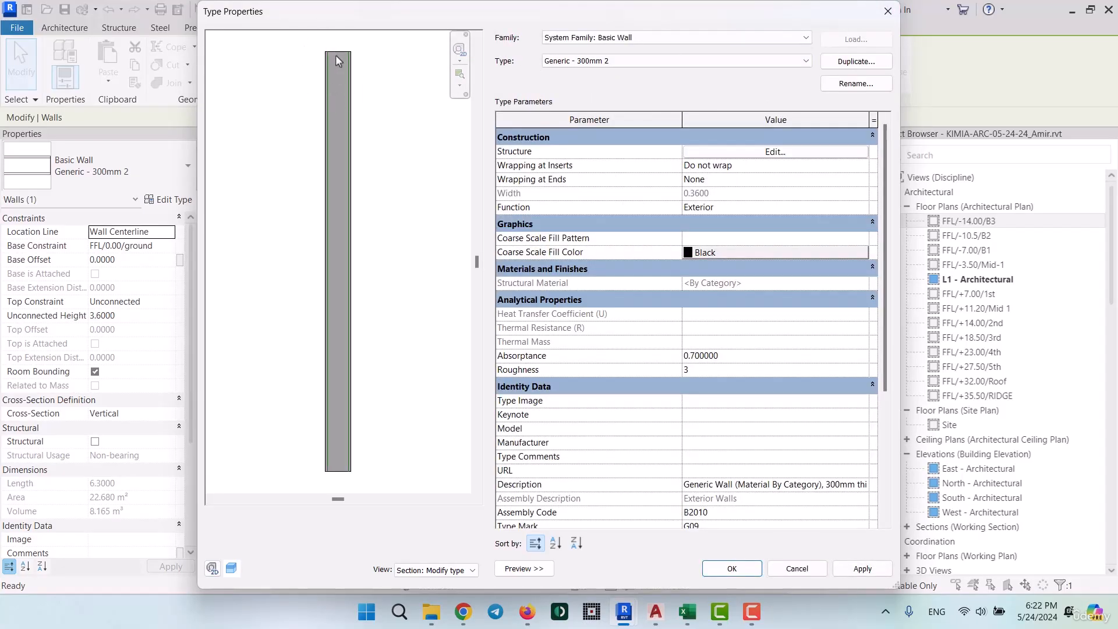
click(887, 11)
scroll(619, 255, down, 4)
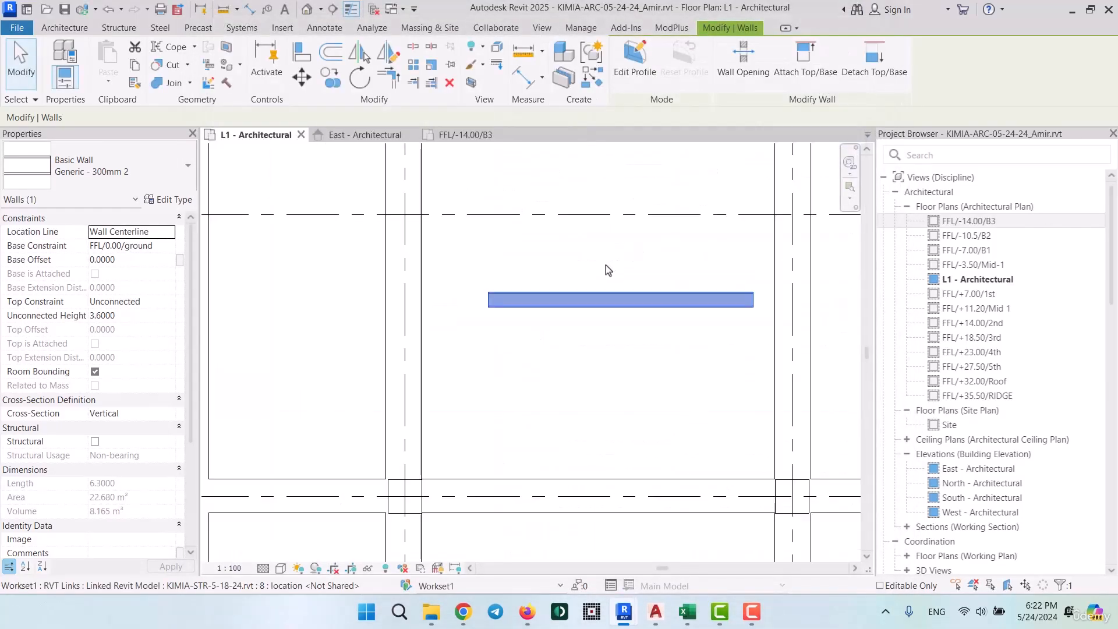
- Delete the test wall between grids 9 and 10
click(645, 350)
click(654, 303)
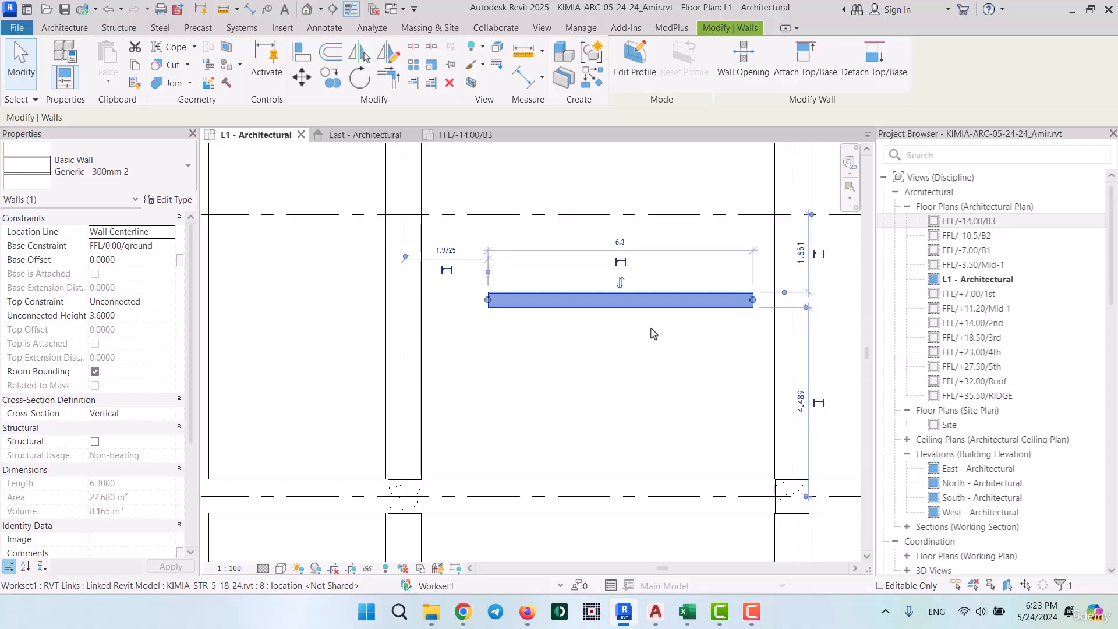
key(Delete)
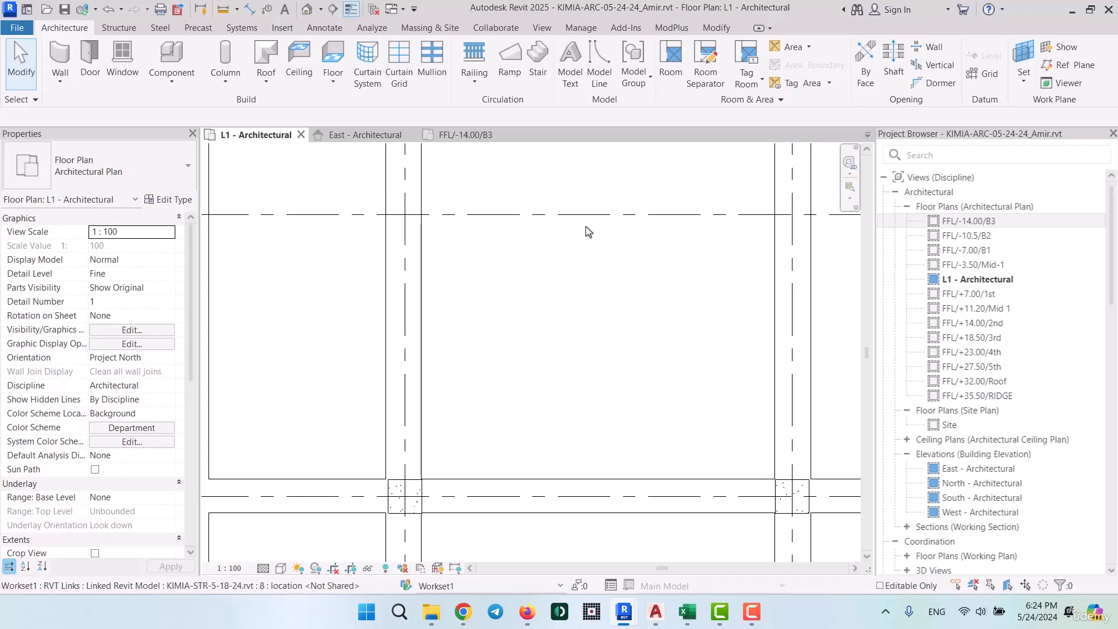
- Copy the name of the FFL/0.00/ground level from the East elevation
scroll(518, 259, down, 8)
middle_drag(753, 255, 703, 393)
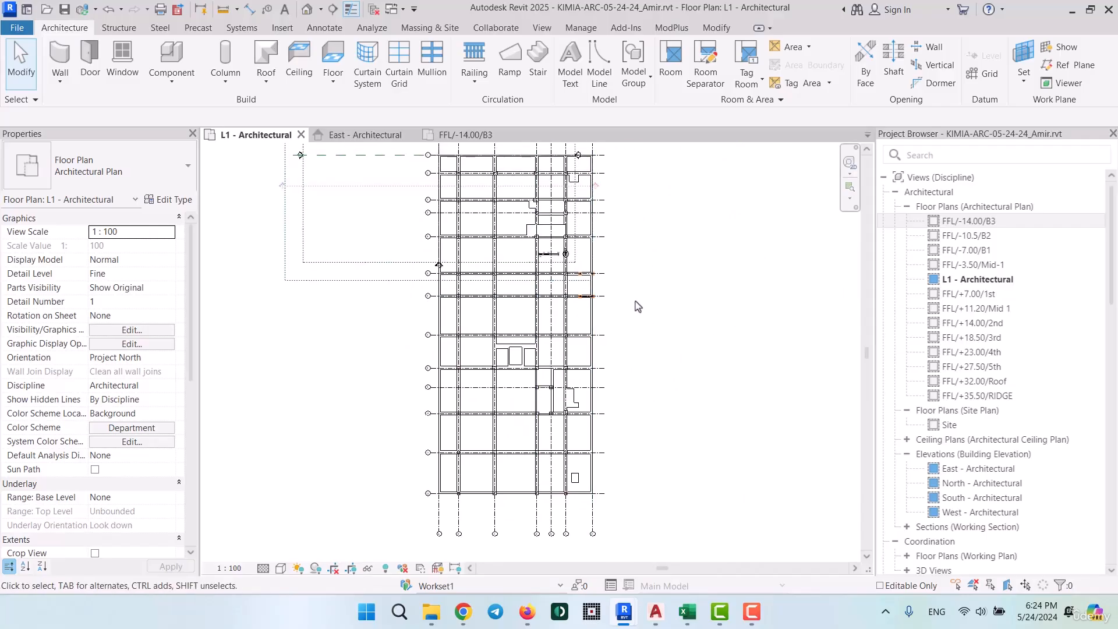
click(365, 134)
scroll(446, 268, down, 5)
middle_drag(449, 489, 514, 315)
middle_drag(553, 457, 569, 263)
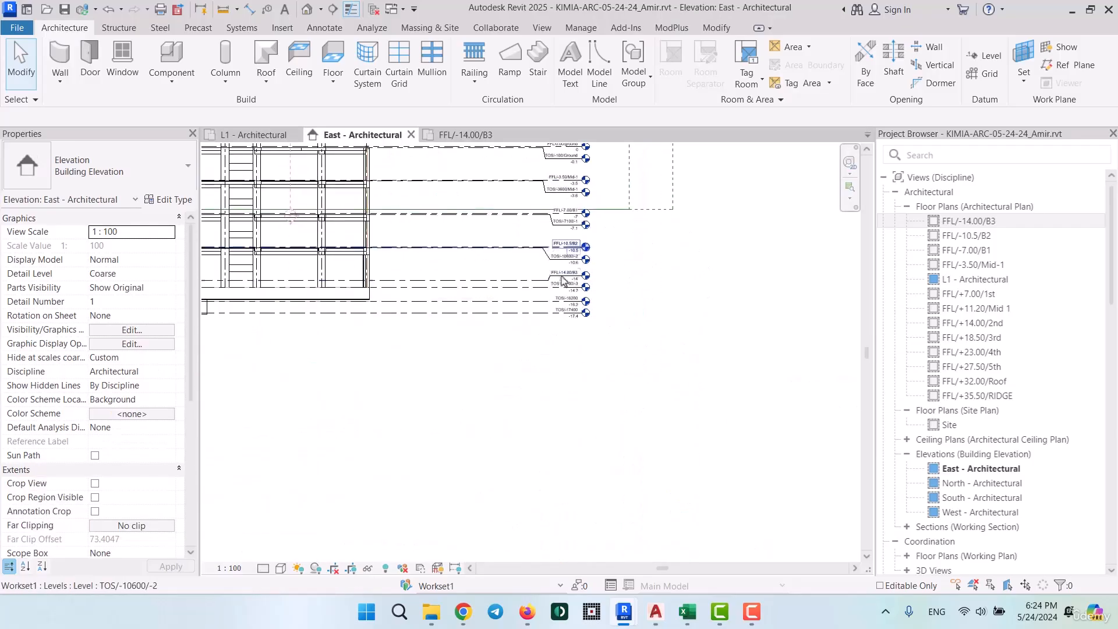
scroll(575, 272, up, 4)
scroll(585, 235, up, 1)
middle_drag(612, 221, 616, 520)
middle_drag(562, 276, 589, 390)
scroll(597, 294, up, 3)
double_click(615, 326)
key(ctrl+c)
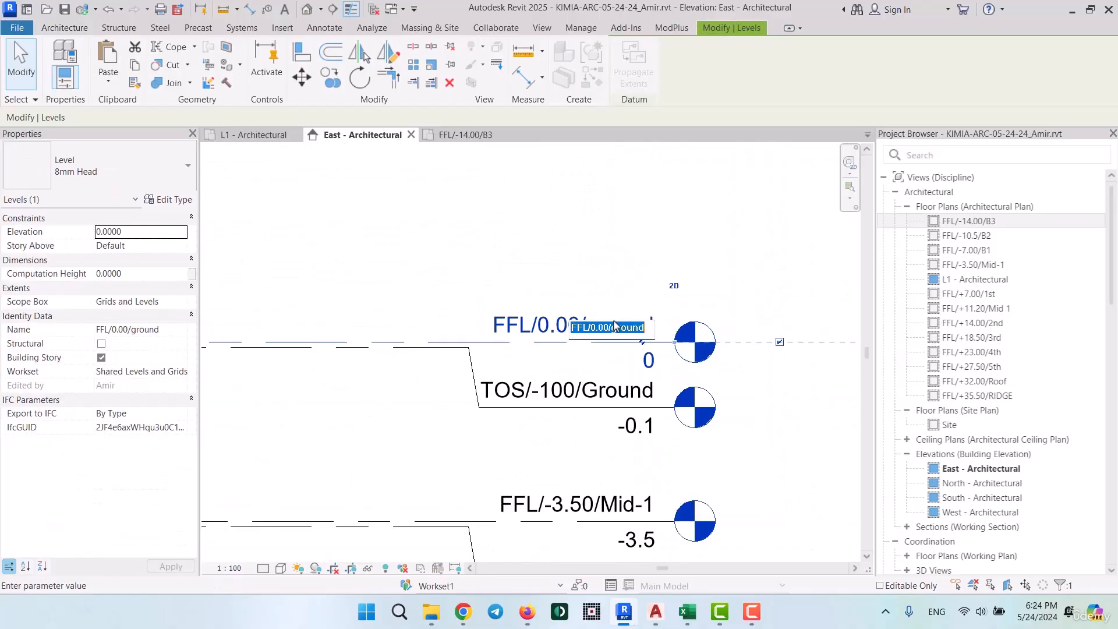
- Rename the L1 - Architectural floor plan as FFL/0.00/ground using the copied level name
click(955, 280)
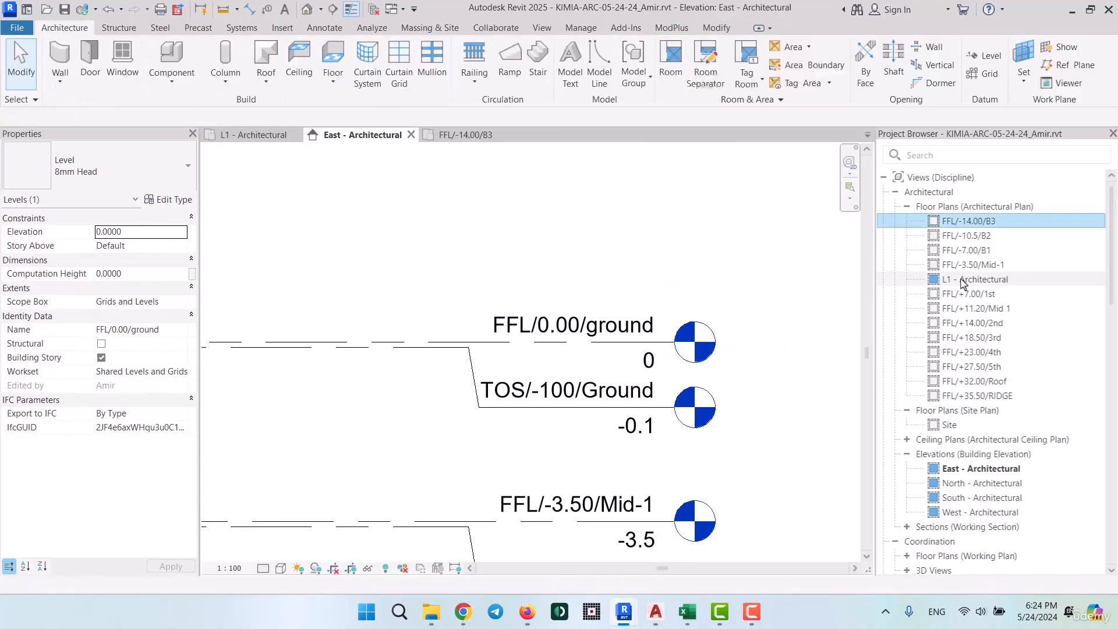
click(956, 282)
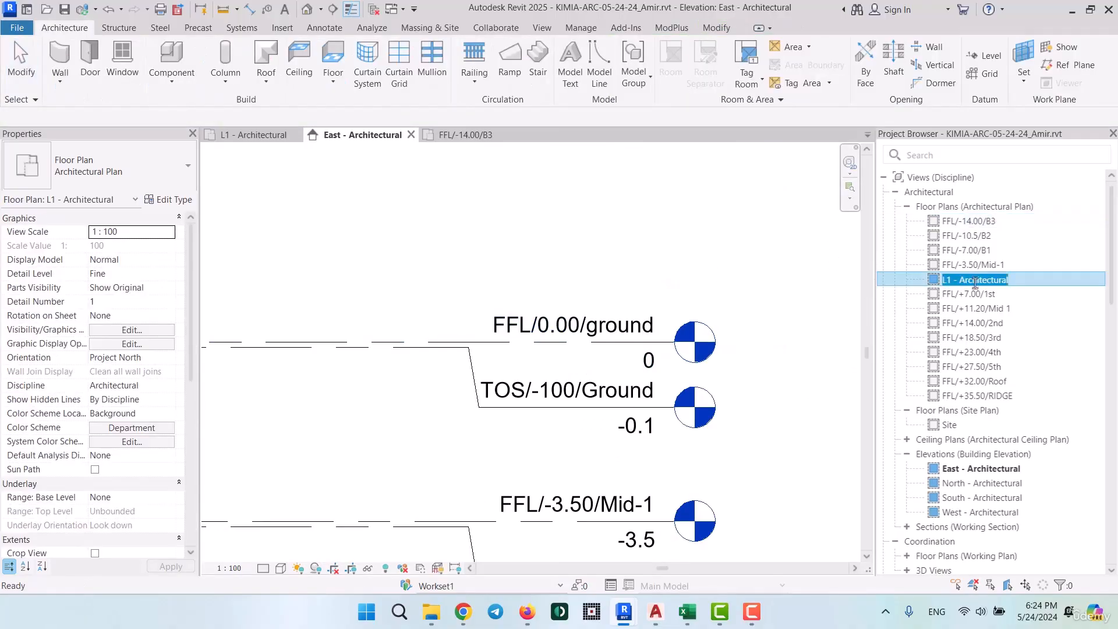
key(ctrl+v)
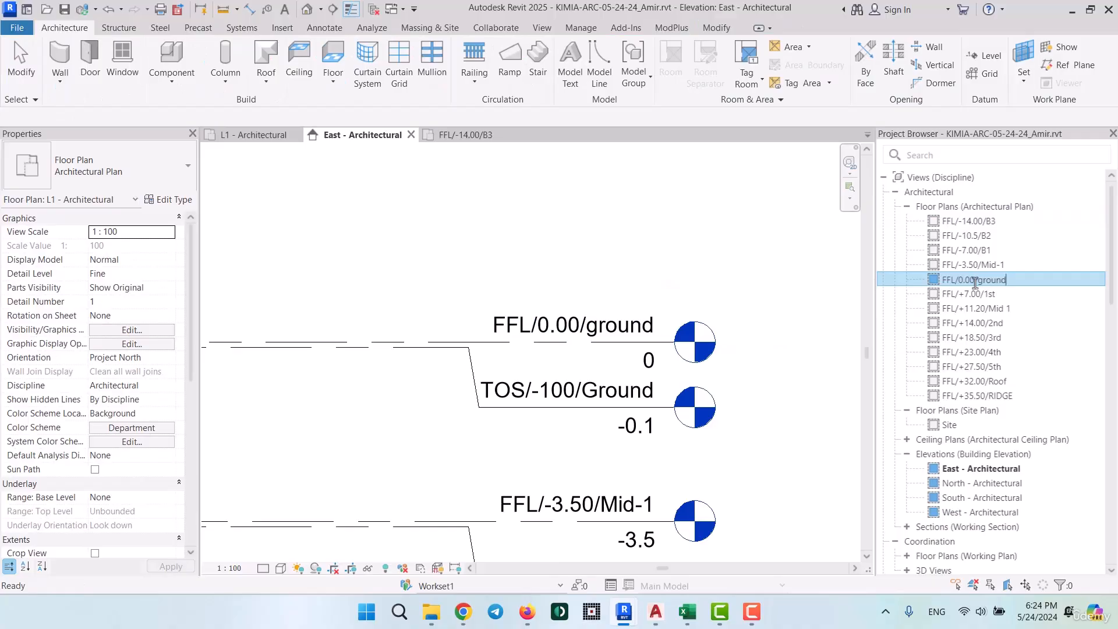
key(Return)
click(806, 260)
- Import Ground Floor-Arc.dwg from the DWG To Revit folder into the FFL/0.00/ground floor plan, in meters with origin-to-internal-origin positioning
scroll(748, 254, down, 5)
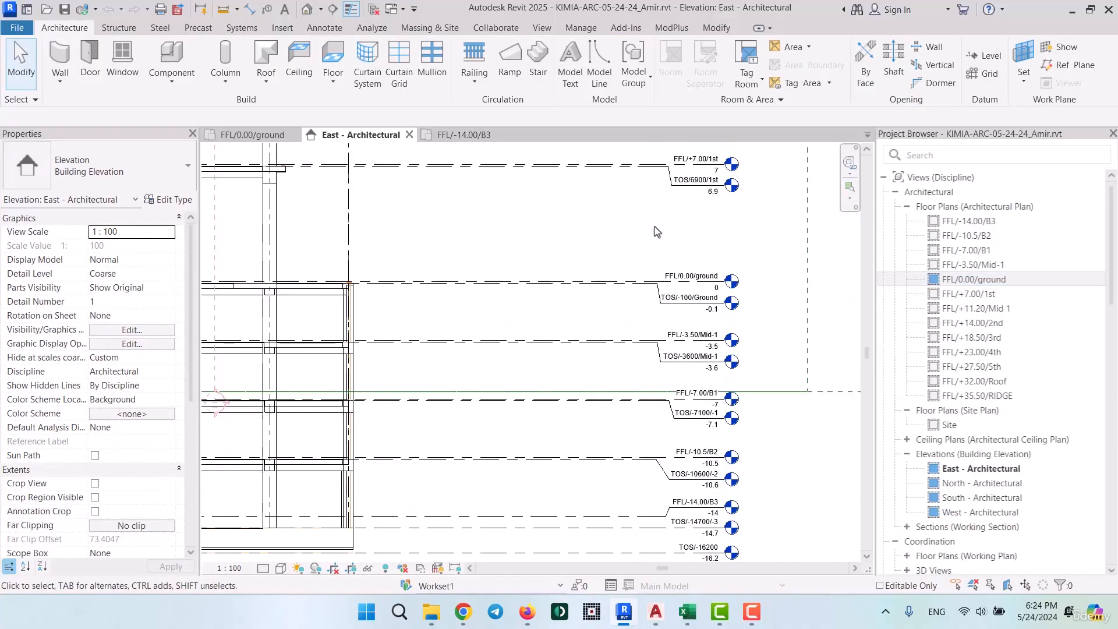
click(265, 137)
middle_drag(695, 353, 690, 346)
click(282, 27)
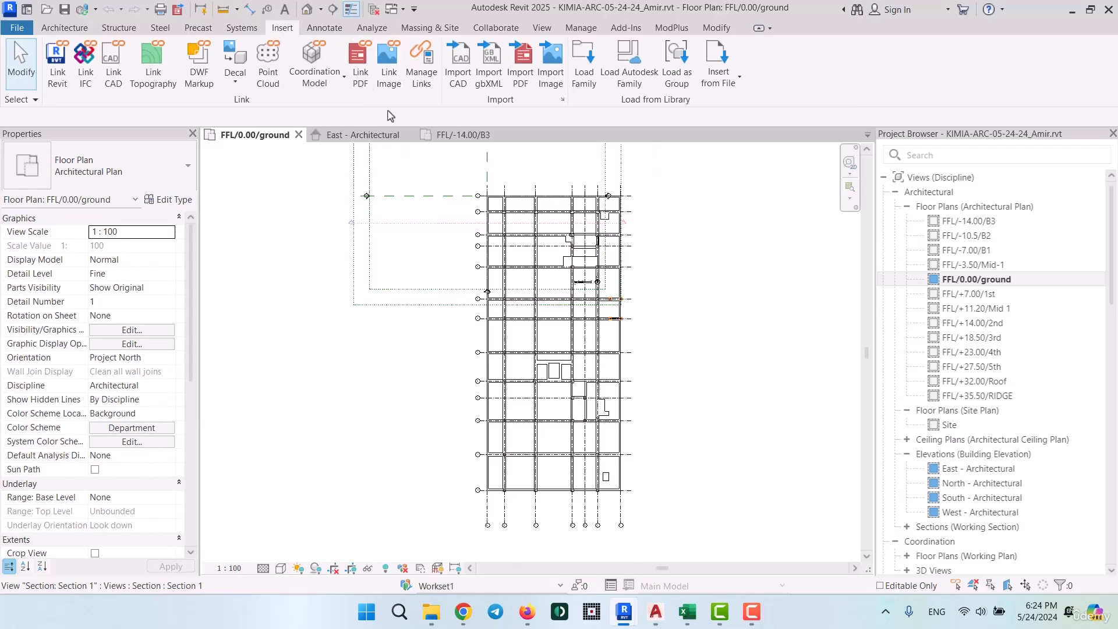
click(458, 63)
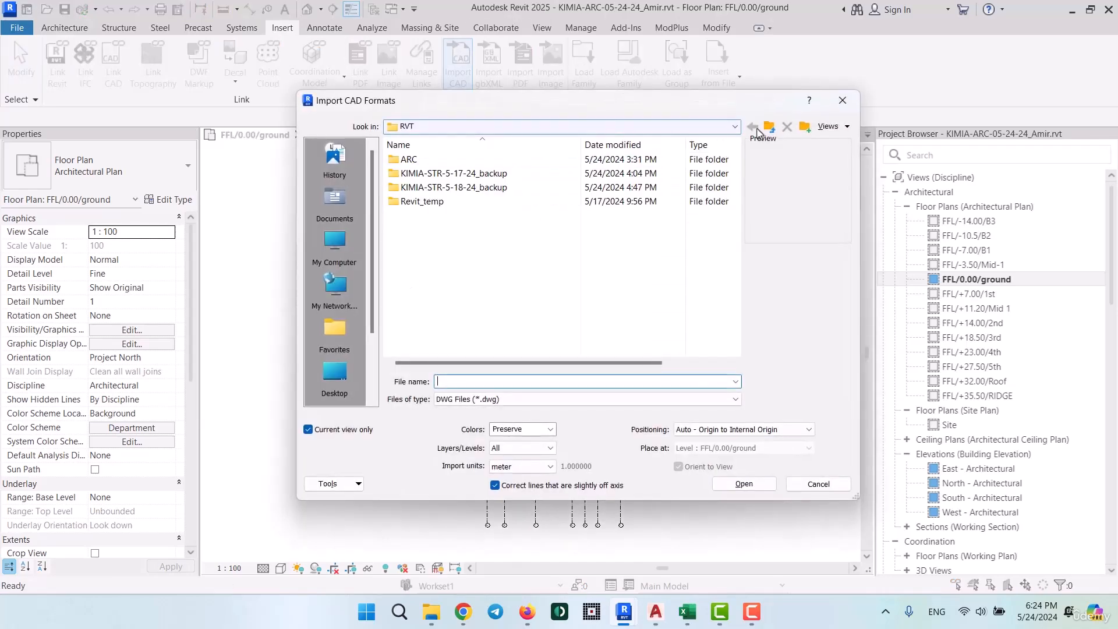
click(769, 128)
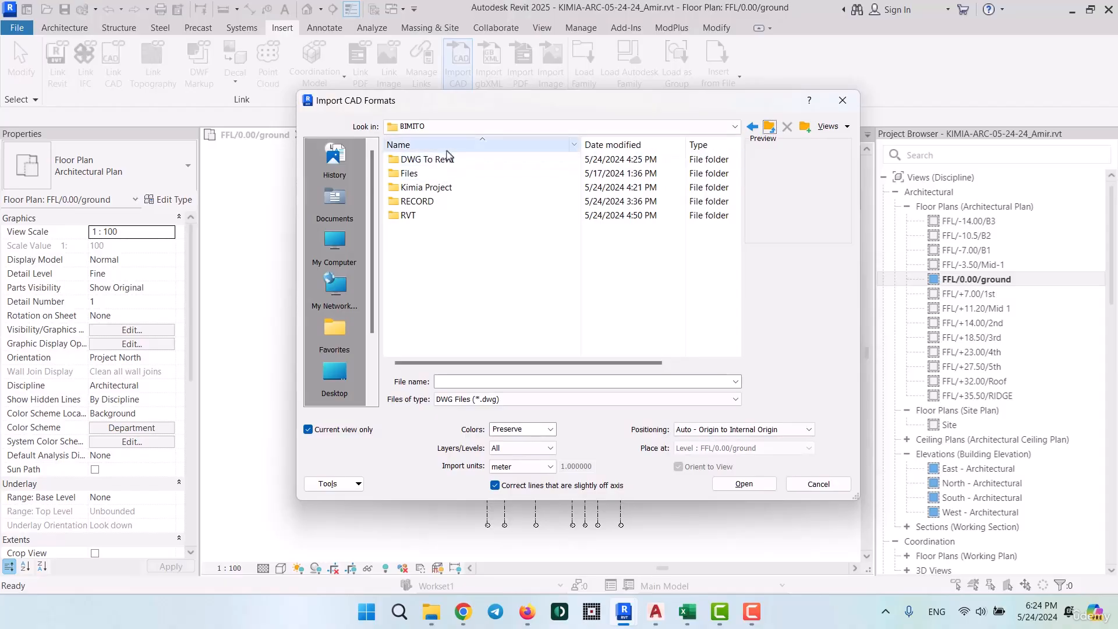
double_click(449, 159)
click(443, 187)
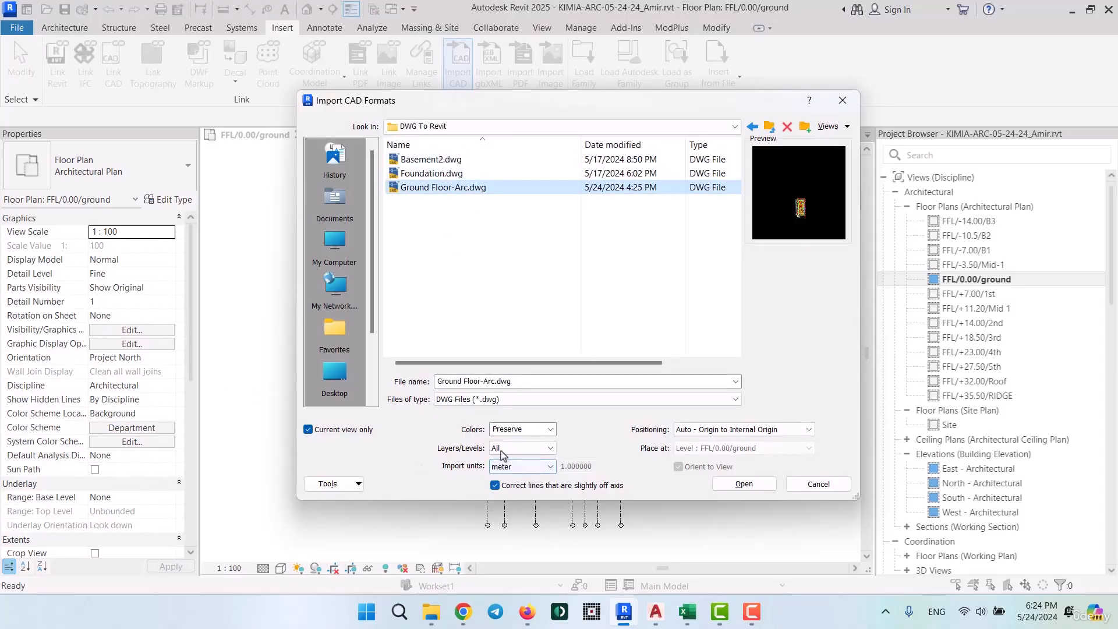
click(747, 485)
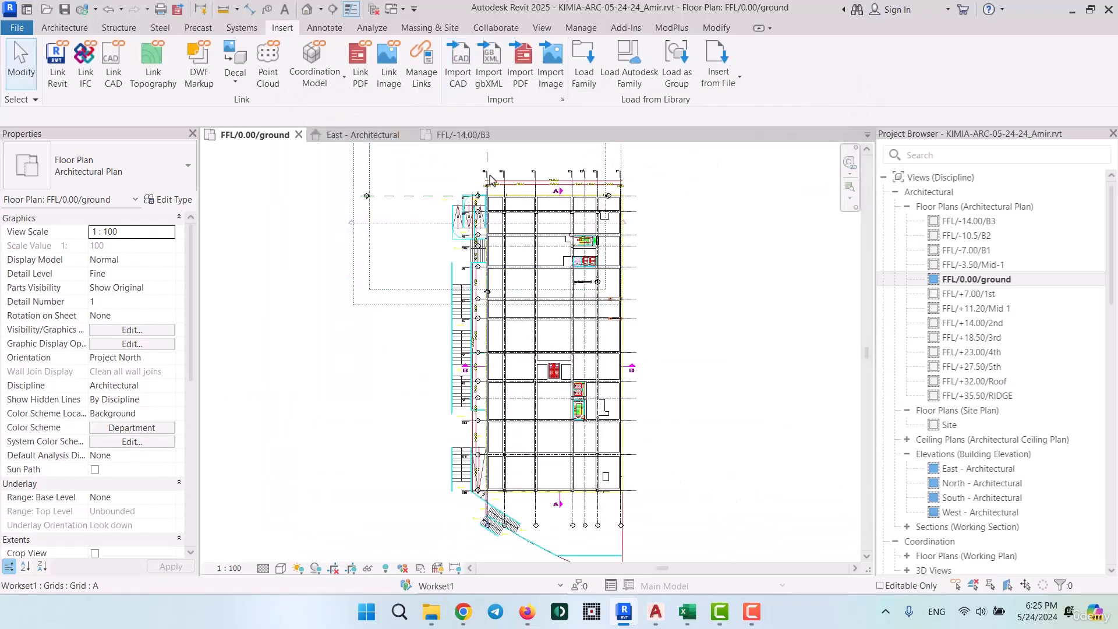
- Turn off the Scope Boxes annotation category in the visibility overrides of the FFL/0.00/ground floor plan
scroll(494, 176, up, 3)
scroll(511, 238, down, 3)
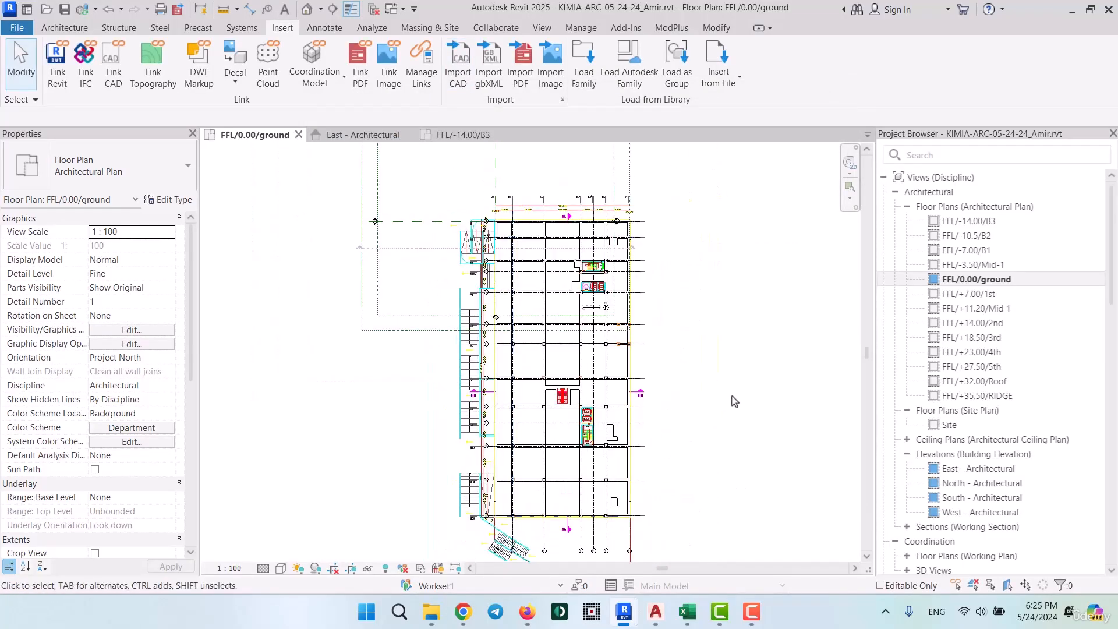
scroll(709, 417, up, 2)
key(v)
key(g)
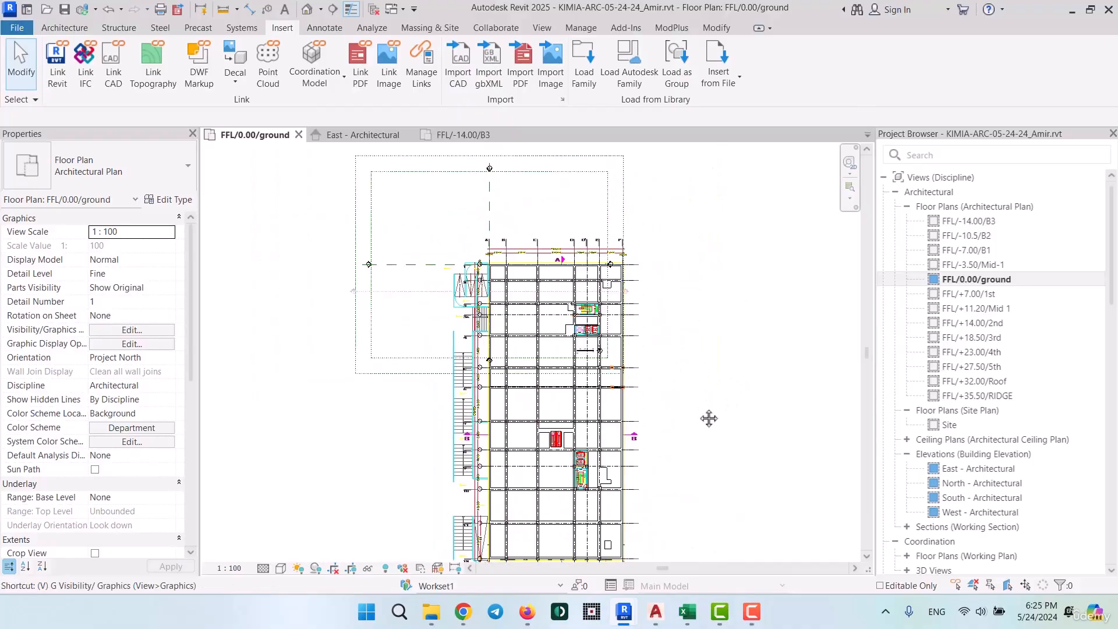
click(403, 112)
click(382, 241)
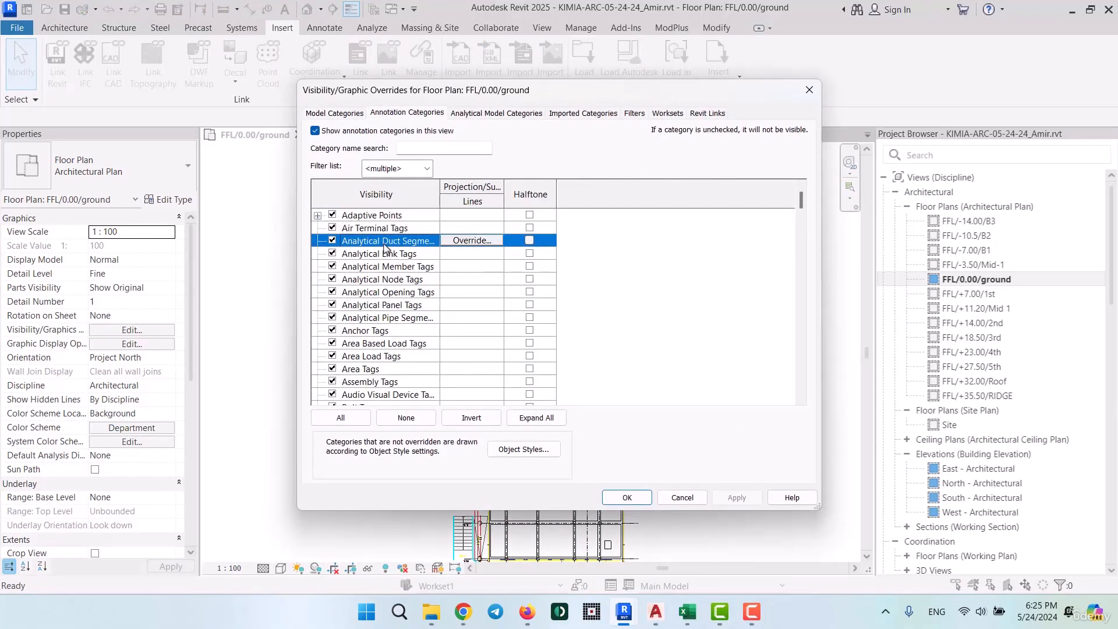
key(s)
scroll(356, 315, down, 2)
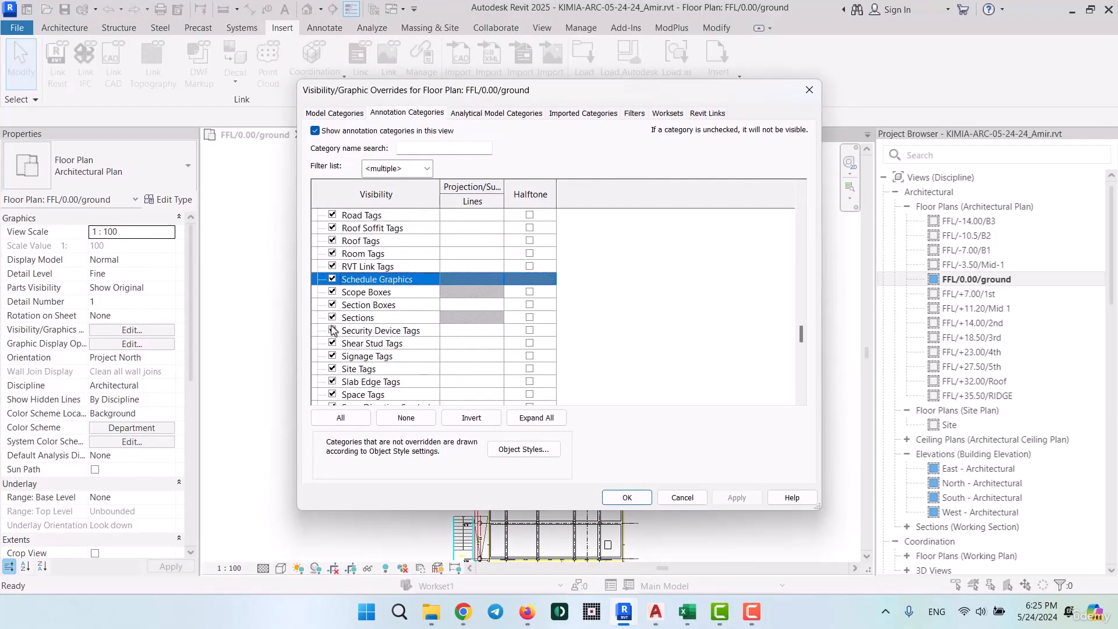
click(332, 292)
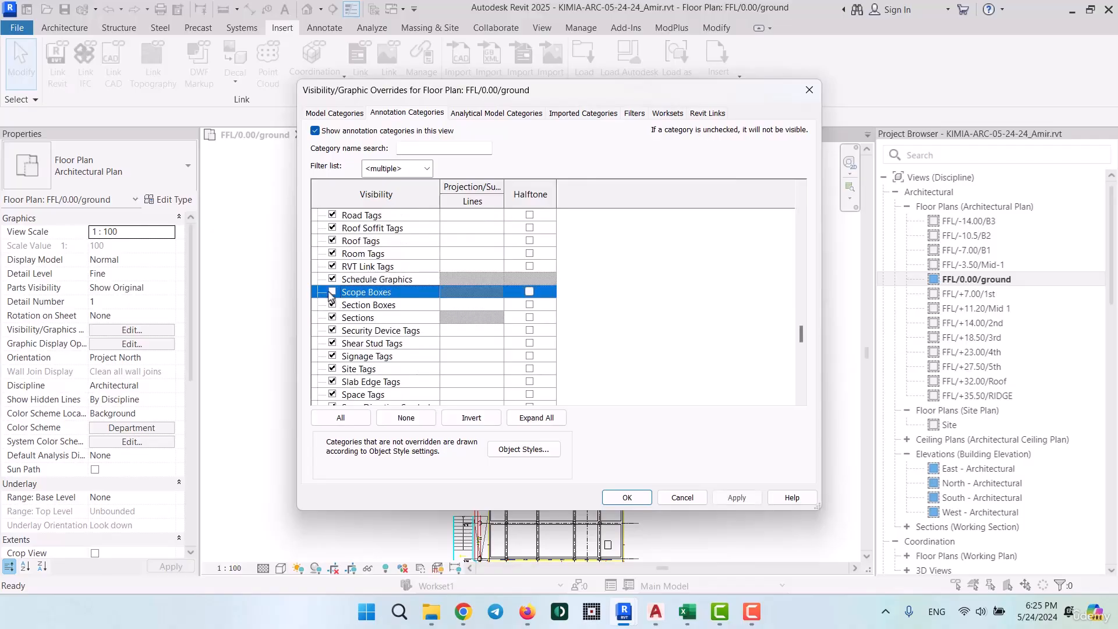
- Turn off the Reference Planes annotation category as well and apply the view's visibility overrides
scroll(343, 285, up, 3)
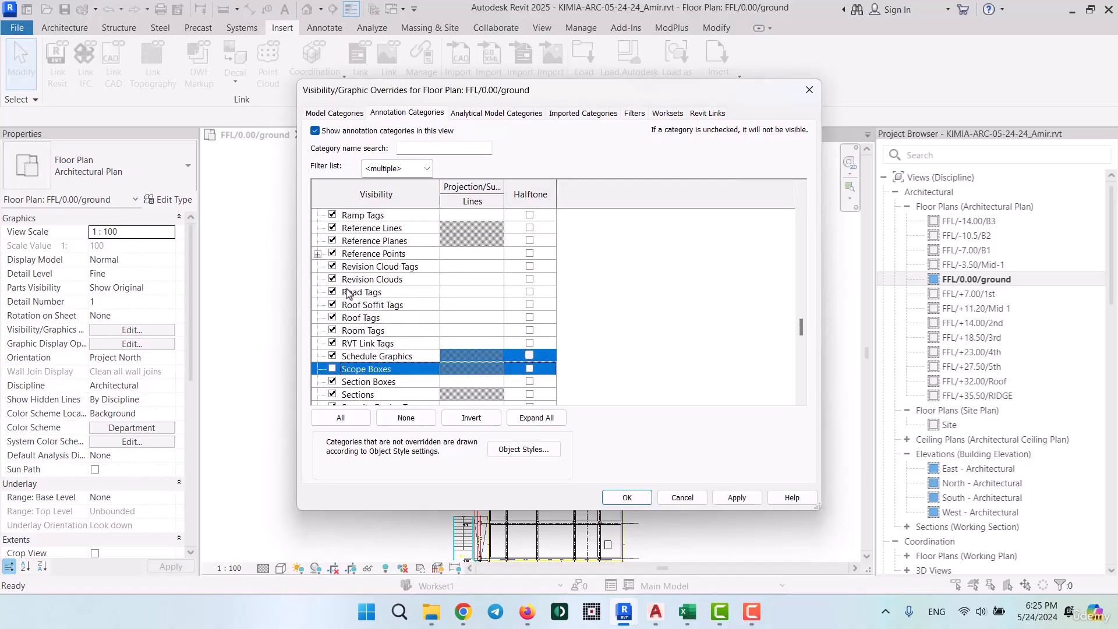
scroll(348, 293, up, 1)
click(332, 267)
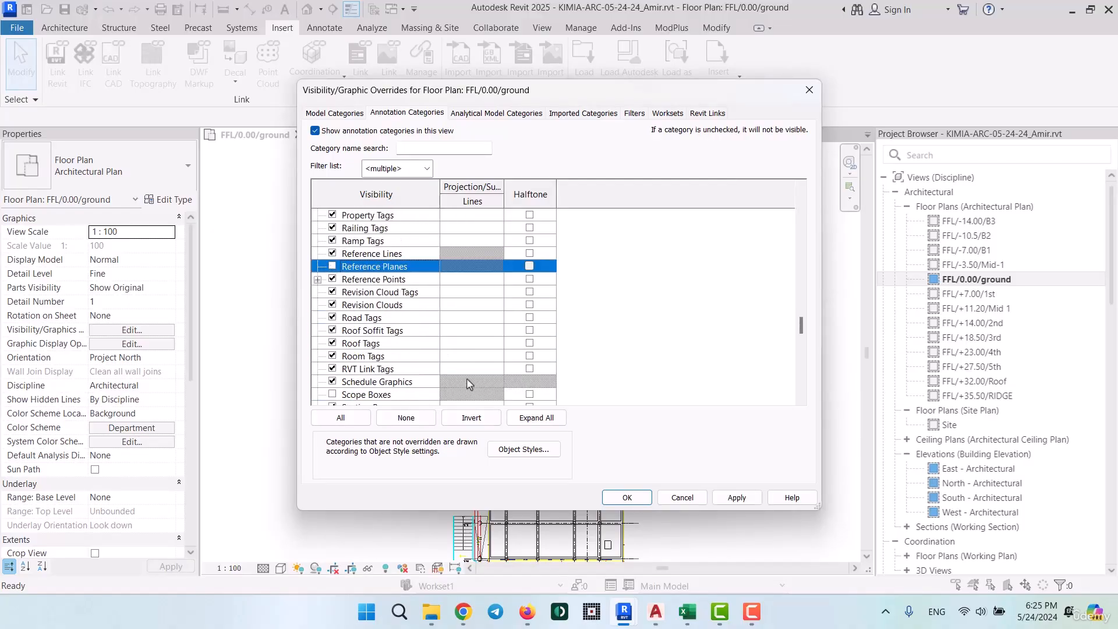
click(606, 497)
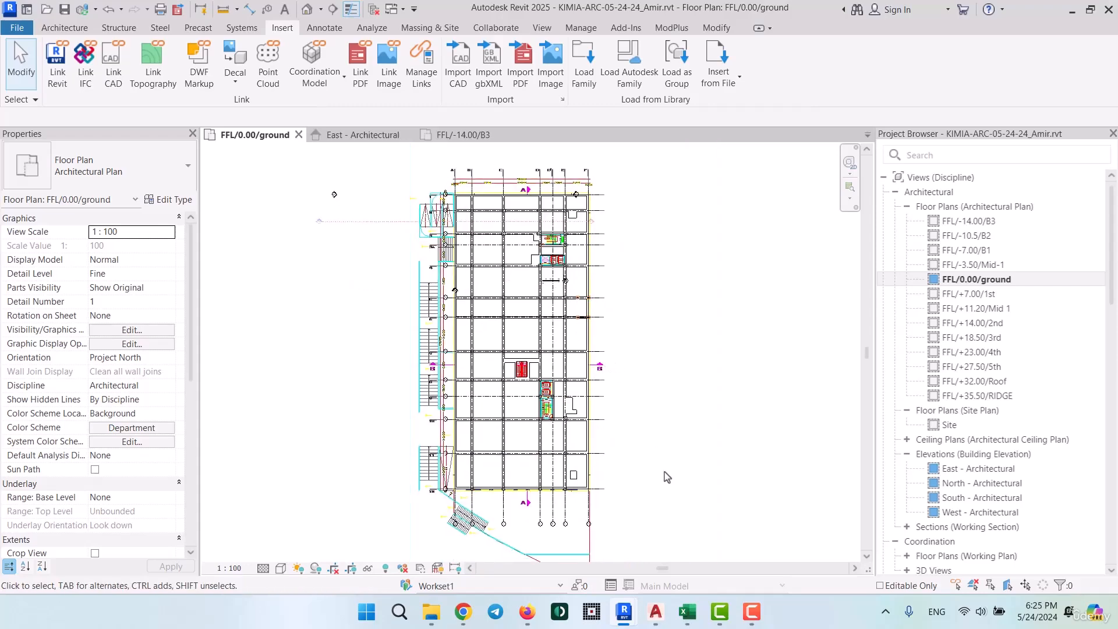
- Check how the imported ground floor drawing aligns with the linked structural model around the grids, stairs and elevator shafts
scroll(639, 284, down, 2)
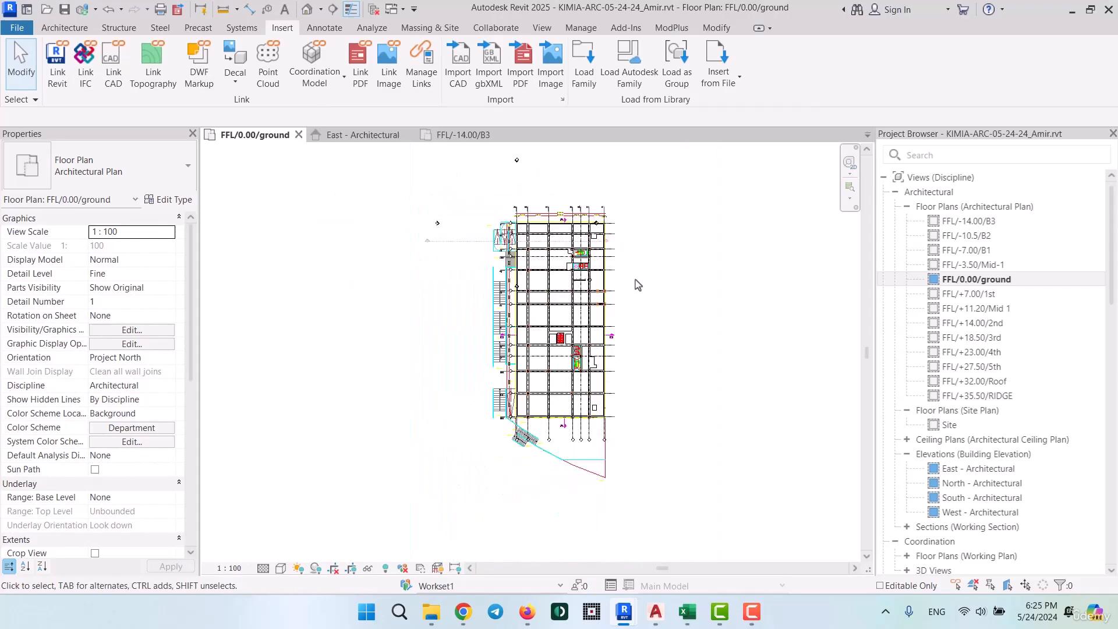
scroll(558, 274, up, 3)
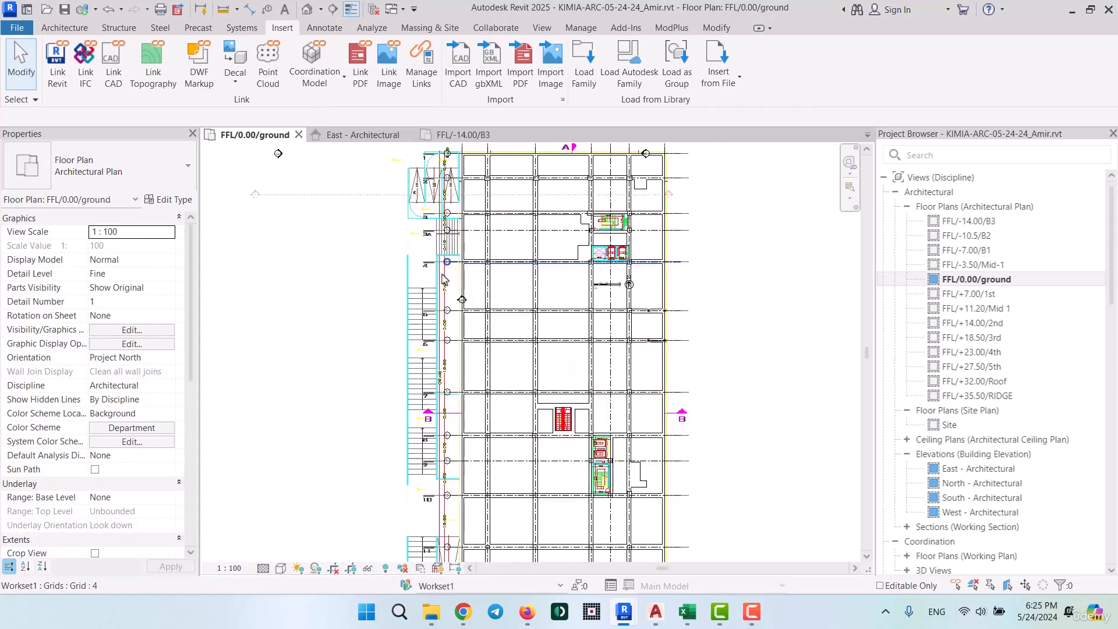
scroll(443, 277, up, 2)
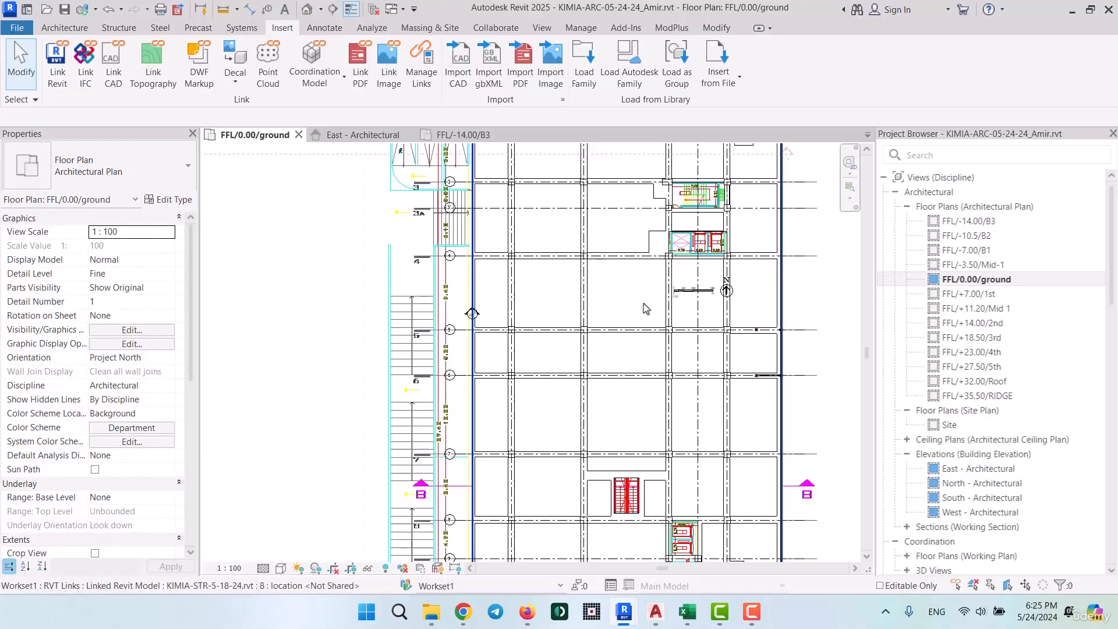
scroll(699, 274, up, 6)
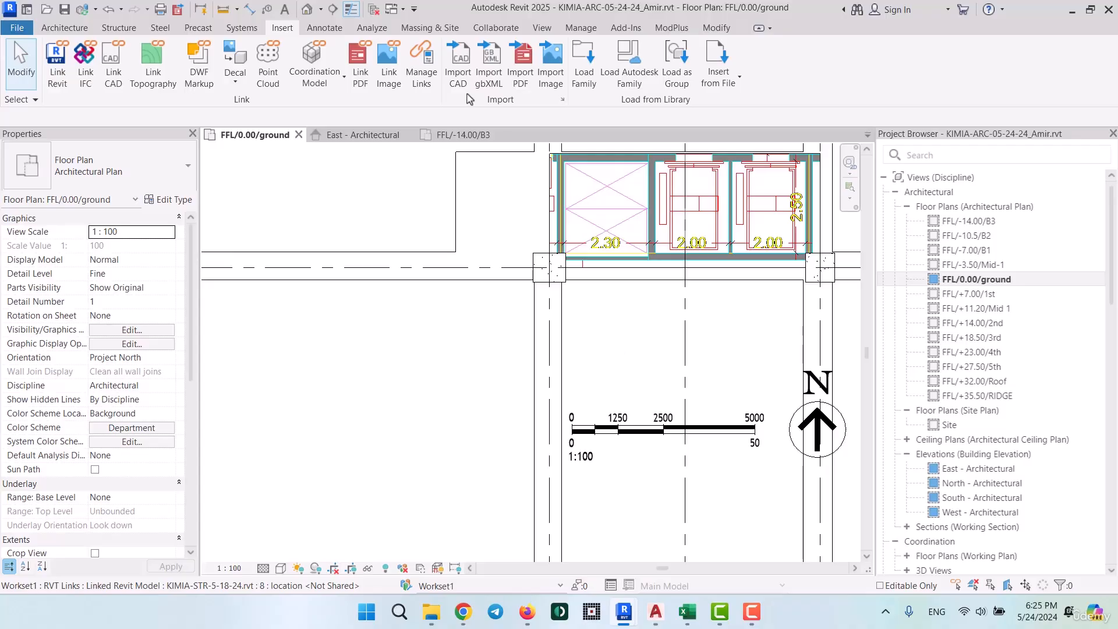
scroll(524, 347, down, 5)
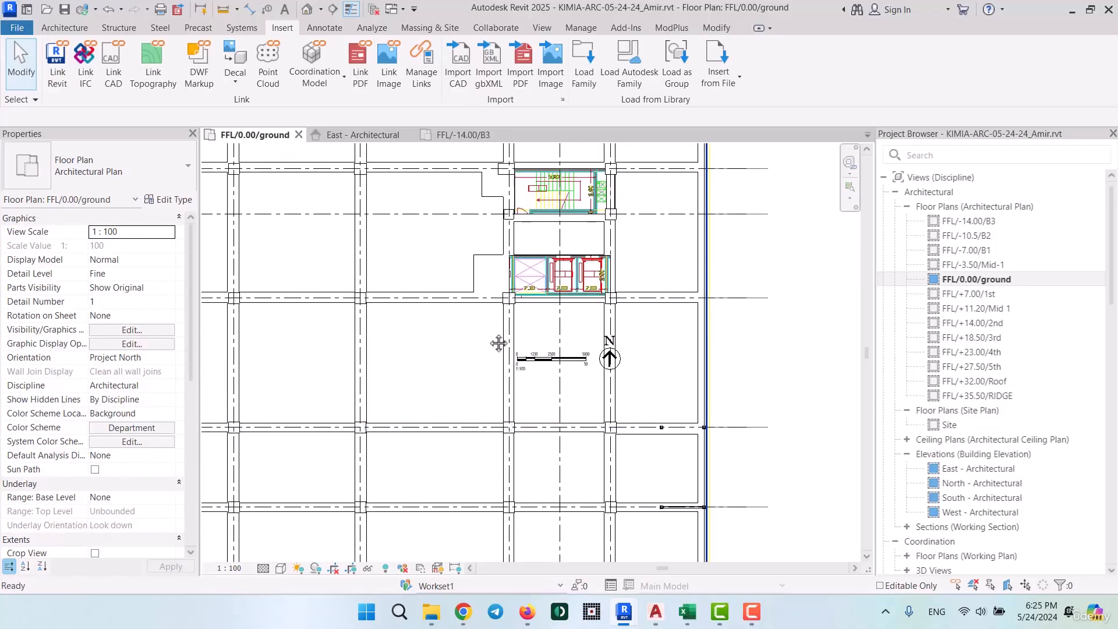
- Switch to AutoCAD and examine the ground floor walls and neighbouring floor layouts in the 001105-kimiatejarat-architectural plans drawing
mouse_move(656, 611)
click(493, 542)
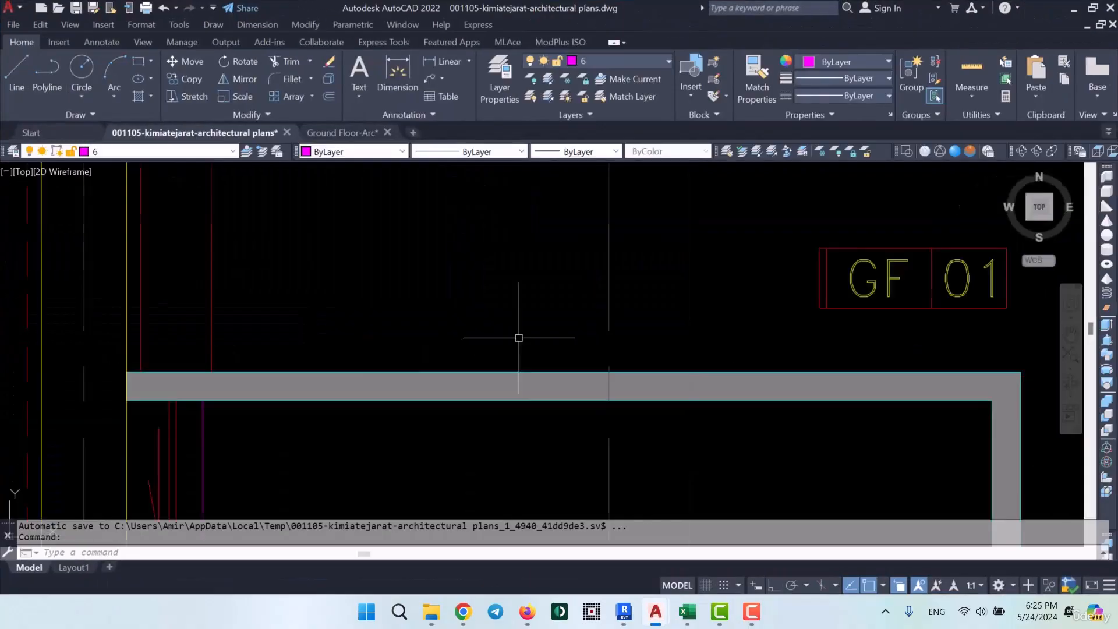
scroll(519, 337, down, 10)
scroll(670, 286, up, 10)
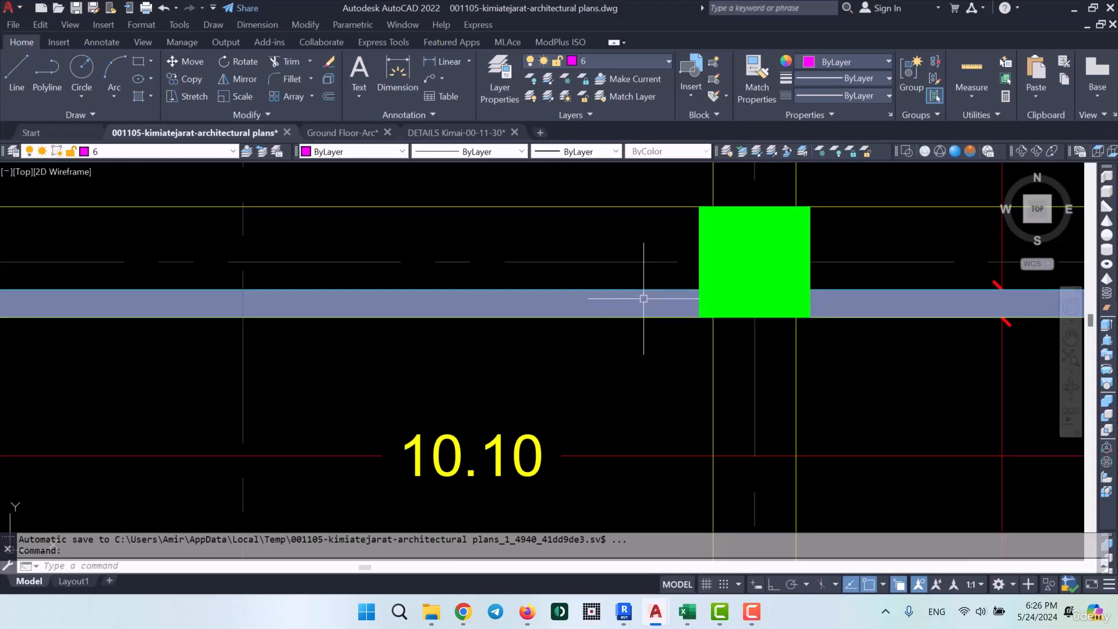
scroll(644, 295, down, 5)
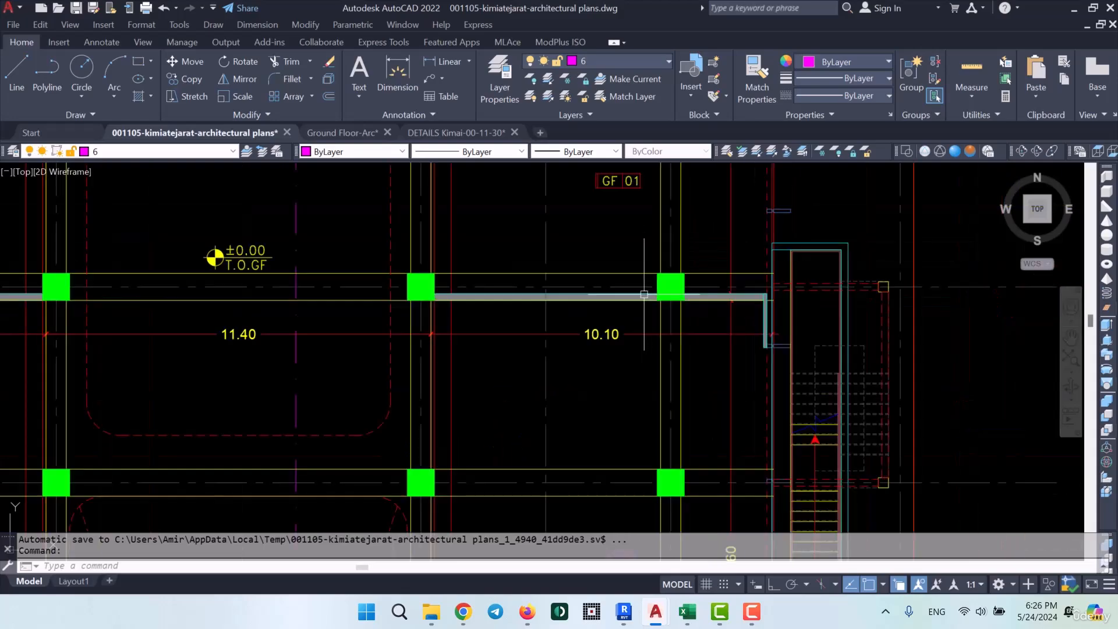
scroll(644, 294, down, 5)
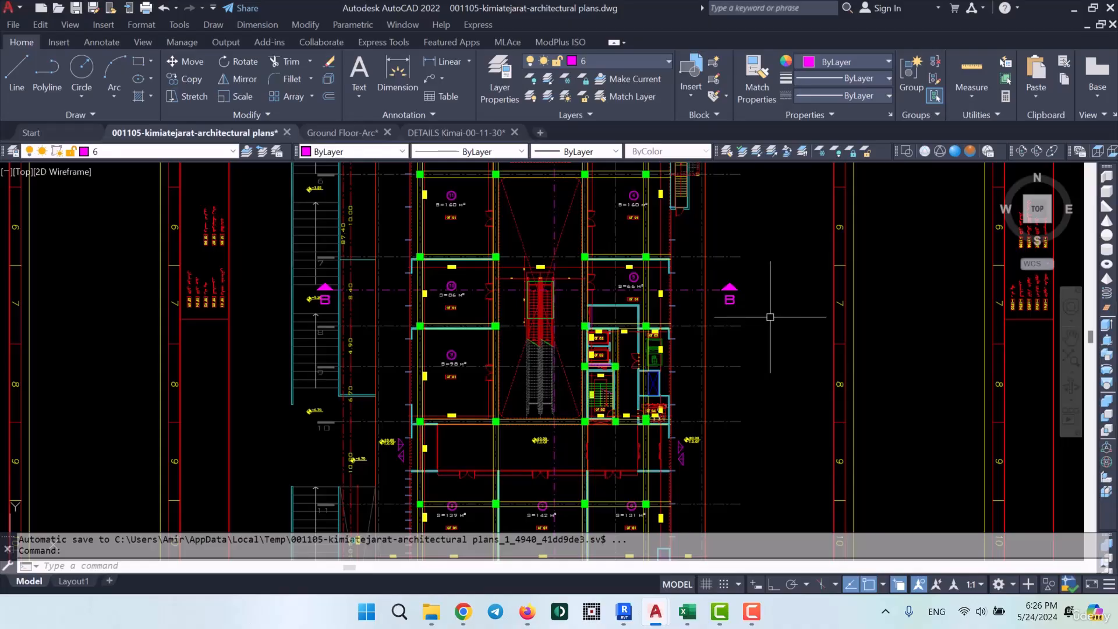
scroll(655, 250, down, 3)
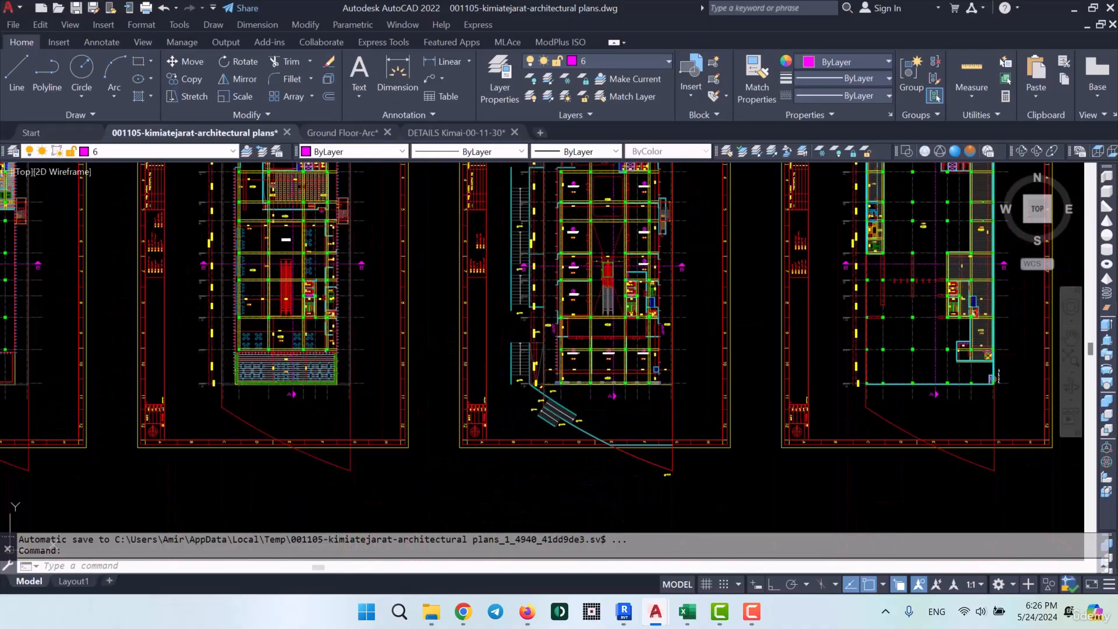
middle_drag(655, 249, 653, 324)
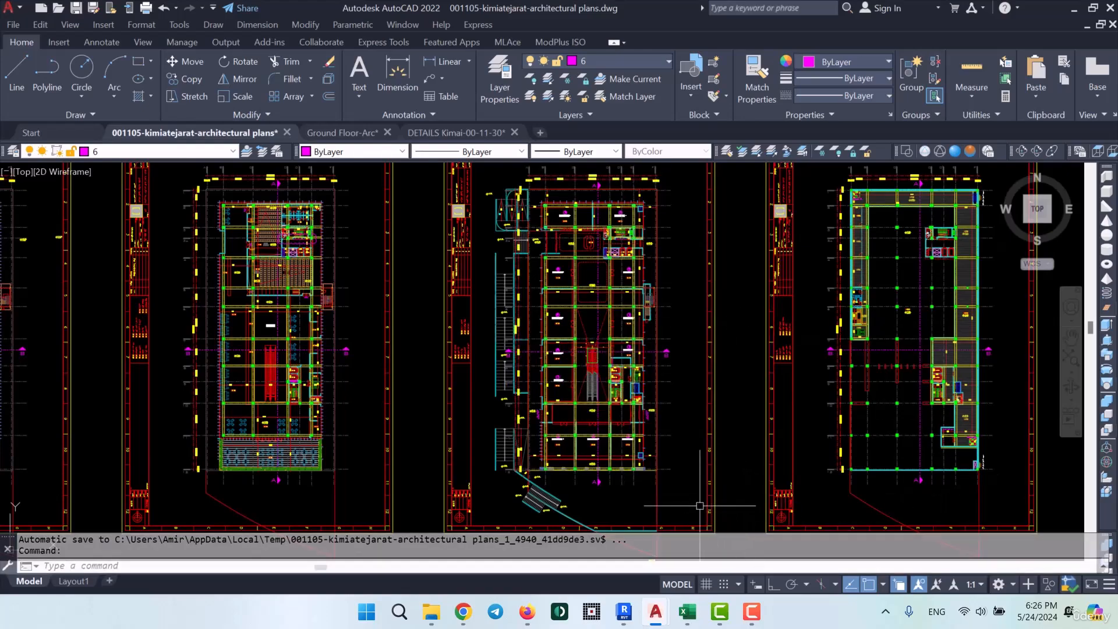
- Switch to the finishes workbook in Excel and review the space names with their flooring, skirting and wall columns
mouse_move(687, 610)
click(681, 551)
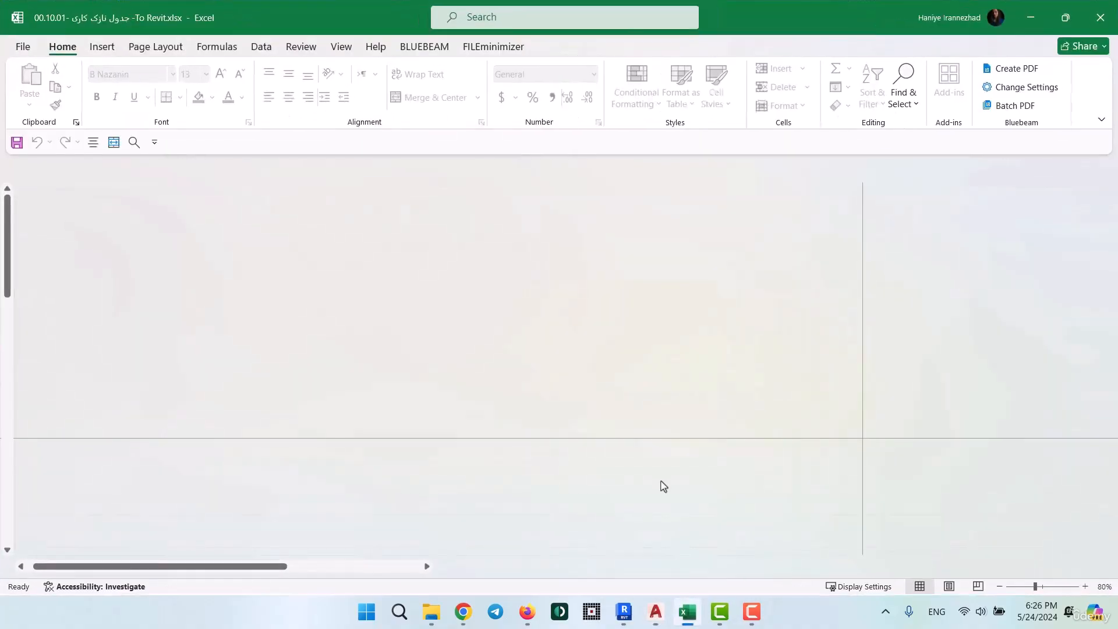
ctrl+scroll(590, 357, down, 3)
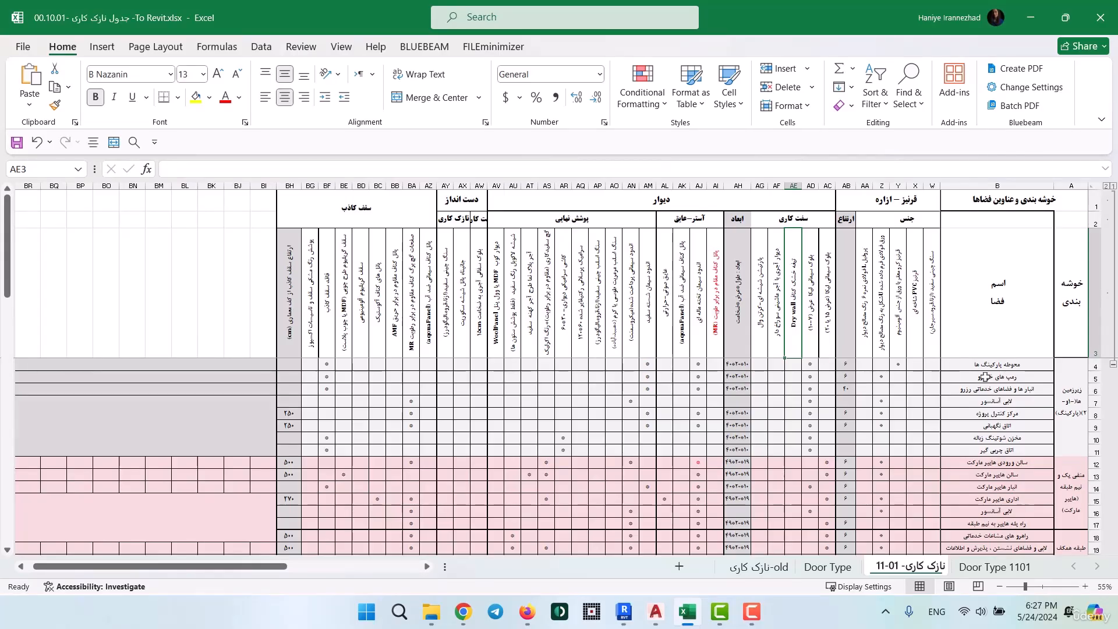
ctrl+scroll(1051, 358, up, 2)
scroll(1051, 359, down, 1)
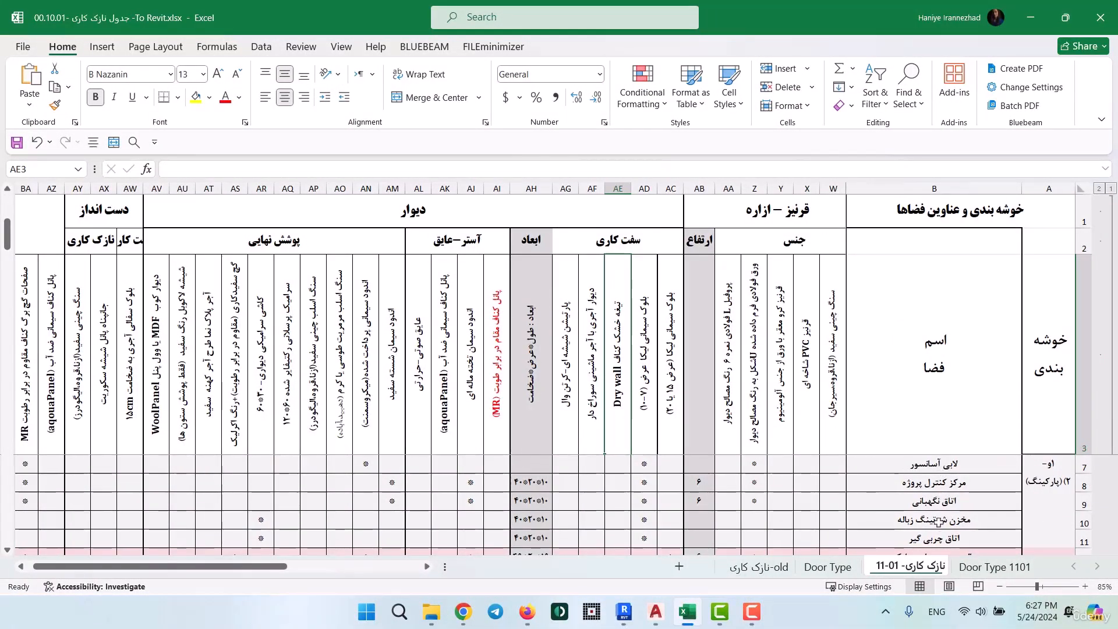
scroll(934, 519, down, 2)
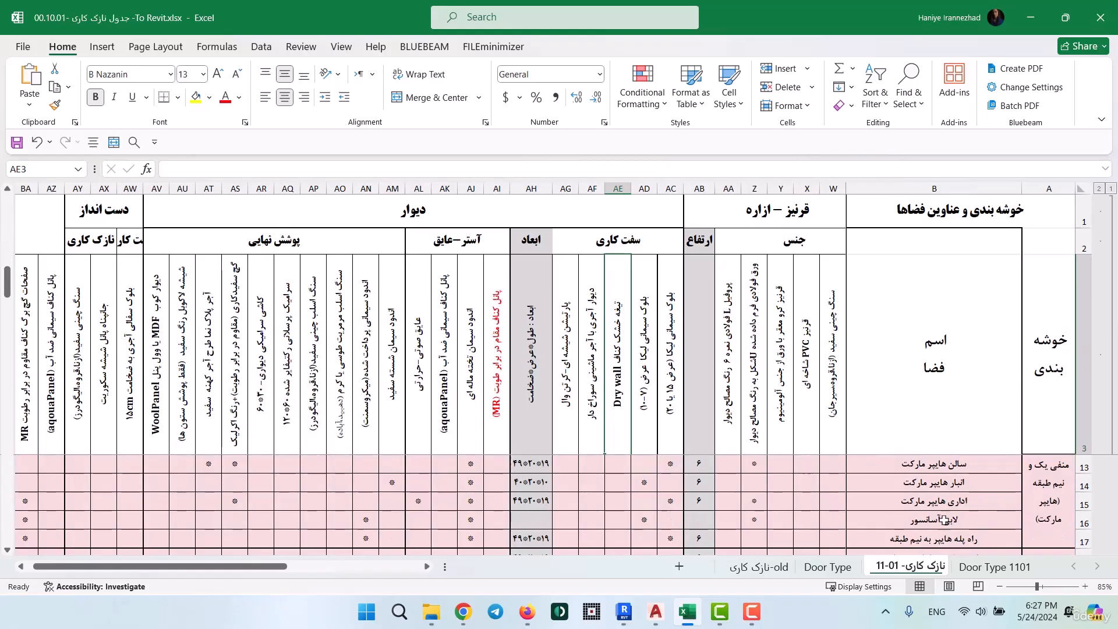
scroll(937, 512, up, 2)
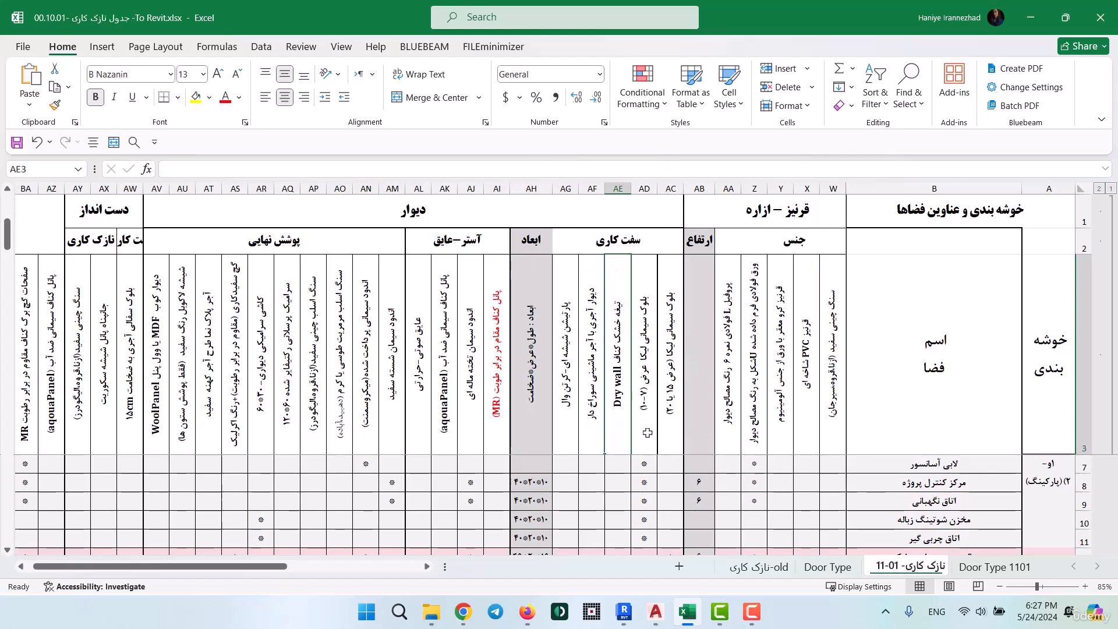
drag(163, 569, 472, 589)
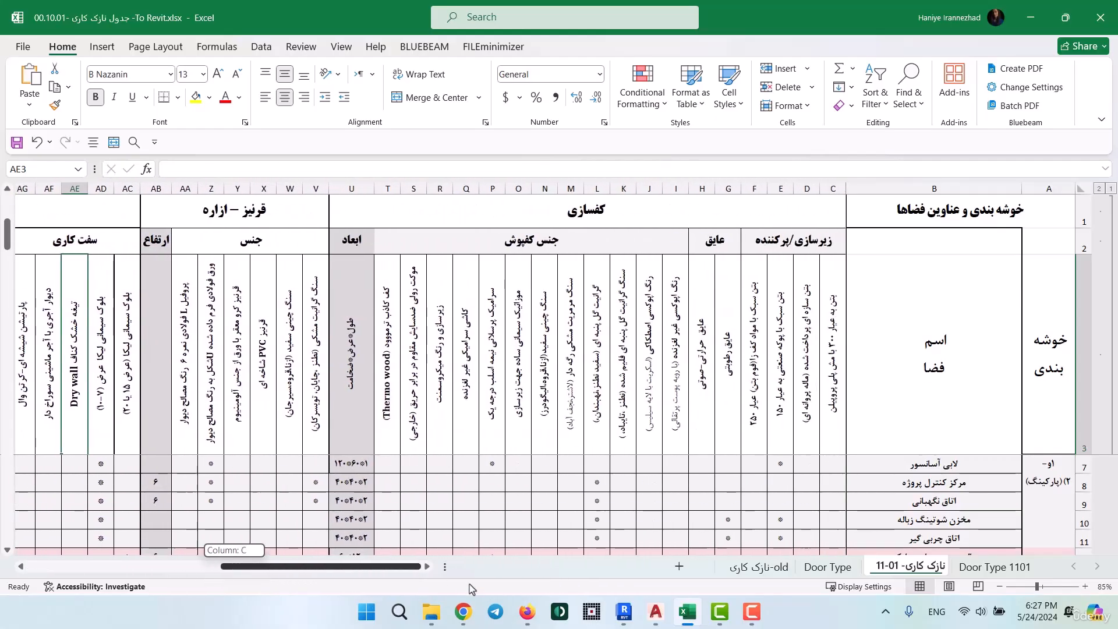
drag(616, 613, 290, 558)
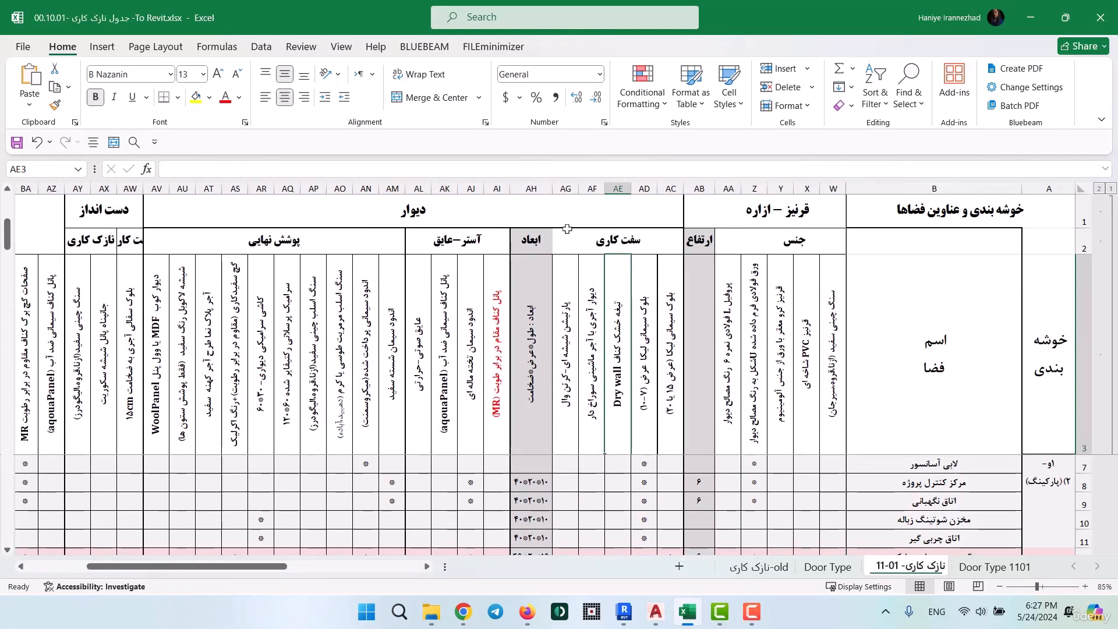
- Review the wall section's column groups in the finishes table: rough construction, dimensions, lining and insulation, and final covering
click(610, 240)
key(Left)
key(Left)
key(Left)
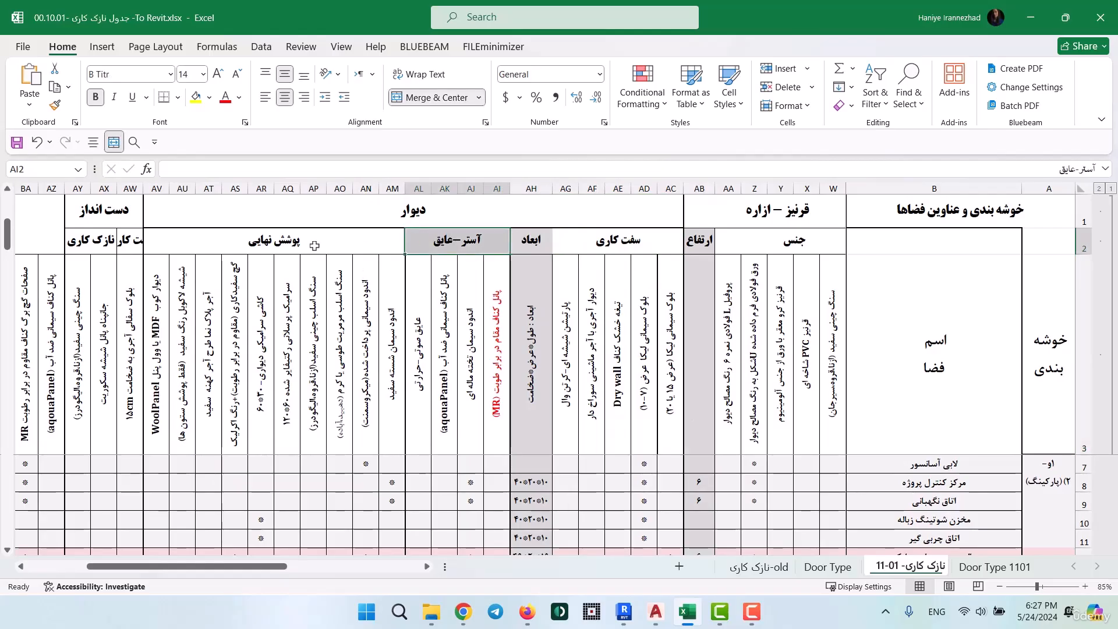
click(607, 246)
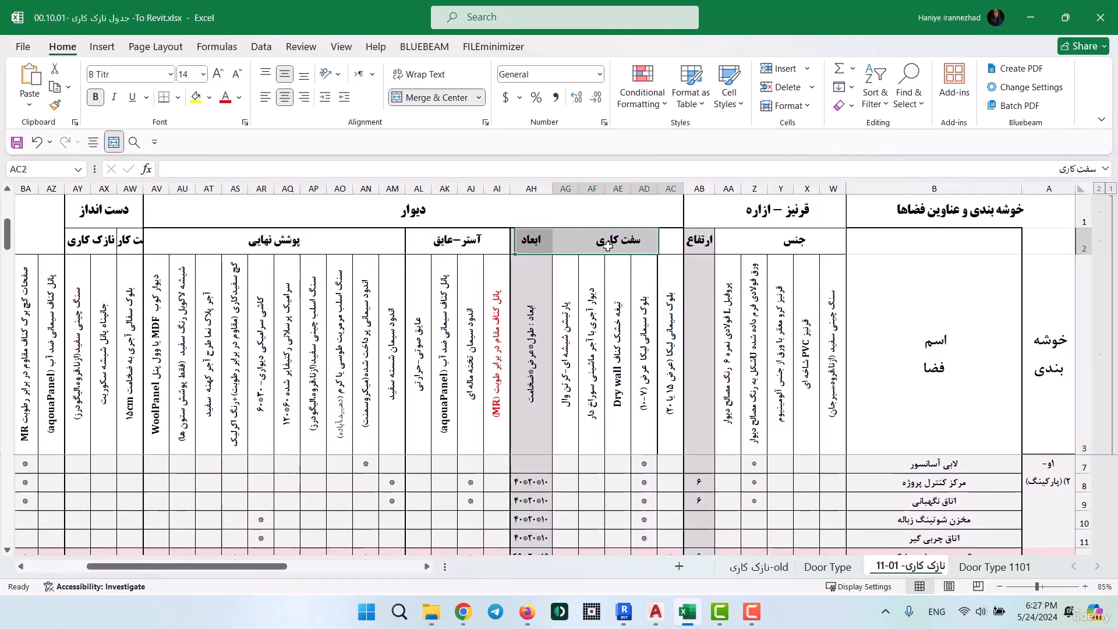
click(527, 246)
click(438, 243)
click(332, 249)
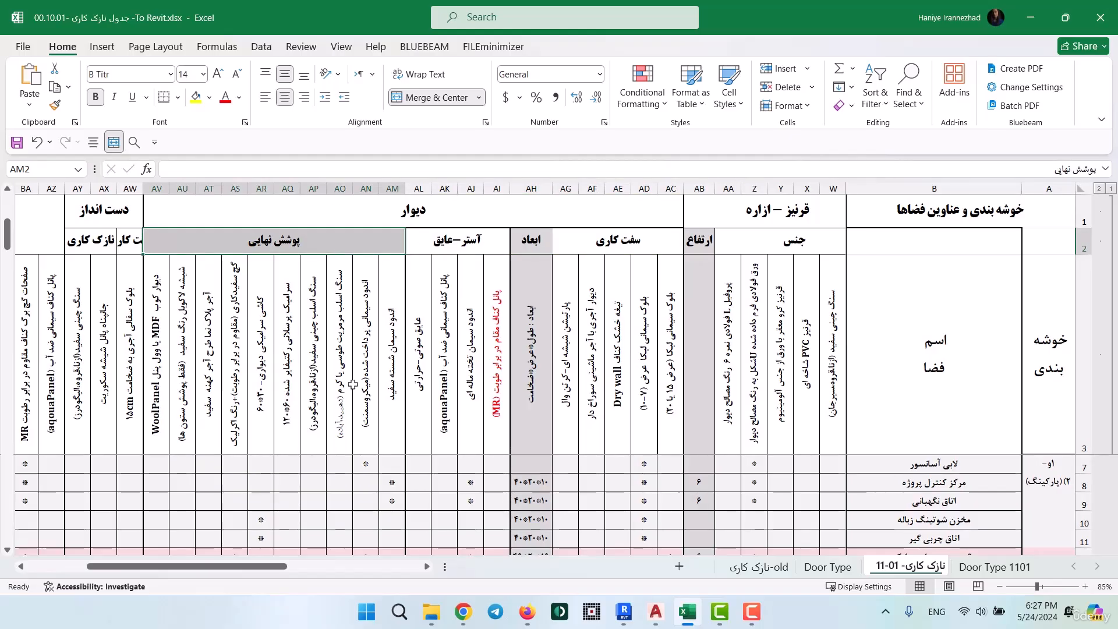
- Examine the wall section's rough construction columns, checking which spaces use Leca blocks, dry wall, brick walls and glass partitions
click(642, 250)
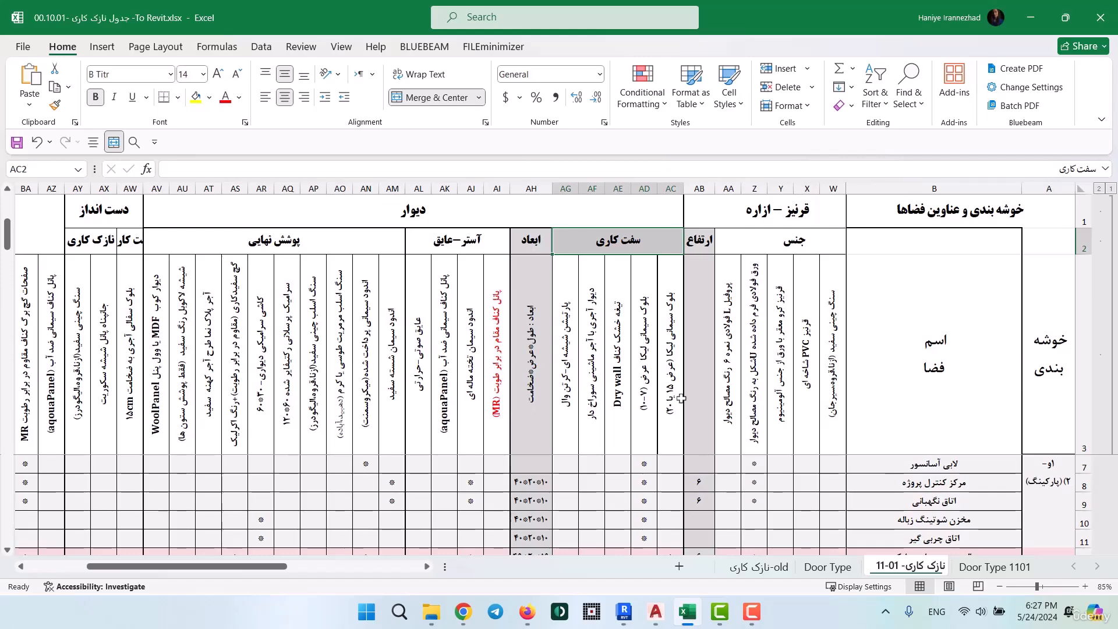
ctrl+scroll(683, 398, up, 1)
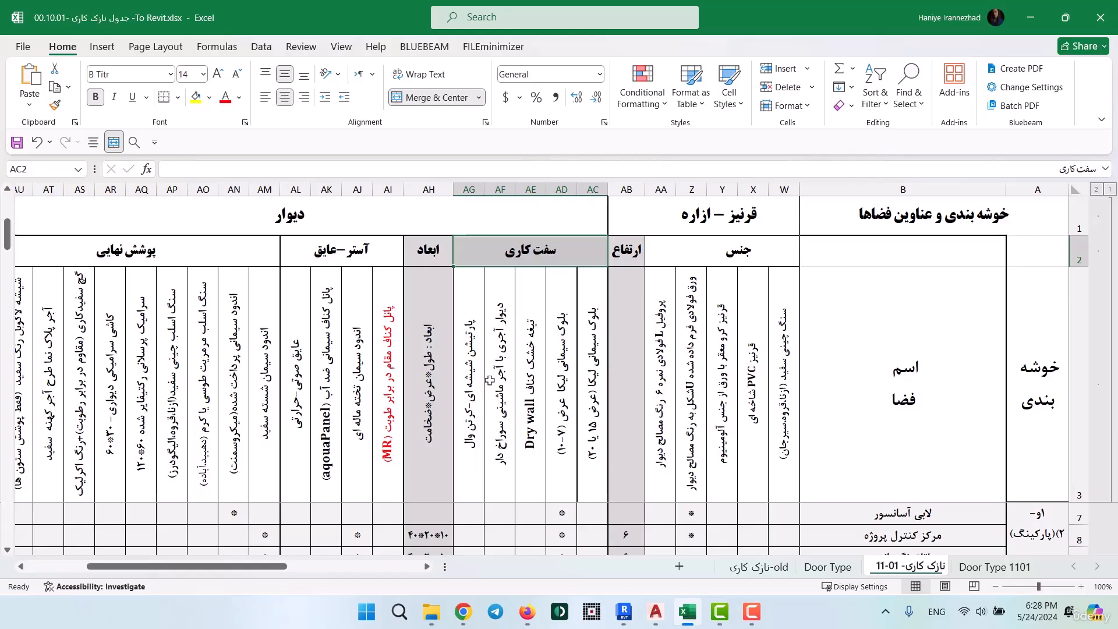
scroll(670, 373, up, 3)
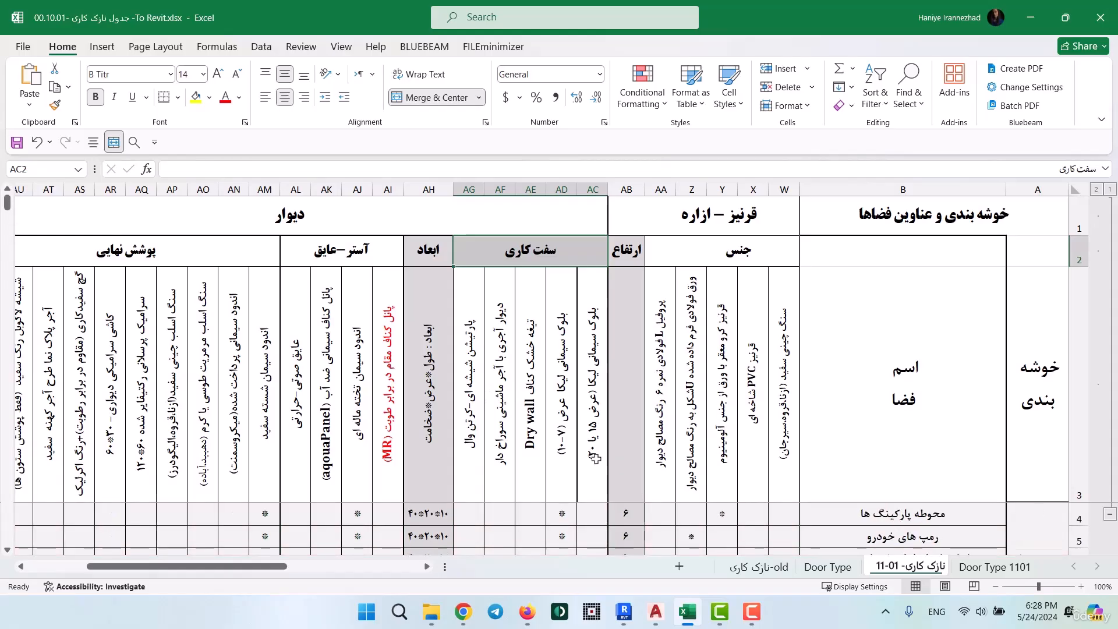
ctrl+scroll(848, 360, down, 1)
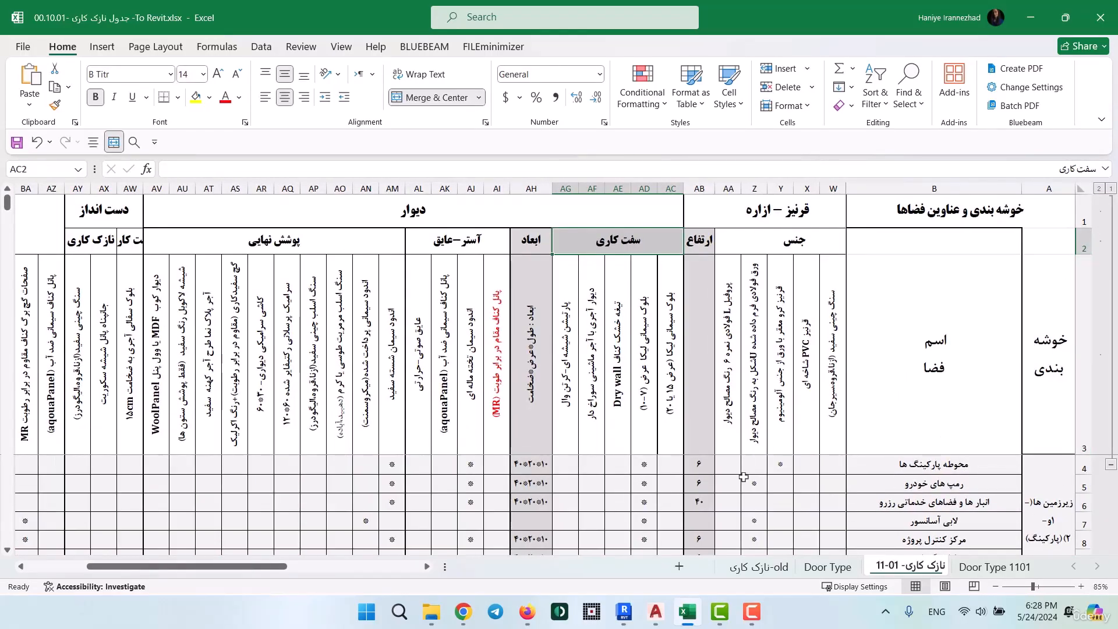
scroll(631, 351, down, 2)
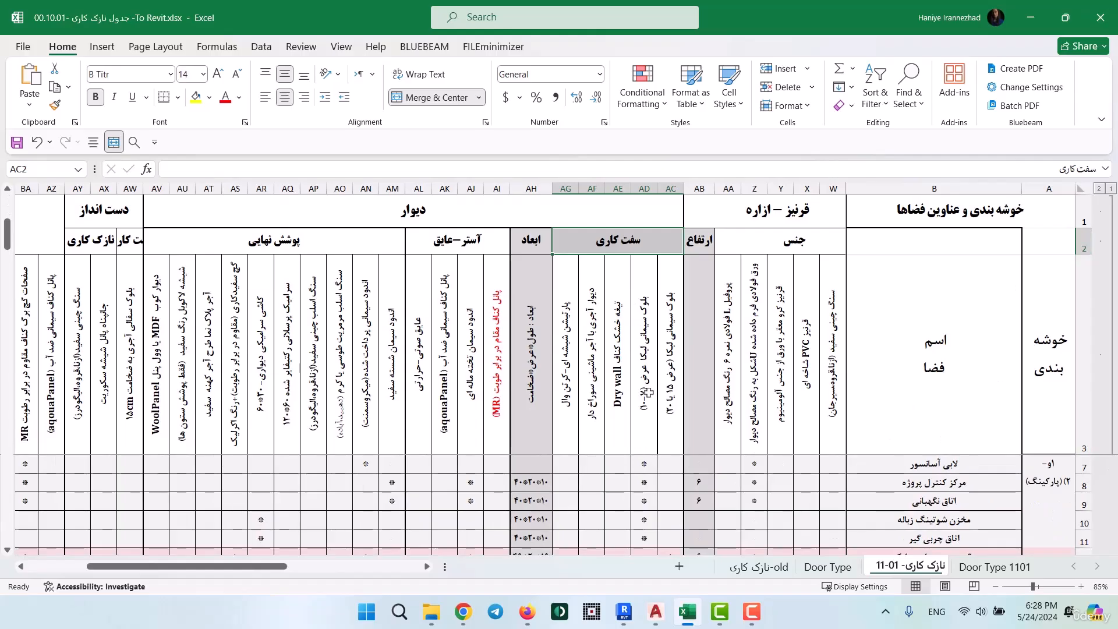
scroll(654, 408, down, 4)
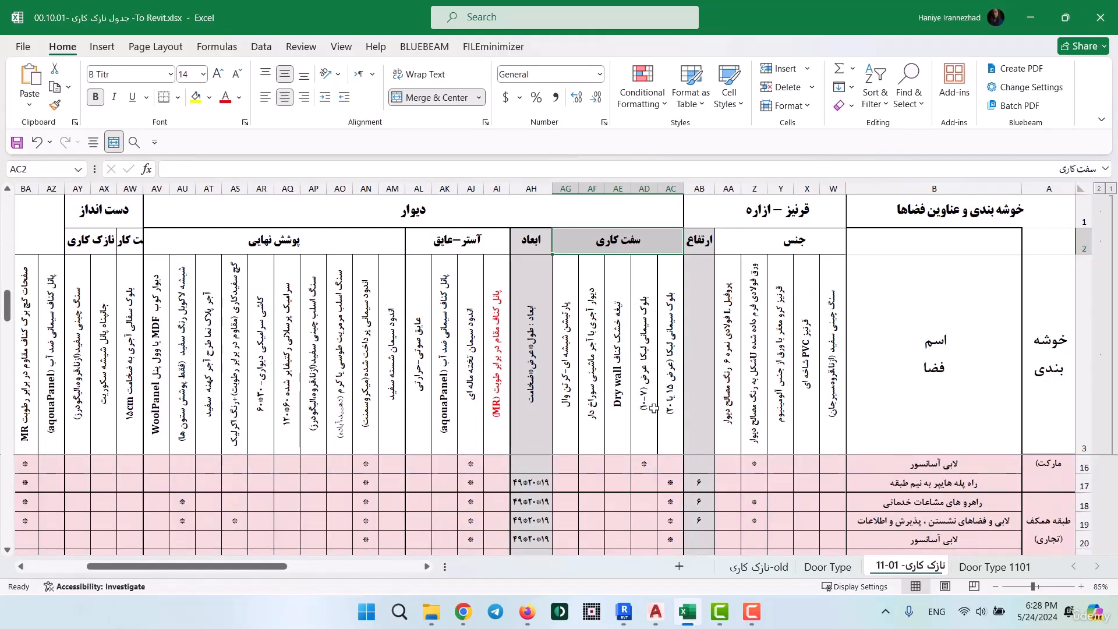
scroll(653, 408, down, 1)
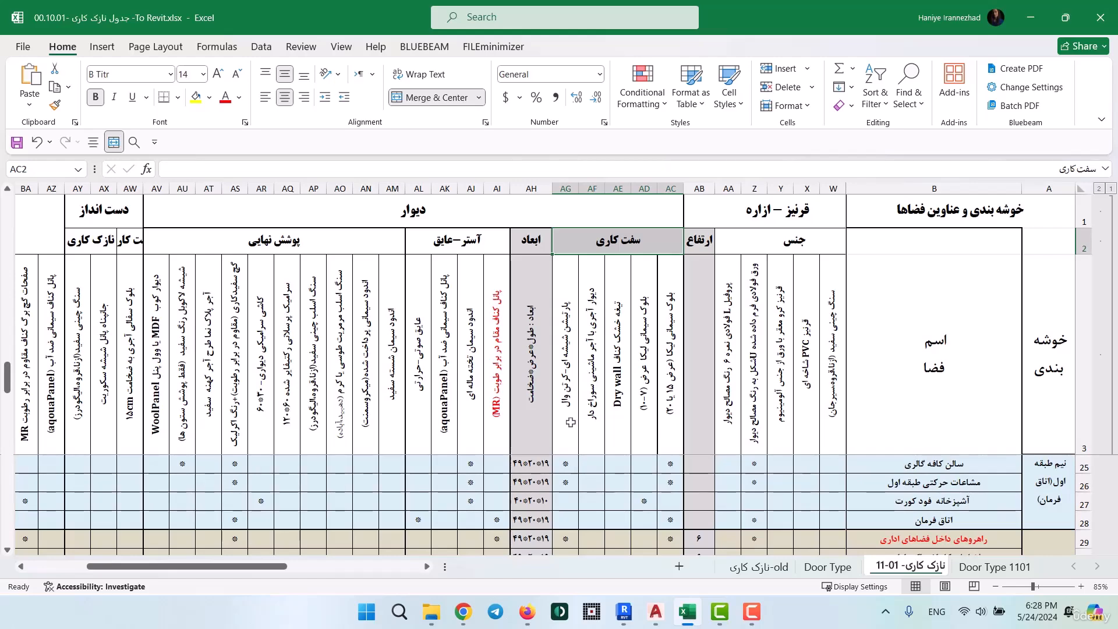
scroll(659, 462, down, 1)
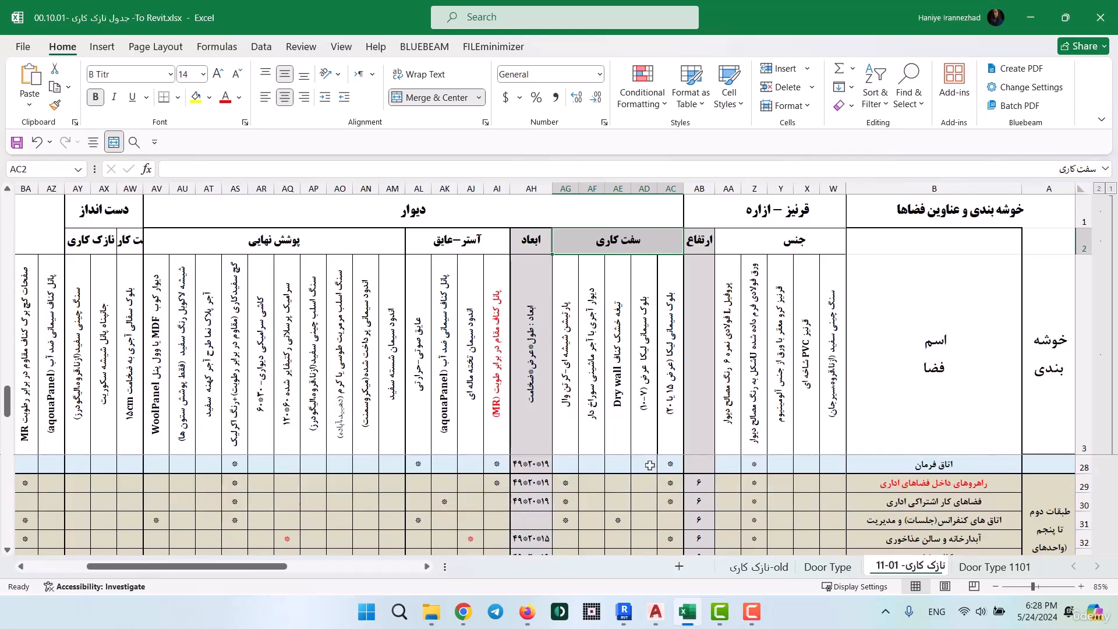
click(620, 521)
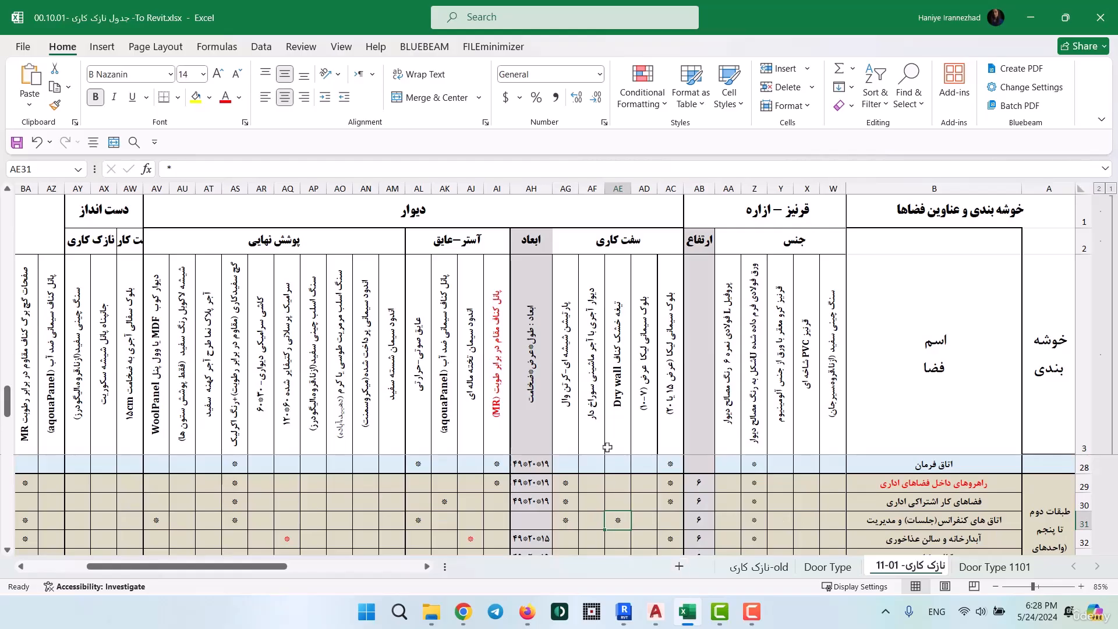
- Locate the commercial ground floor group in the finishes table and bring its space rows into view under the wall columns
scroll(617, 444, up, 2)
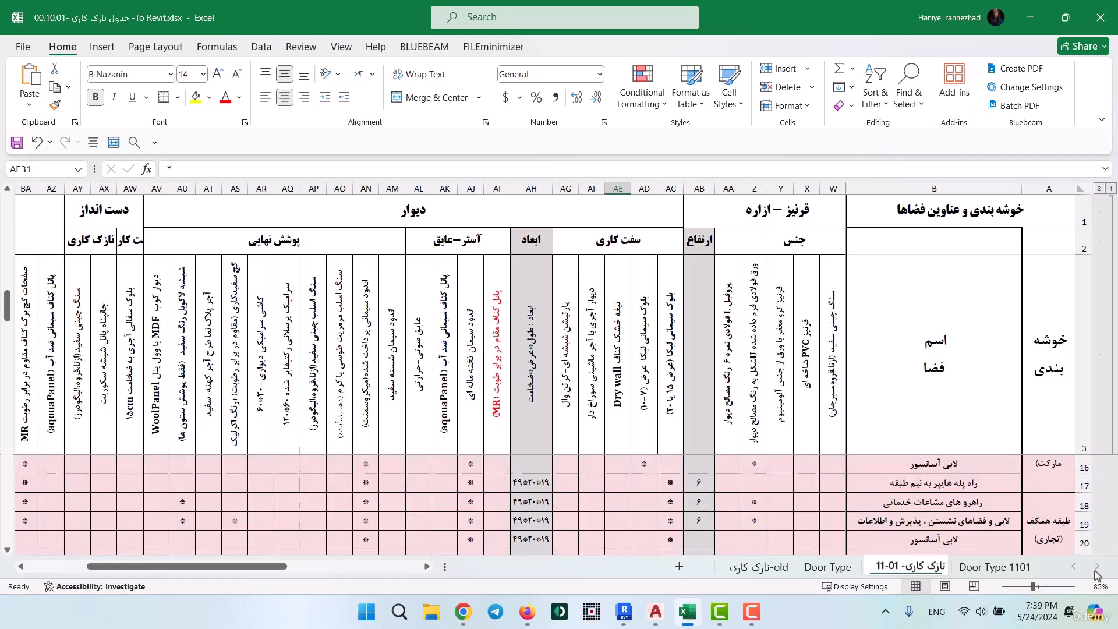
scroll(1037, 482, up, 4)
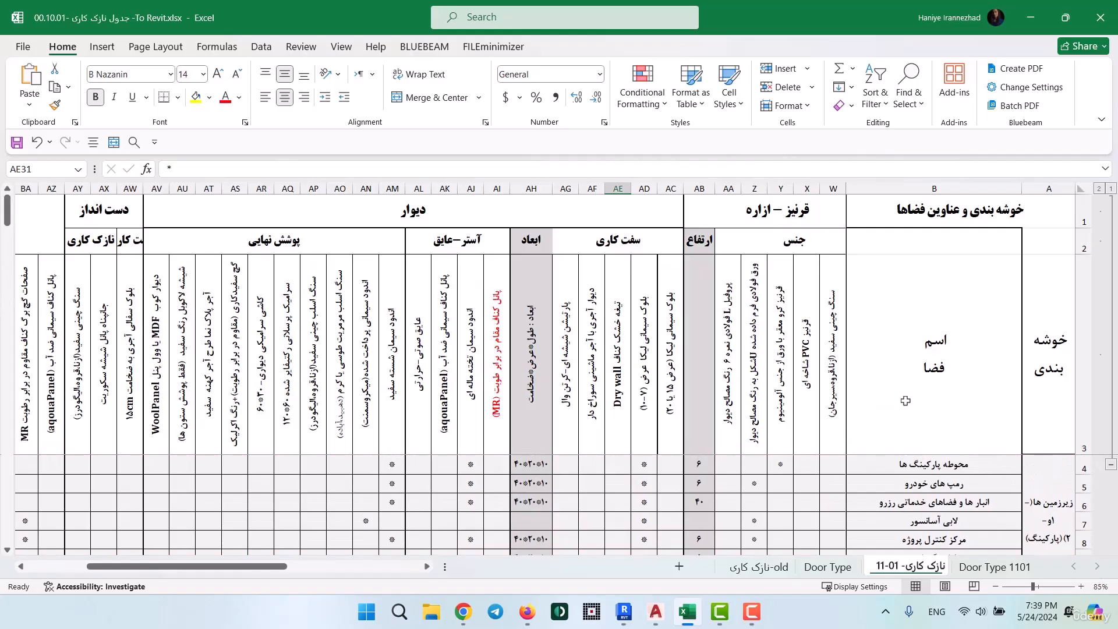
scroll(1048, 501, down, 3)
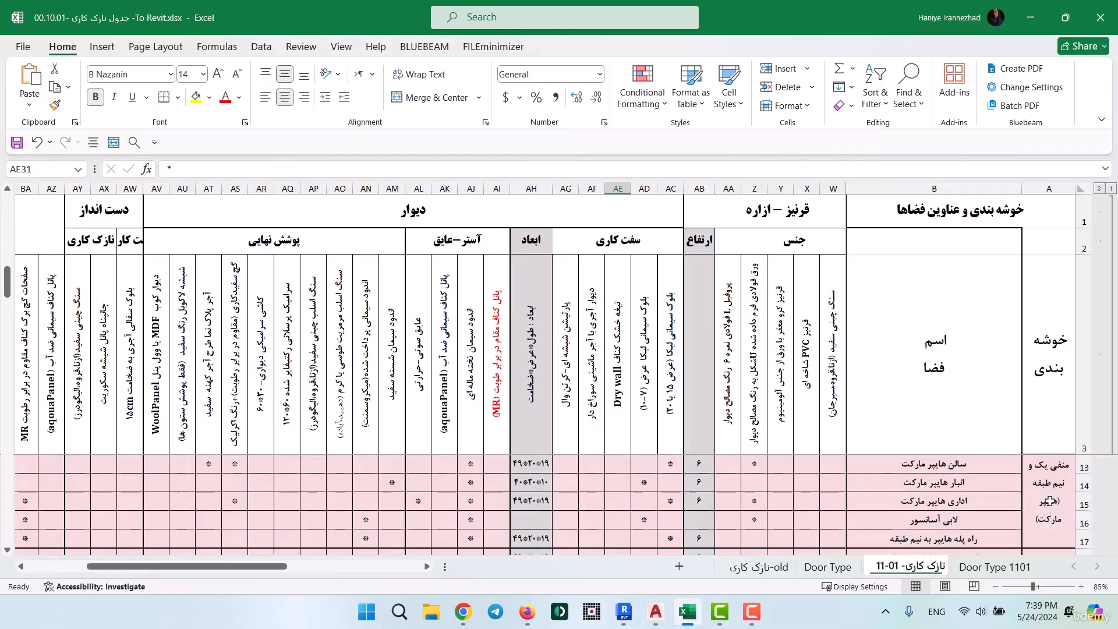
scroll(1047, 509, down, 1)
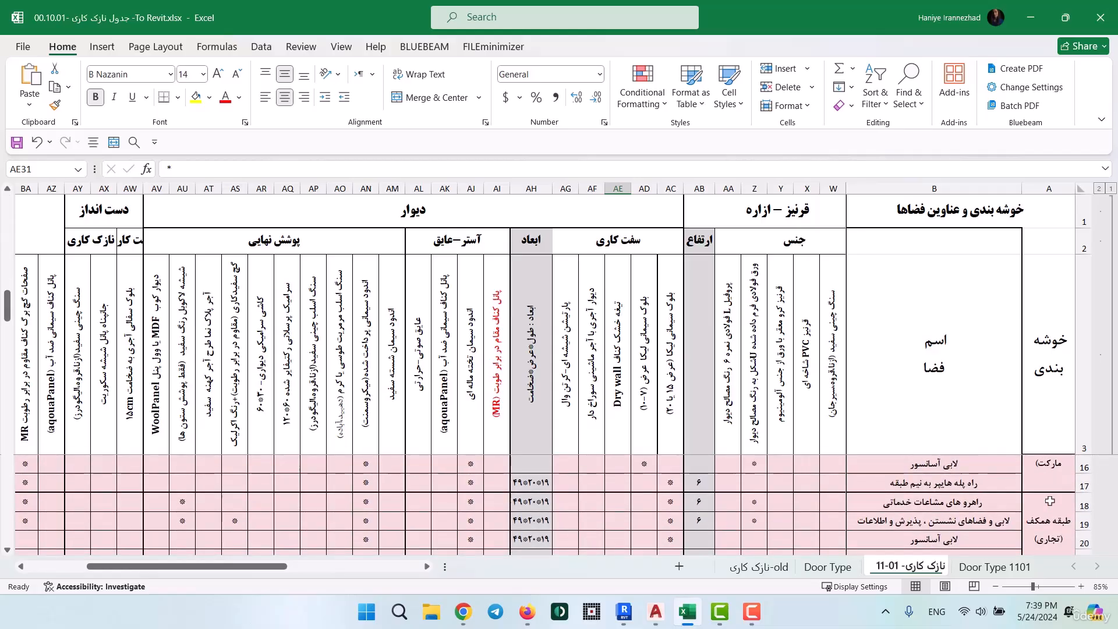
click(1056, 512)
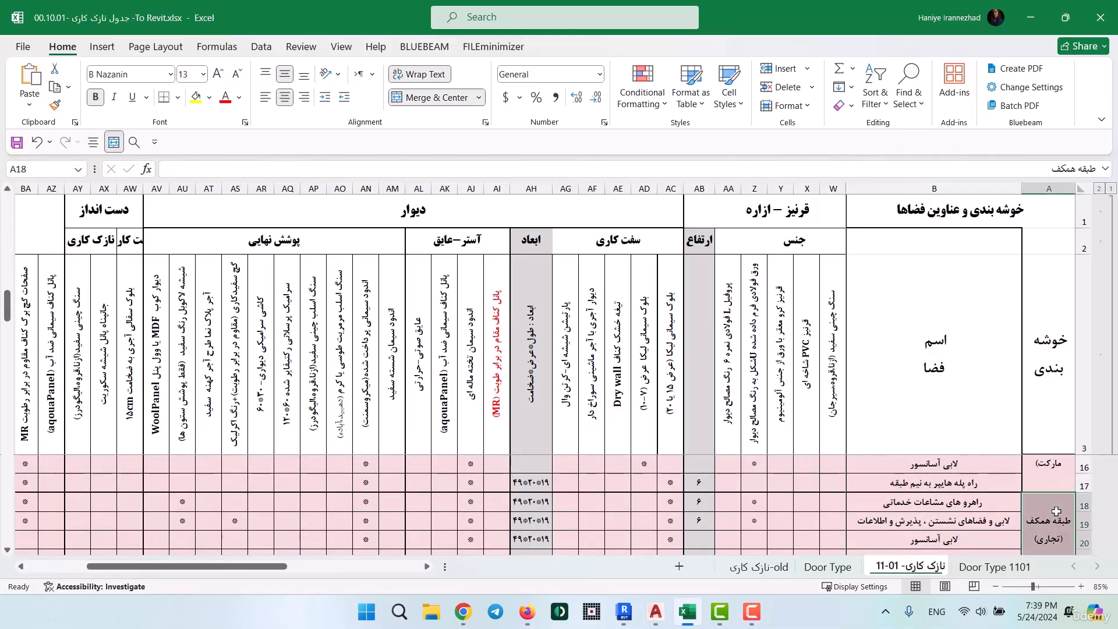
scroll(1056, 512, down, 1)
scroll(1056, 512, up, 1)
drag(8, 315, 9, 320)
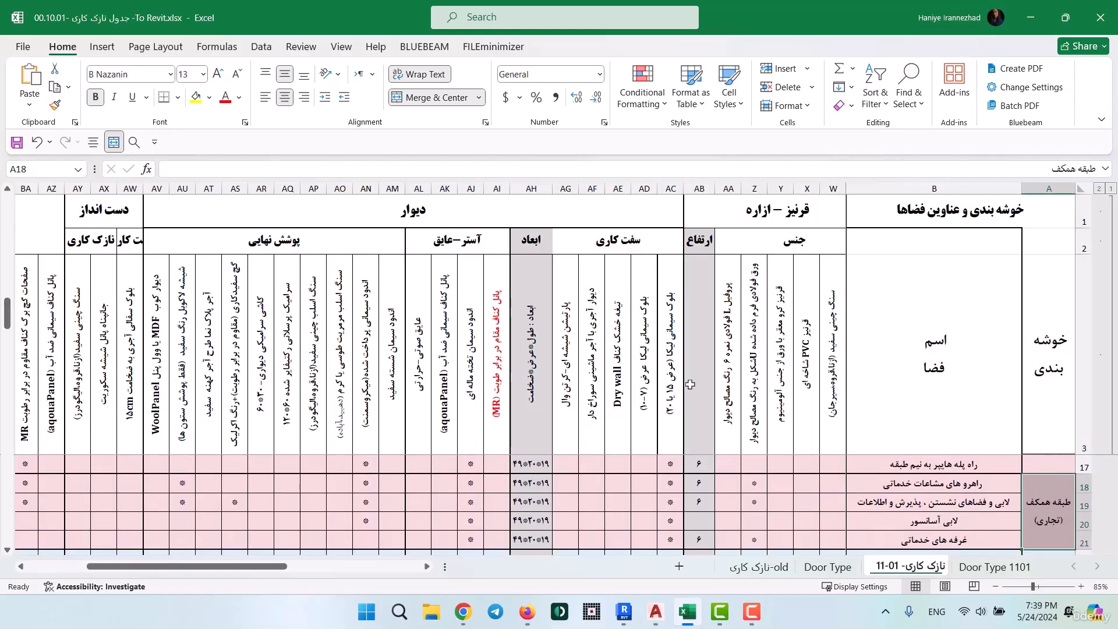